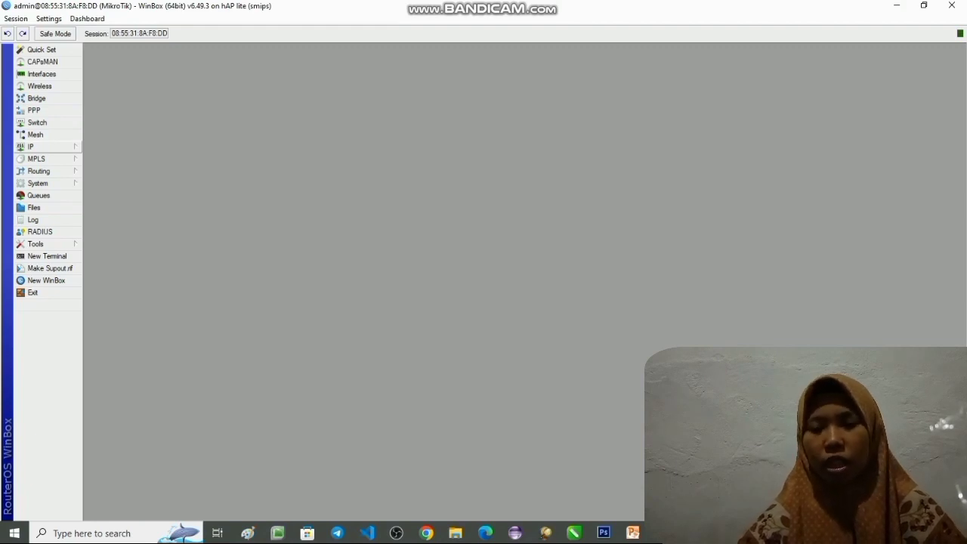
{"action": "left_click", "coordinate": [37, 146]}
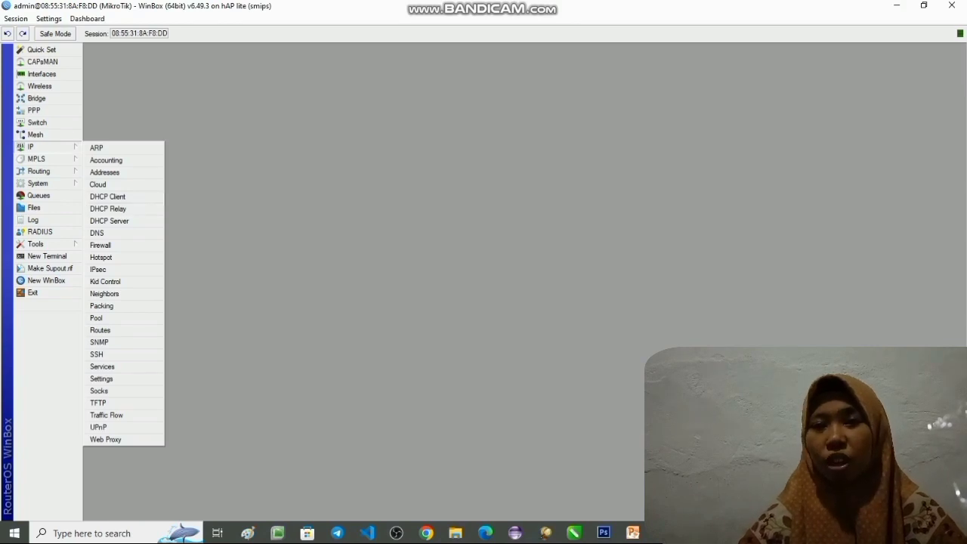
{"action": "left_click", "coordinate": [38, 146]}
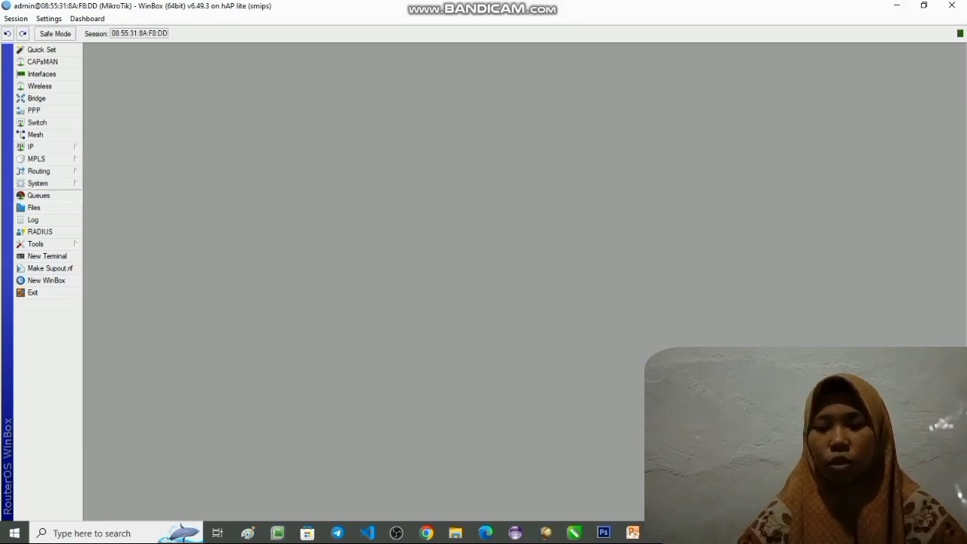
{"action": "left_click", "coordinate": [37, 195]}
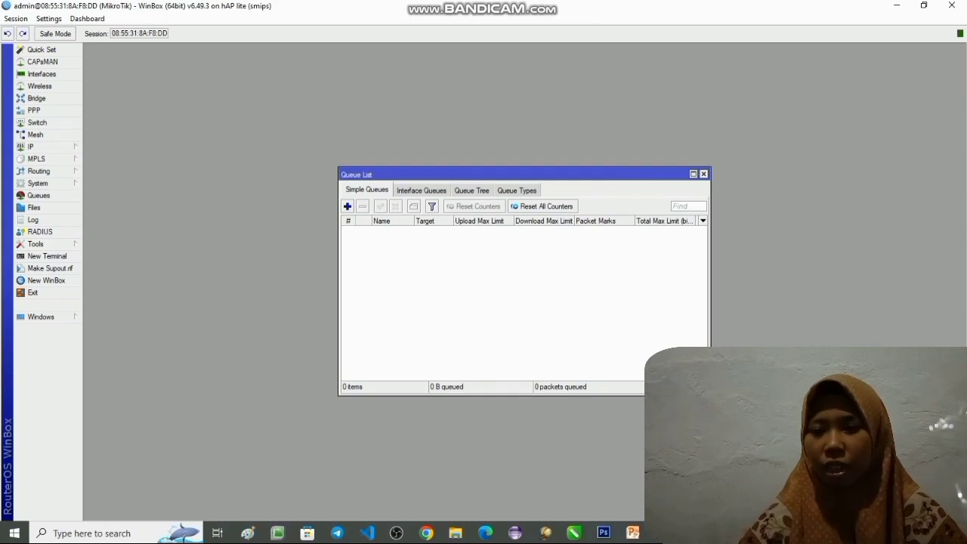
{"action": "left_click", "coordinate": [703, 173]}
- Reset the router configuration with Keep User Configuration and No Default Configuration enabled, and confirm the reset
{"action": "left_click", "coordinate": [38, 183]}
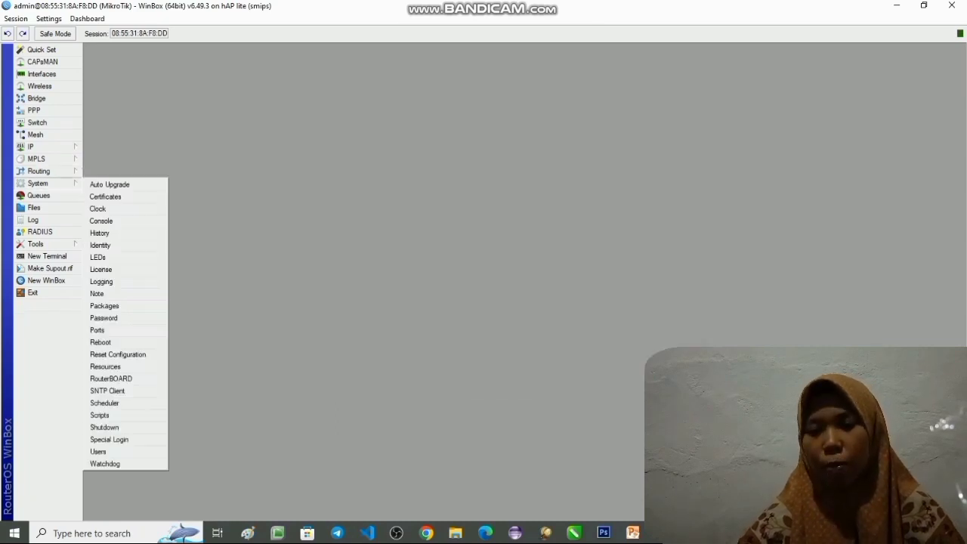
{"action": "left_click", "coordinate": [118, 354]}
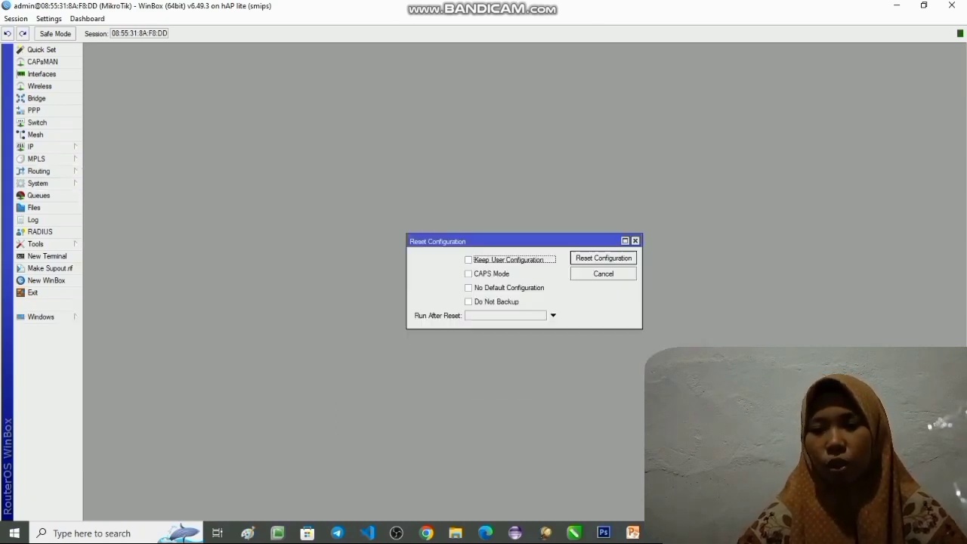
{"action": "left_click", "coordinate": [468, 260]}
{"action": "left_click", "coordinate": [468, 287]}
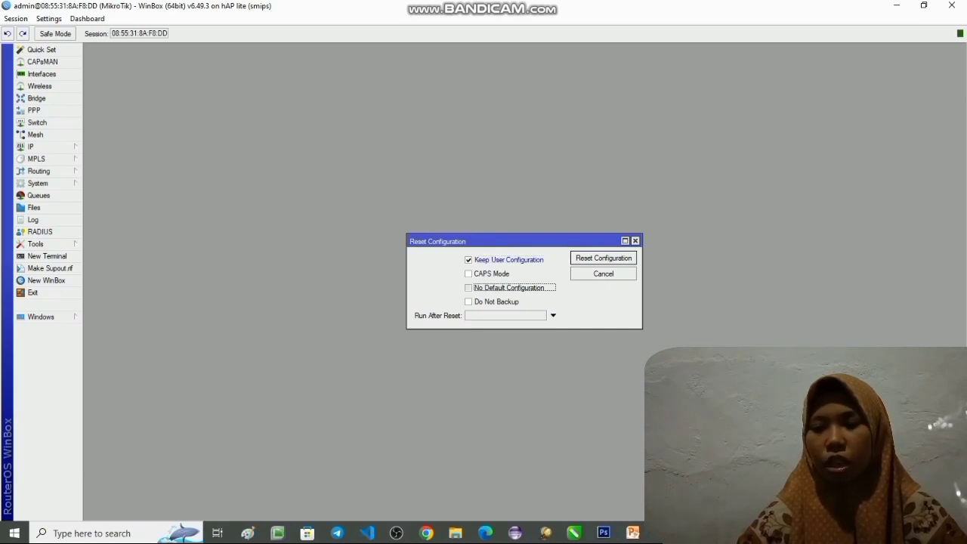
{"action": "left_click", "coordinate": [603, 258]}
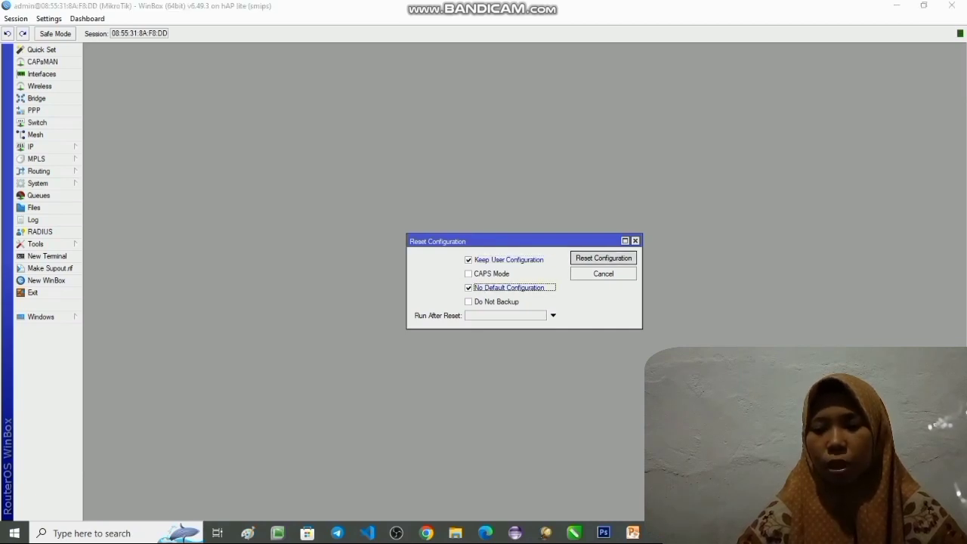
{"action": "left_click", "coordinate": [534, 277]}
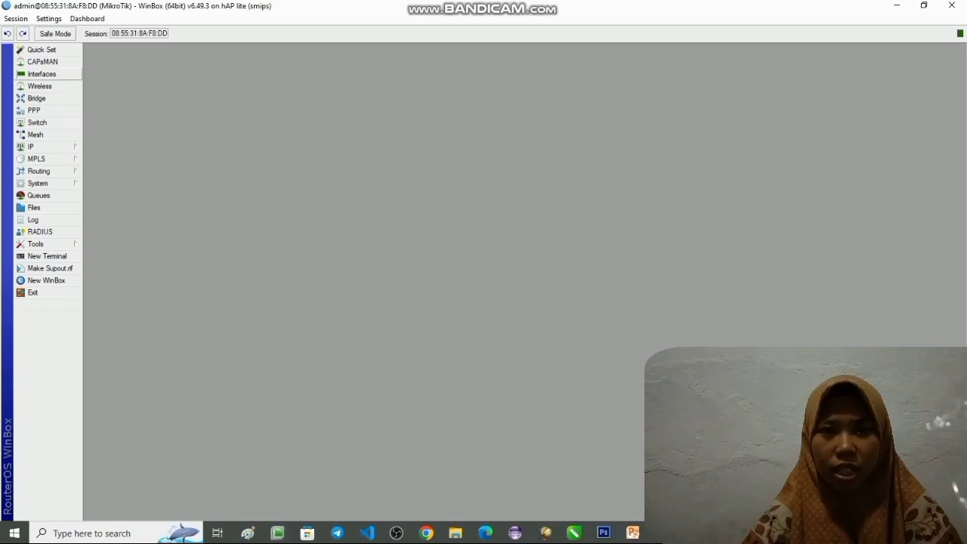
- Rename the ether2 interface as ether2_client1 and apply the change
{"action": "left_click", "coordinate": [41, 74]}
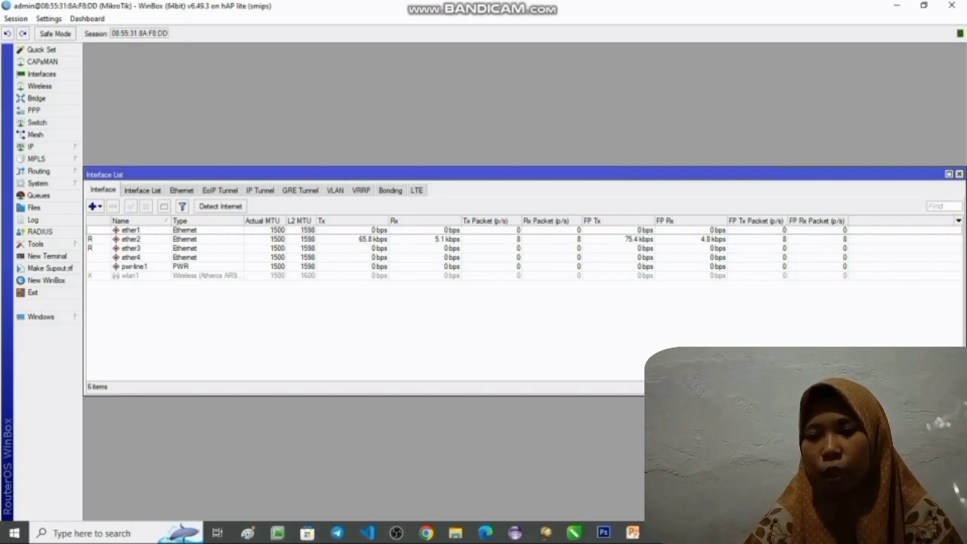
{"action": "double_click", "coordinate": [131, 239]}
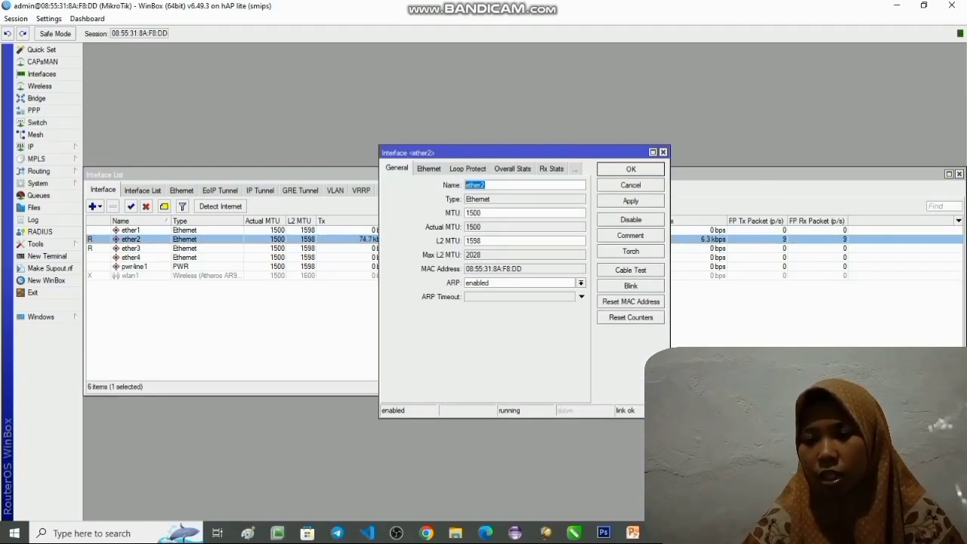
{"action": "left_click", "coordinate": [491, 185]}
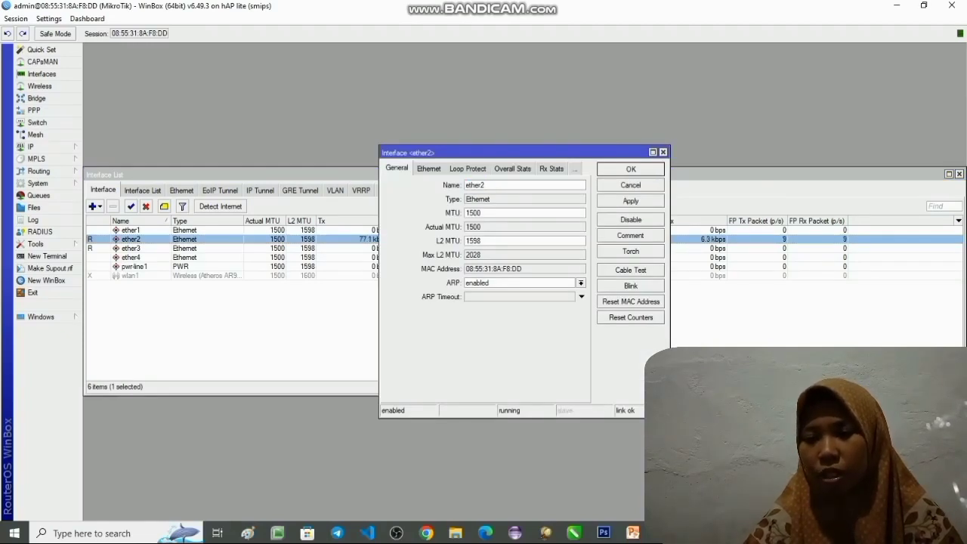
{"action": "type", "text": "_c"}
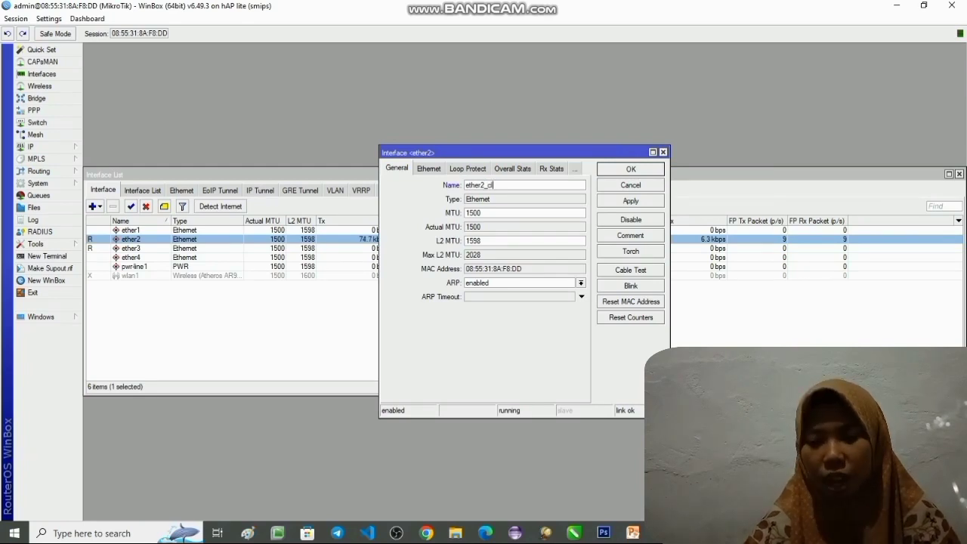
{"action": "type", "text": "lient1"}
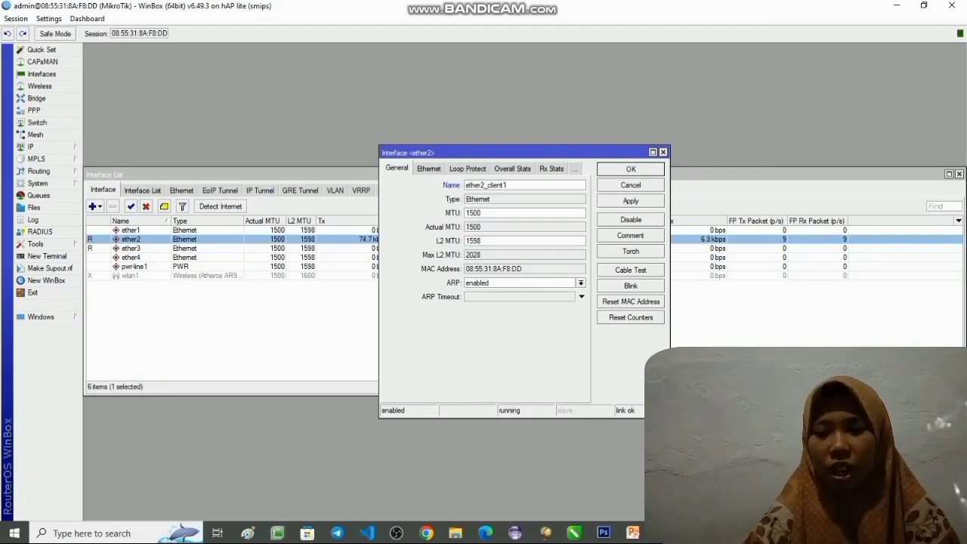
{"action": "left_click", "coordinate": [631, 201]}
{"action": "left_click", "coordinate": [631, 170]}
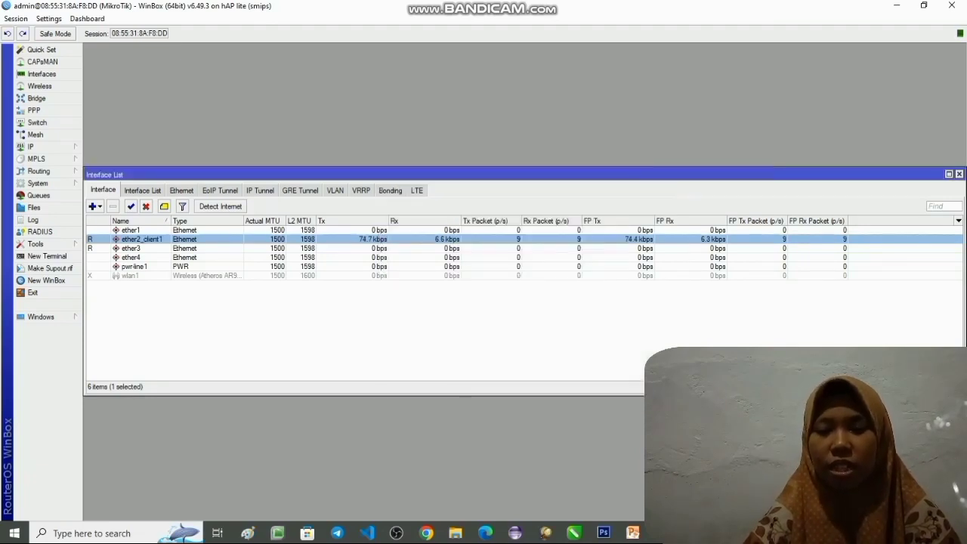
- Rename the ether3 interface as ether3_c;lient2 and apply the change
{"action": "left_click", "coordinate": [131, 248]}
{"action": "double_click", "coordinate": [131, 248]}
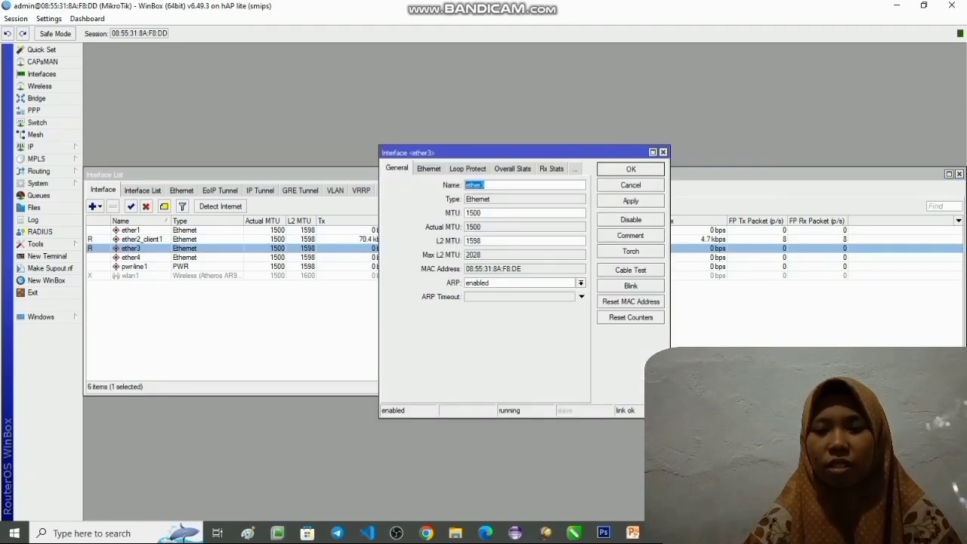
{"action": "key", "text": "End"}
{"action": "type", "text": "_"}
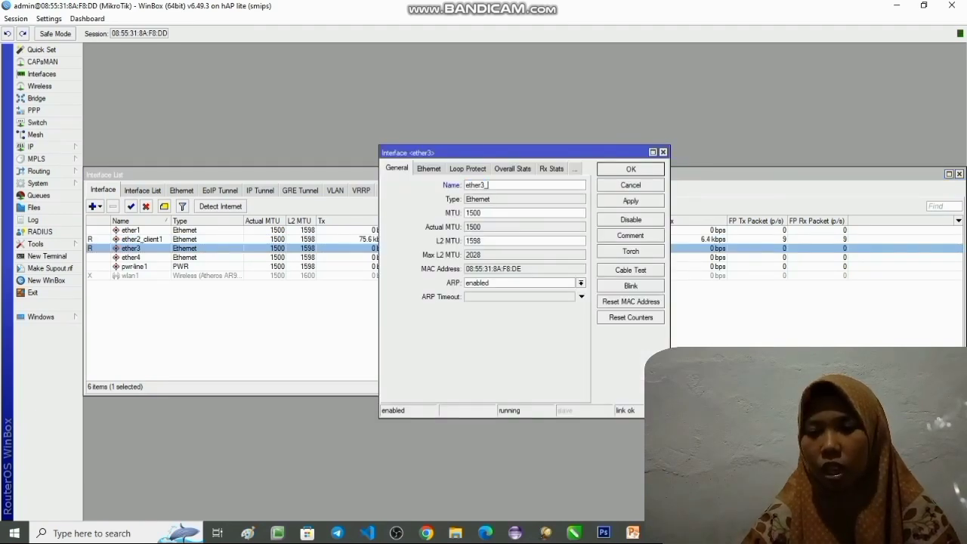
{"action": "type", "text": "client"}
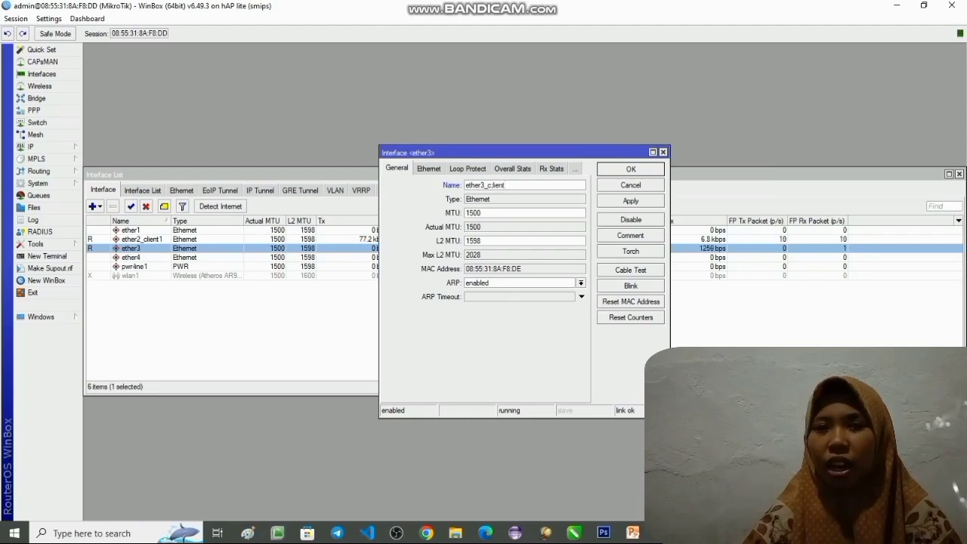
{"action": "type", "text": "2"}
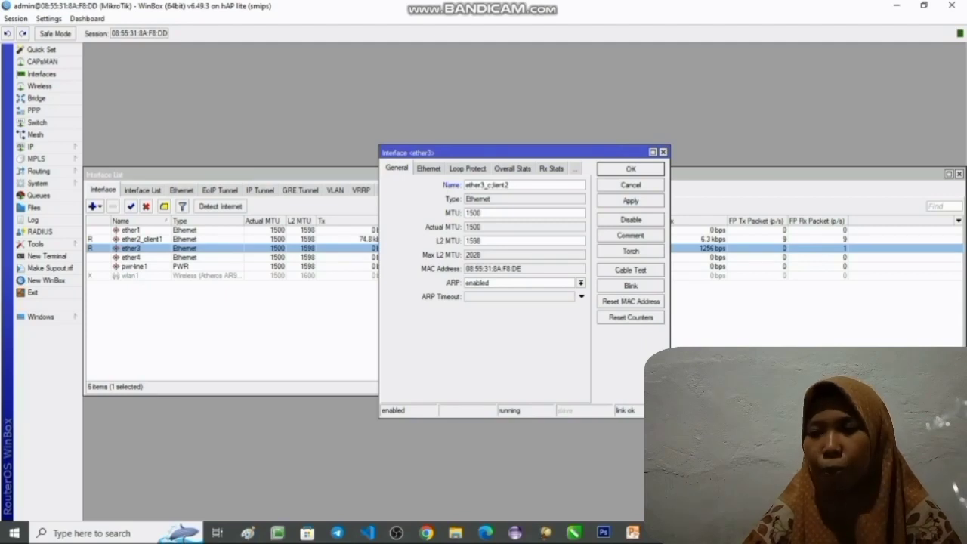
{"action": "left_click", "coordinate": [631, 201]}
{"action": "left_click", "coordinate": [631, 169]}
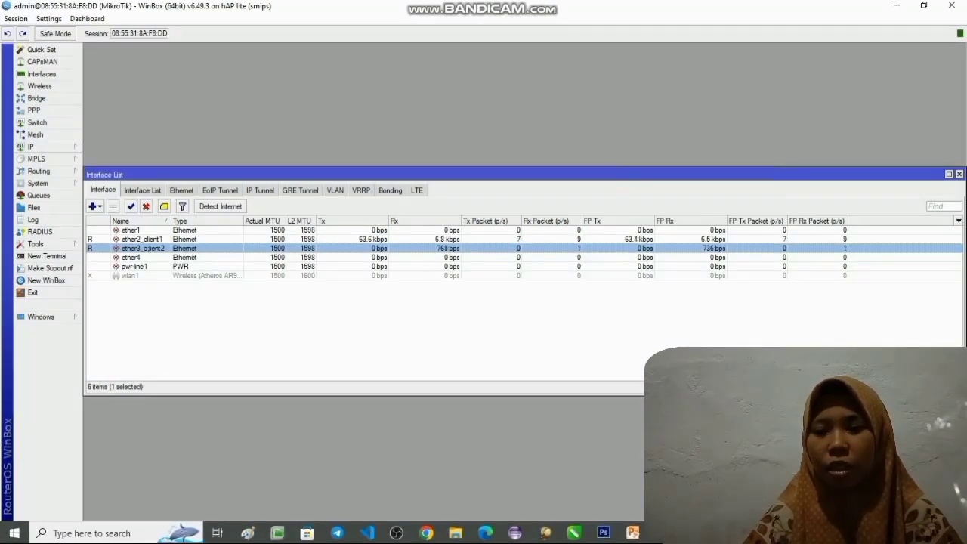
- Add the IP address 192.168.9.1/24 with network 192.168.9.0 on the ether2_client1 interface
{"action": "left_click", "coordinate": [34, 147]}
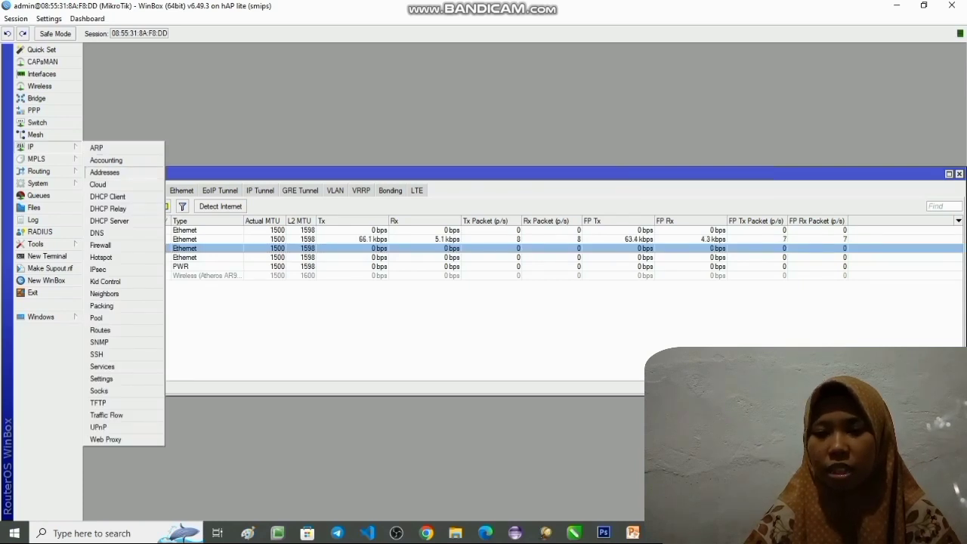
{"action": "left_click", "coordinate": [105, 172]}
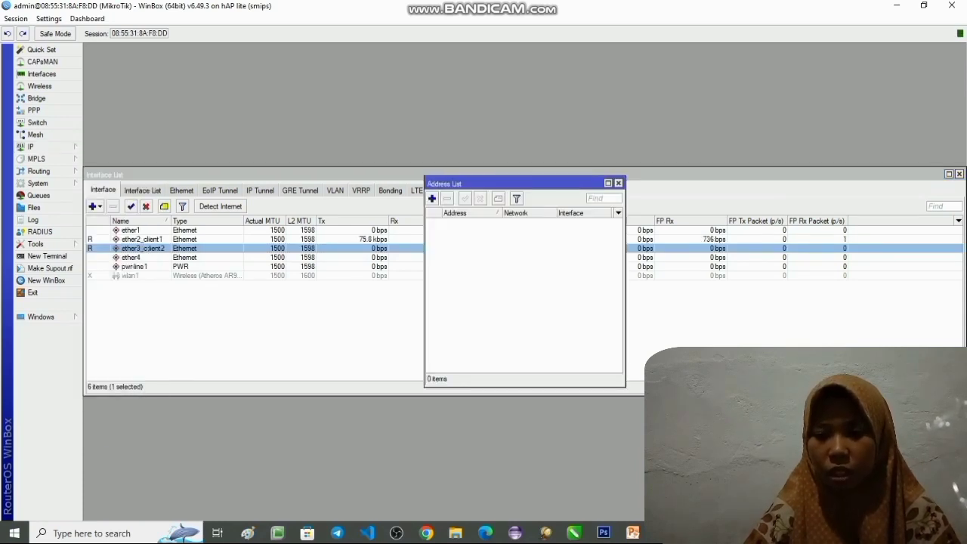
{"action": "left_click", "coordinate": [432, 198]}
{"action": "type", "text": "192.168.1"}
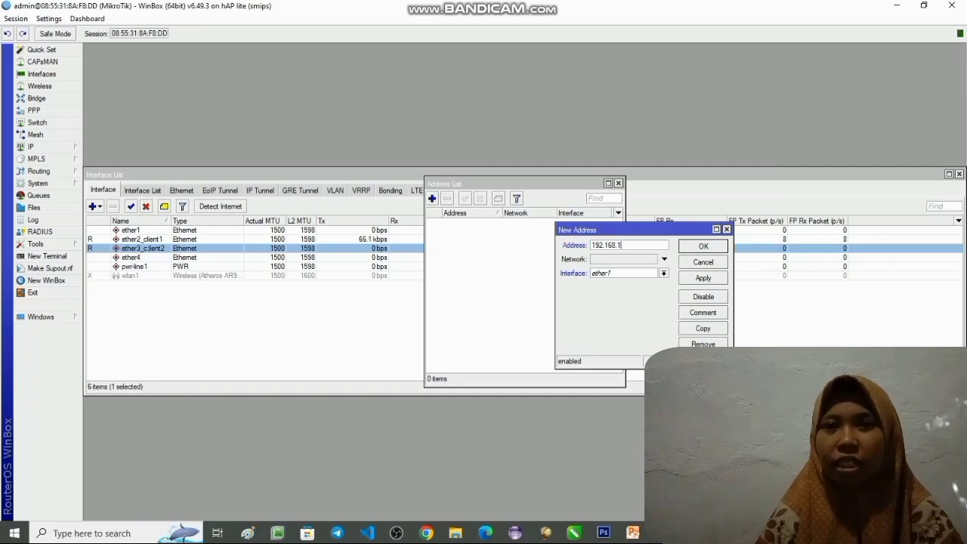
{"action": "type", "text": "."}
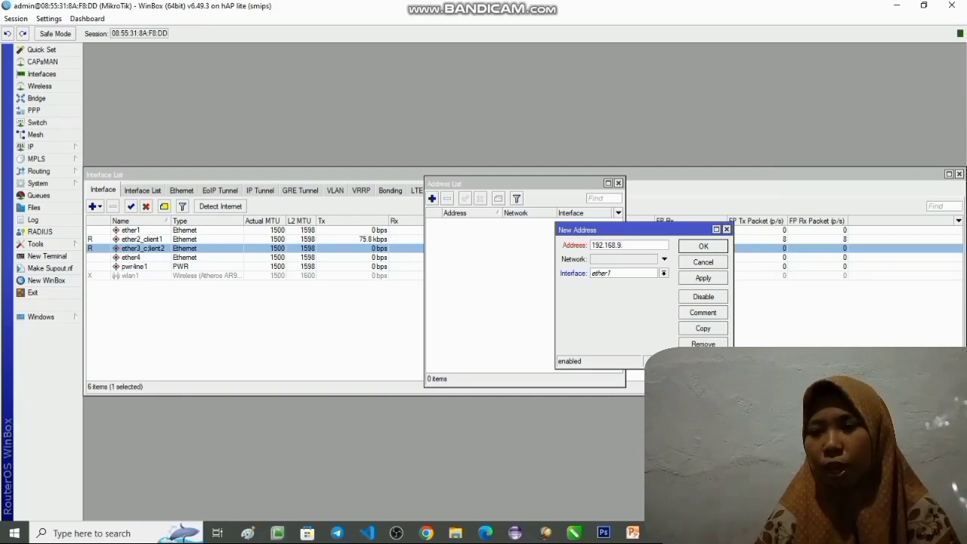
{"action": "type", "text": "1/24"}
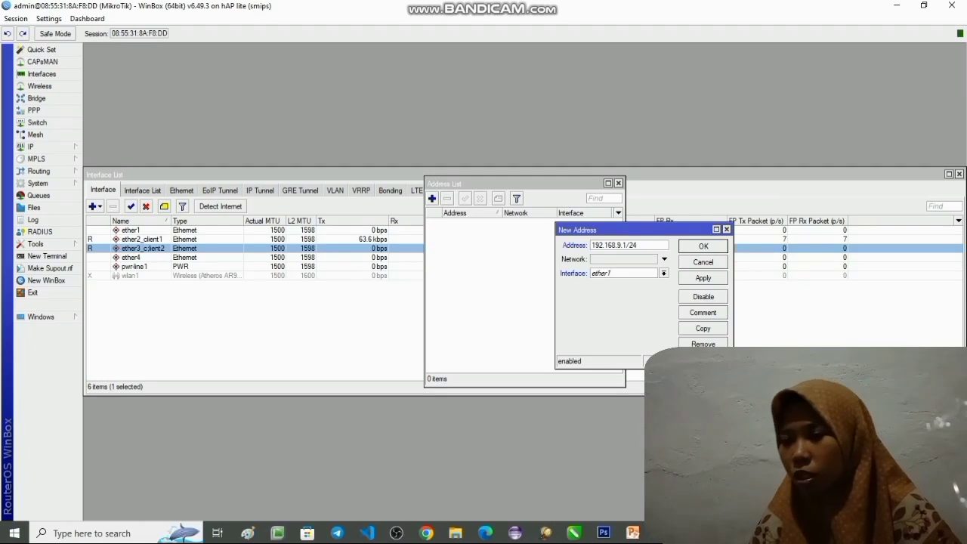
{"action": "key", "text": "Tab"}
{"action": "type", "text": "192"}
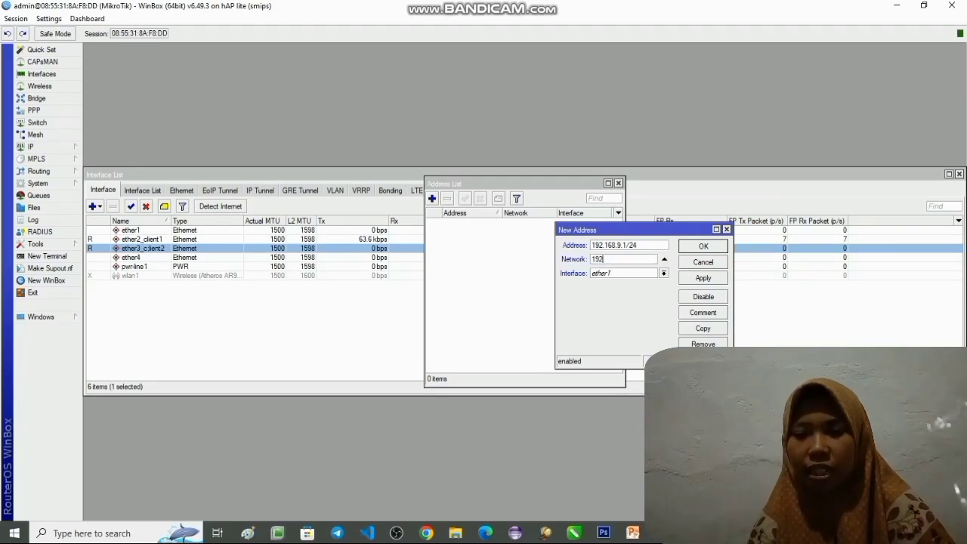
{"action": "type", "text": ".168.9.0"}
{"action": "key", "text": "Tab"}
{"action": "left_click", "coordinate": [611, 290]}
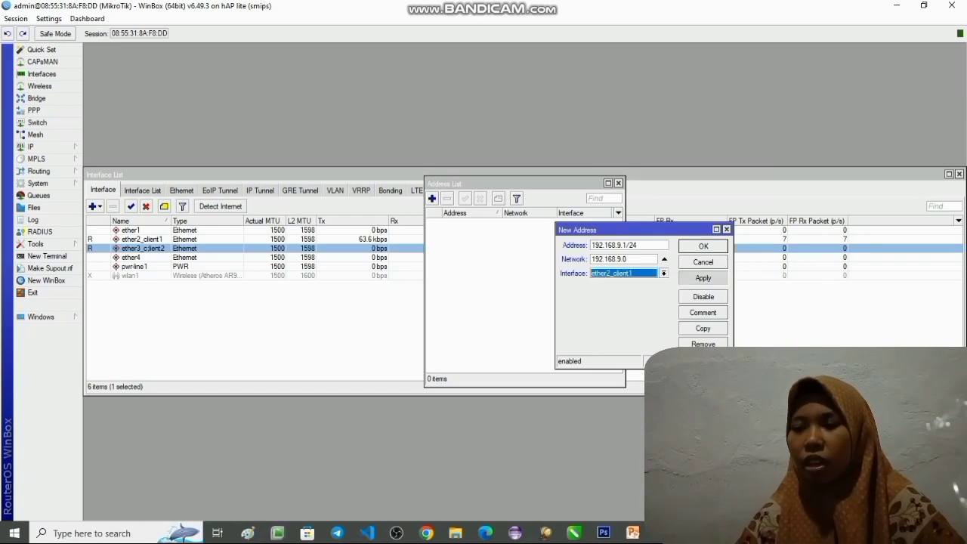
{"action": "left_click", "coordinate": [703, 278]}
{"action": "left_click", "coordinate": [702, 246]}
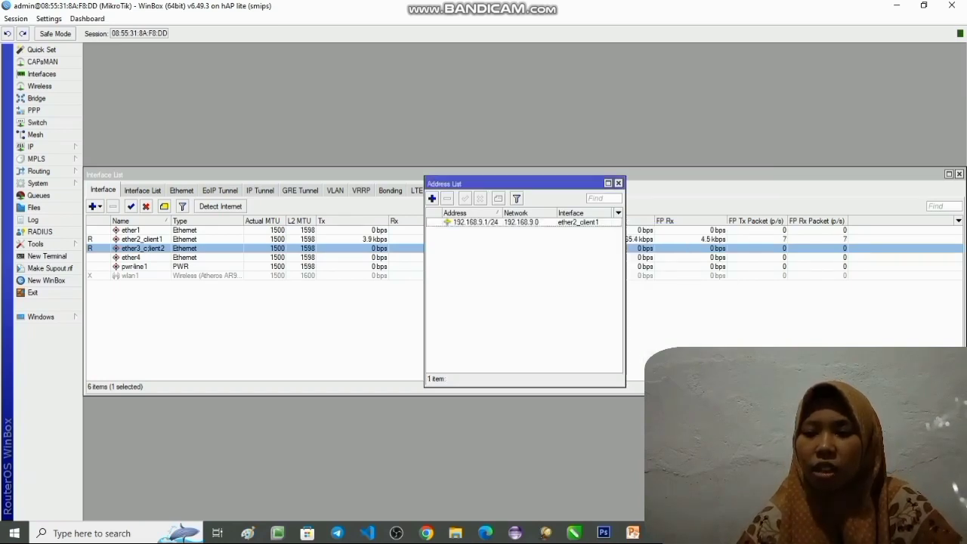
- Add the IP address 192.168.10.1/24 with network 192.168.10.0 on the ether3_c;lient2 interface
{"action": "left_click", "coordinate": [432, 198]}
{"action": "type", "text": "19"}
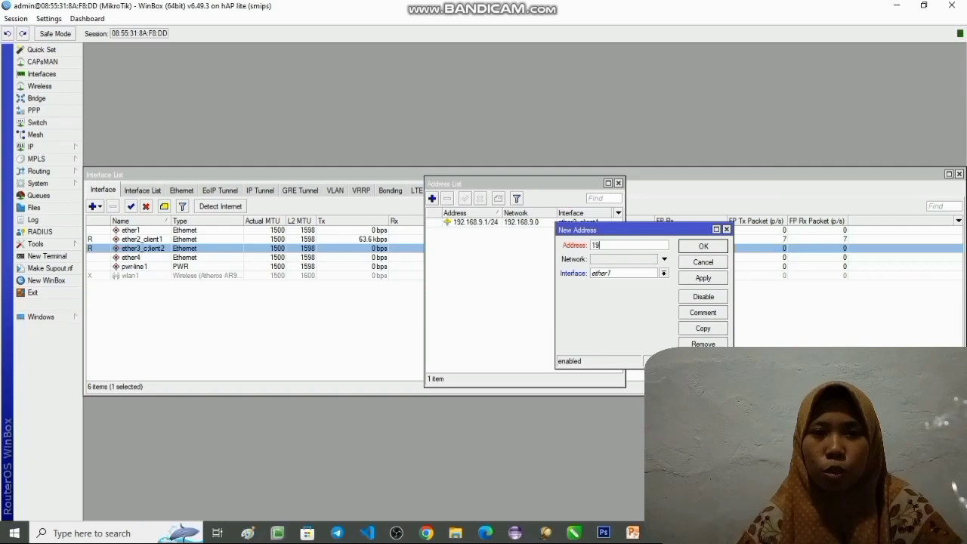
{"action": "type", "text": "2.168."}
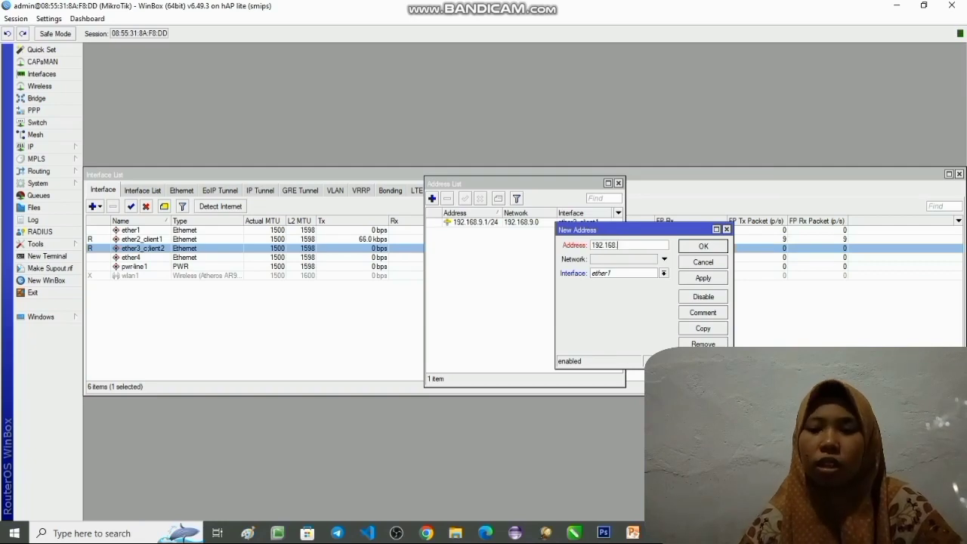
{"action": "type", "text": "168"}
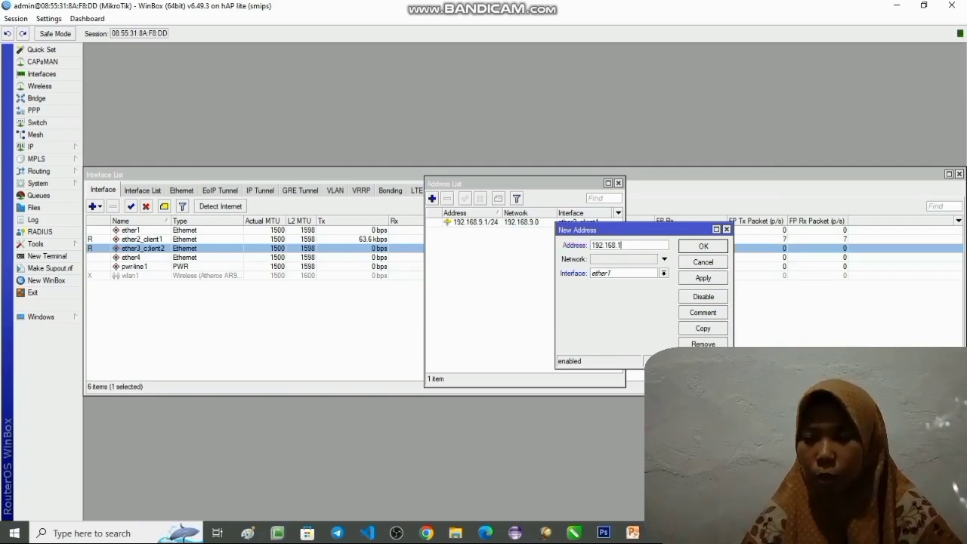
{"action": "type", "text": ".9"}
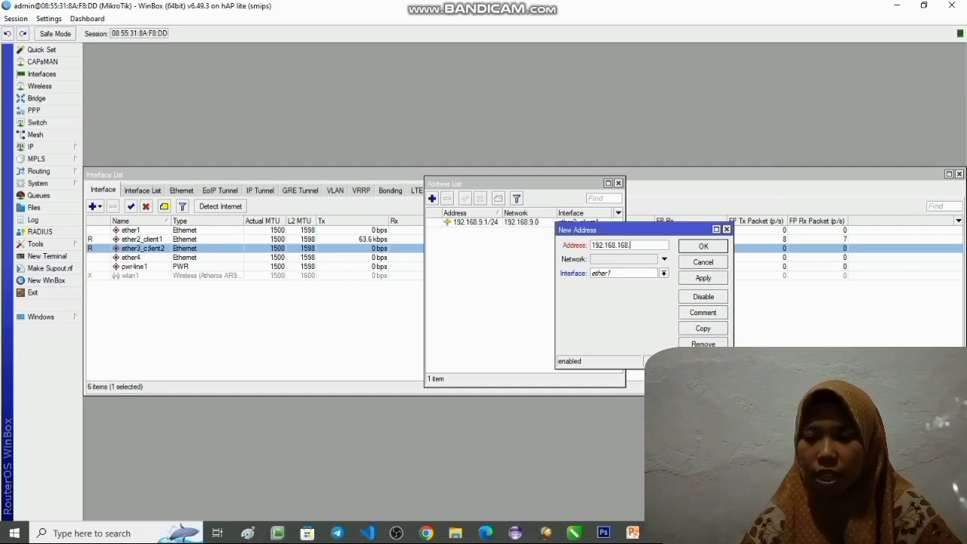
{"action": "type", "text": ".168"}
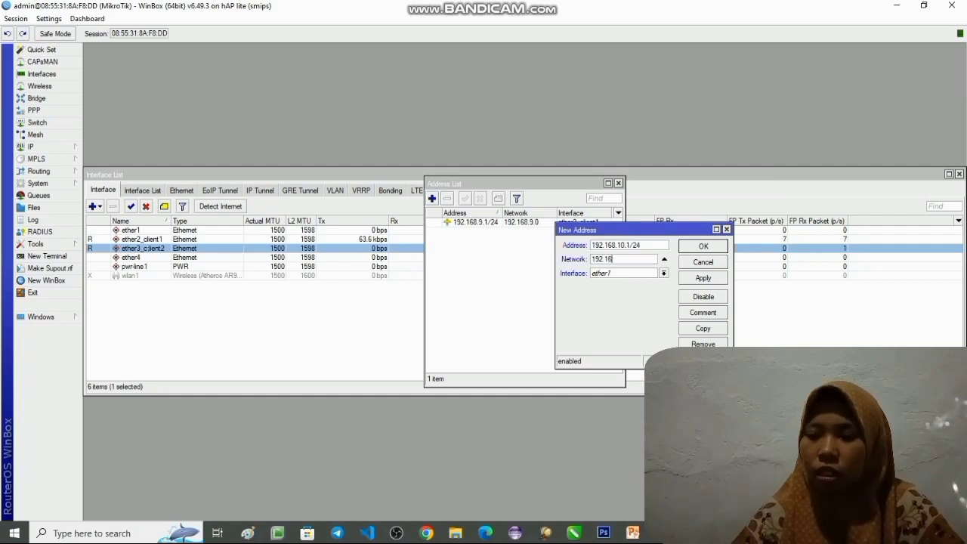
{"action": "type", "text": ".1"}
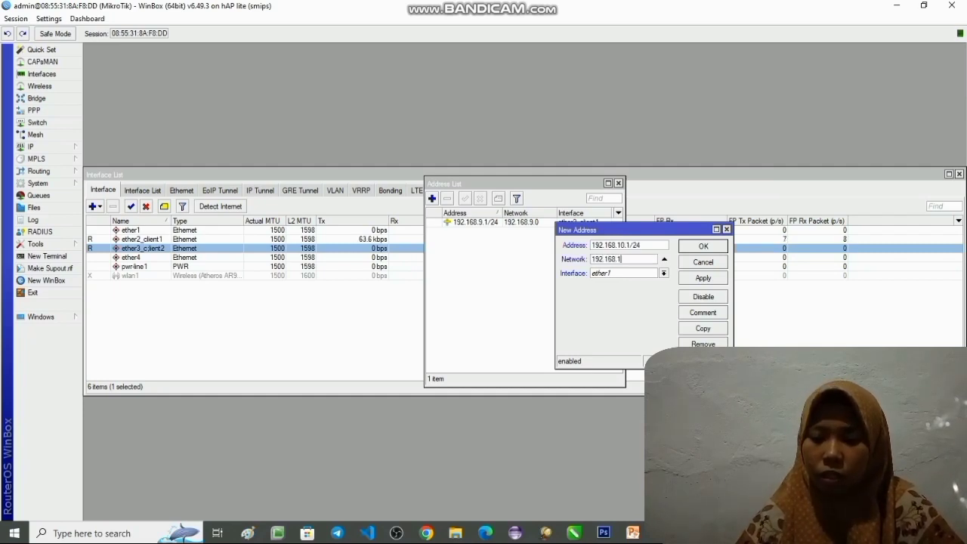
{"action": "type", "text": "0.0"}
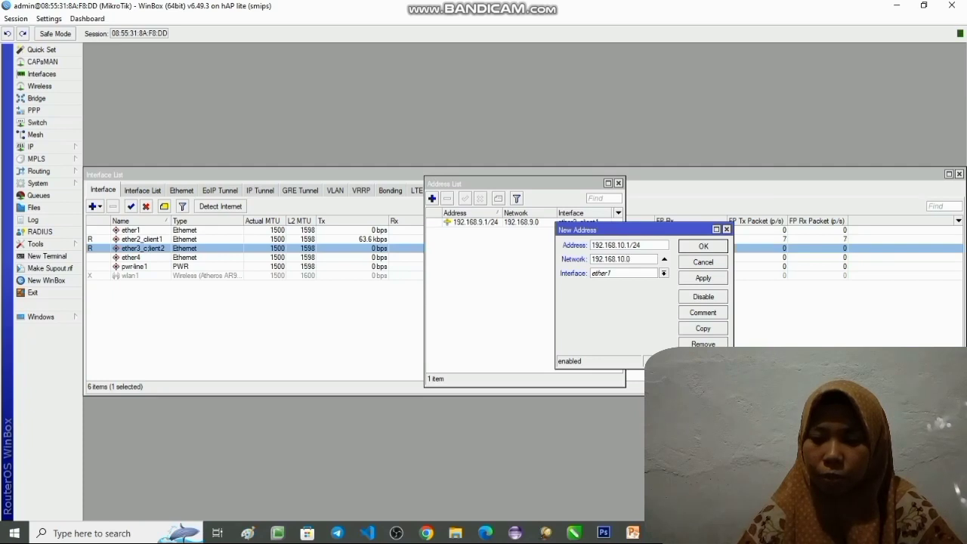
{"action": "left_click", "coordinate": [663, 273]}
{"action": "left_click", "coordinate": [619, 299]}
{"action": "left_click", "coordinate": [703, 278]}
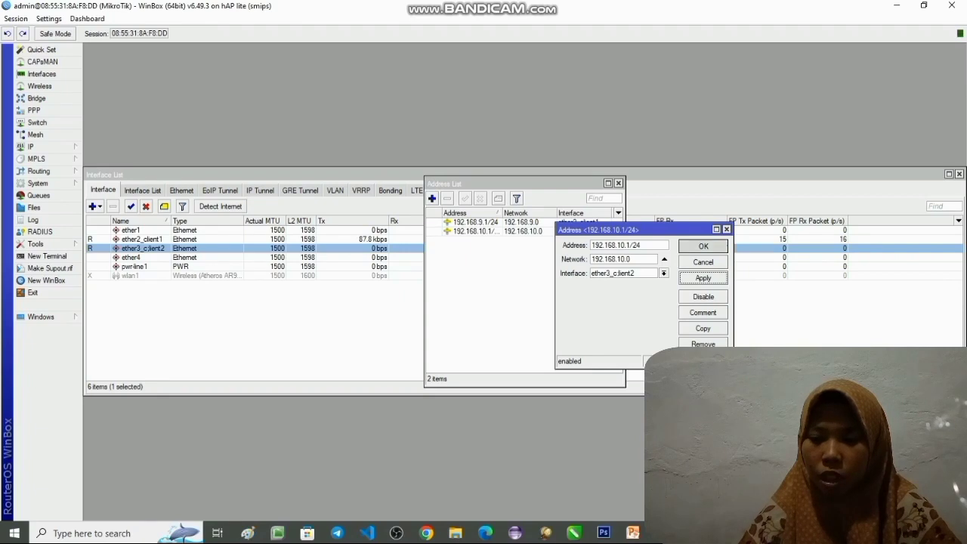
- Switch to the Windows network settings, open the Ethernet 4 adapter's TCP/IPv4 properties and choose a manually specified IP address
{"action": "key", "text": "Return"}
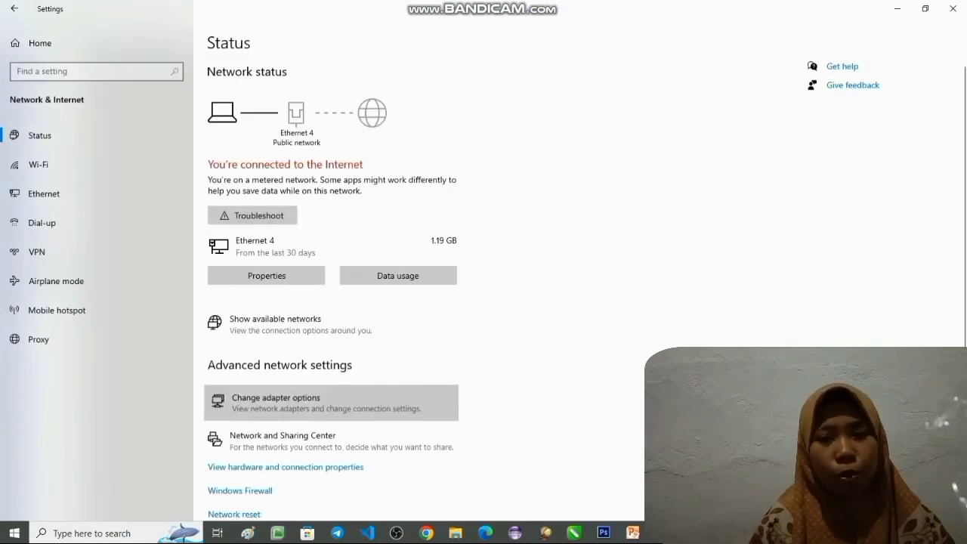
{"action": "left_click", "coordinate": [275, 402]}
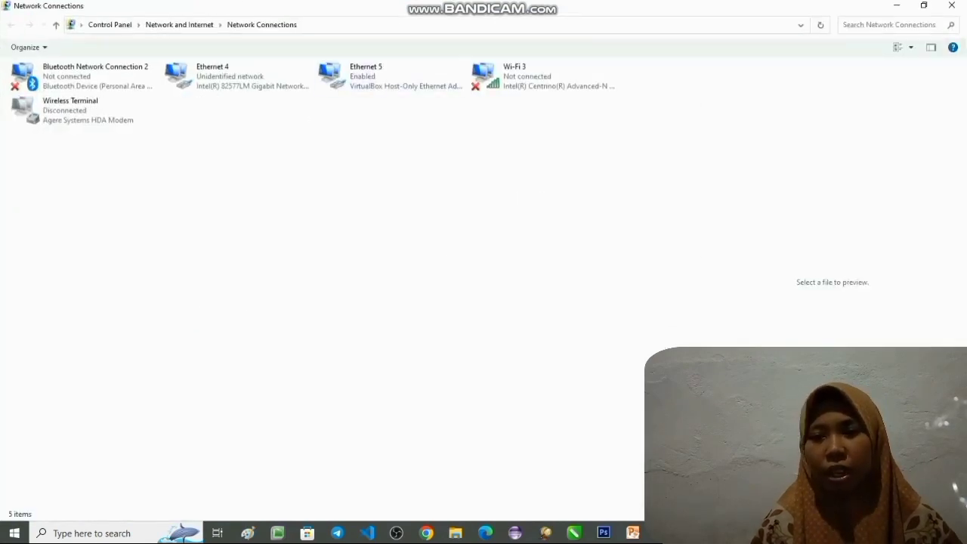
{"action": "right_click", "coordinate": [237, 75]}
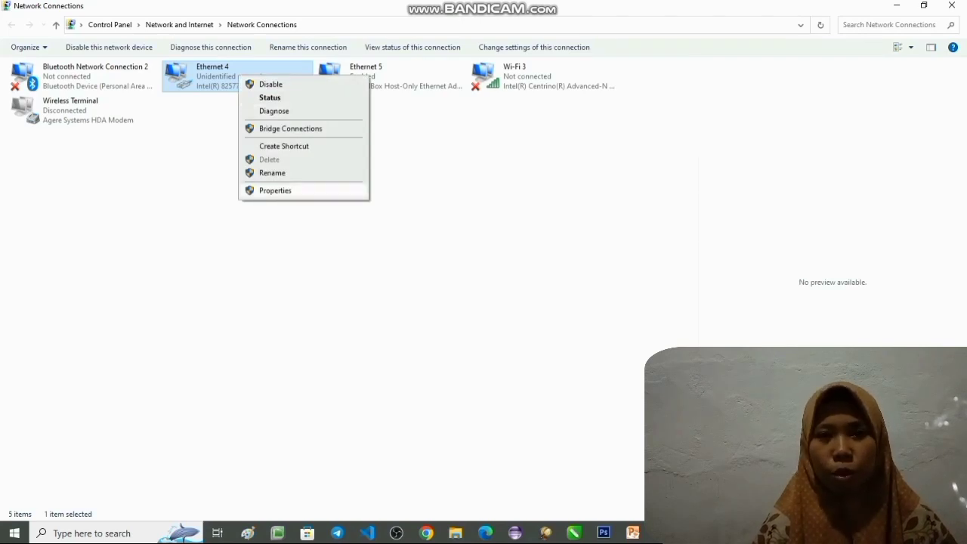
{"action": "left_click", "coordinate": [275, 190]}
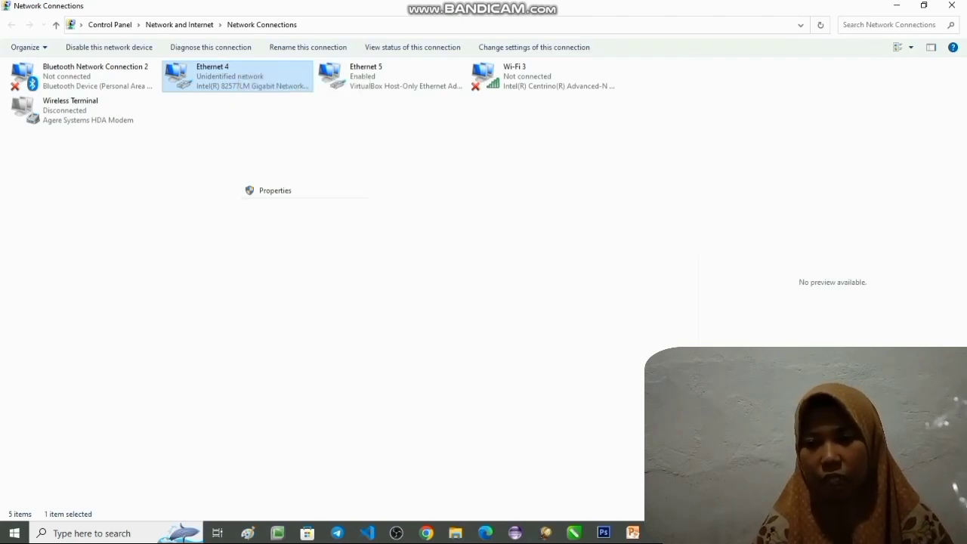
{"action": "double_click", "coordinate": [108, 197]}
{"action": "left_click", "coordinate": [98, 192]}
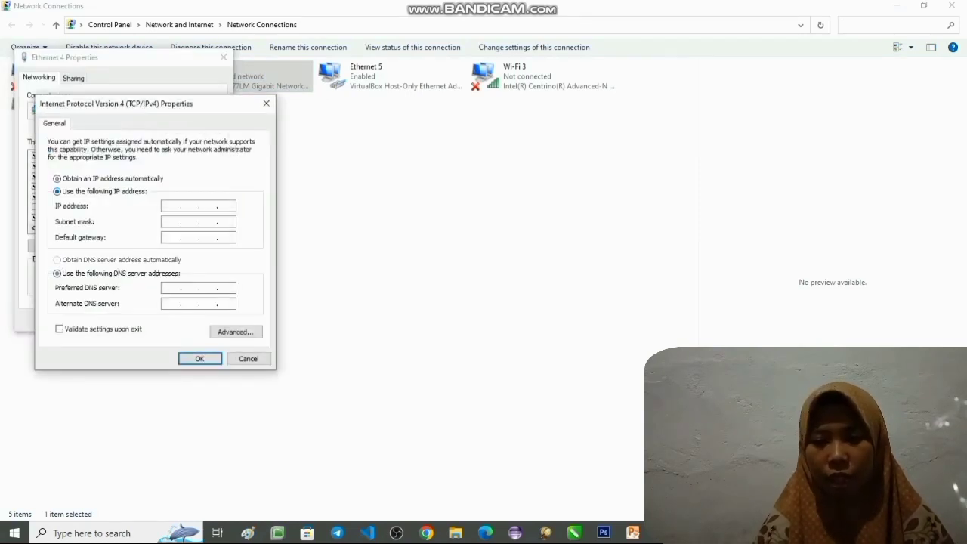
- Set the Ethernet 4 IP address to 192.168.9.2, subnet mask to 255.255.255.0 and default gateway to 192.168.9.1
{"action": "type", "text": "192.168."}
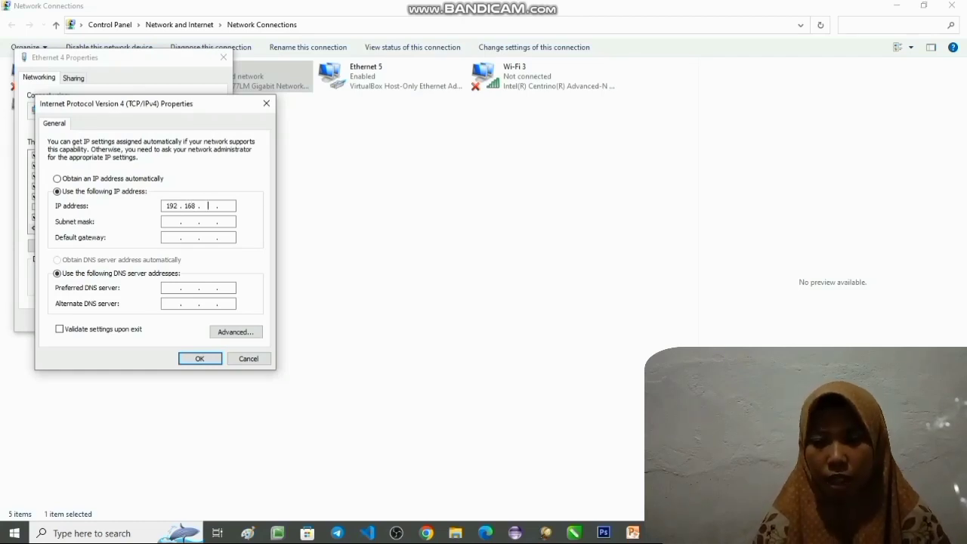
{"action": "type", "text": "9 . "}
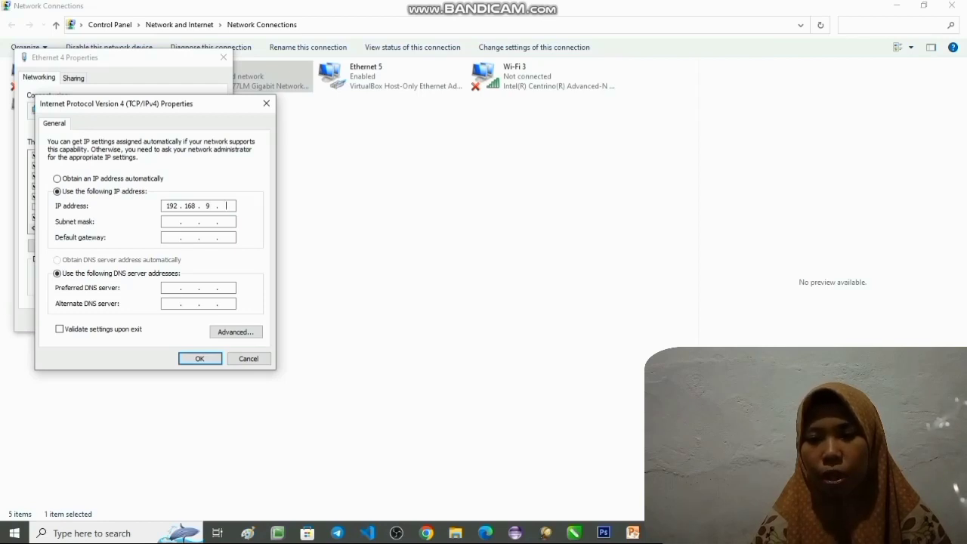
{"action": "type", "text": "2"}
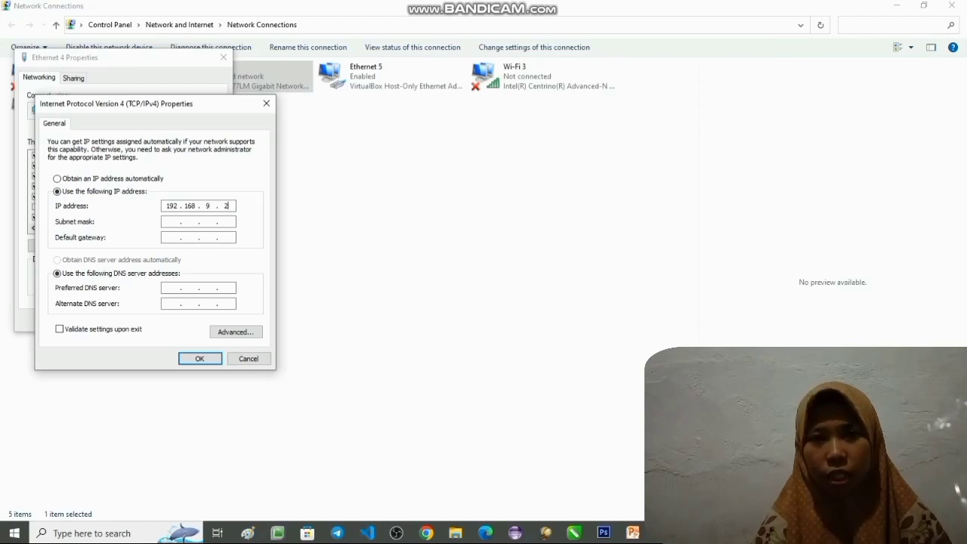
{"action": "key", "text": "Tab"}
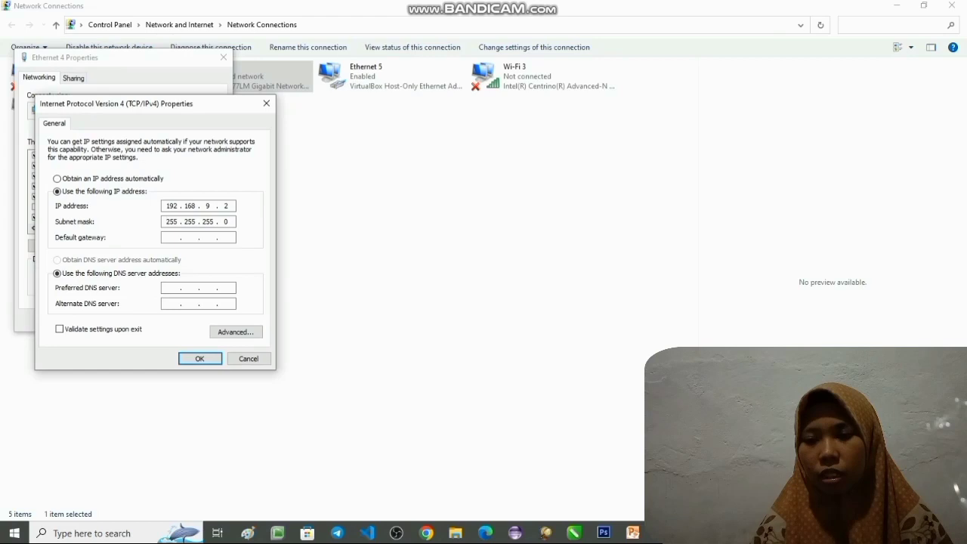
{"action": "type", "text": "192.168"}
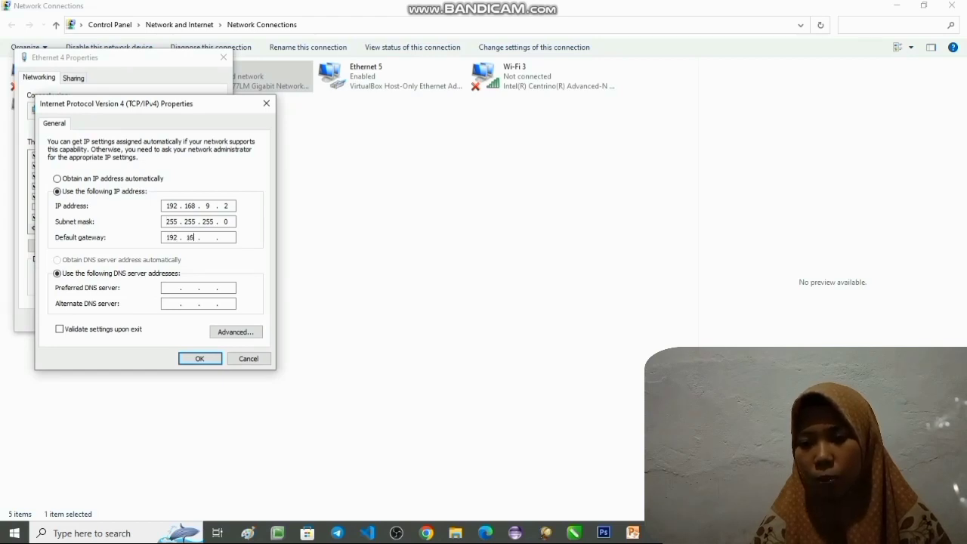
{"action": "type", "text": "9"}
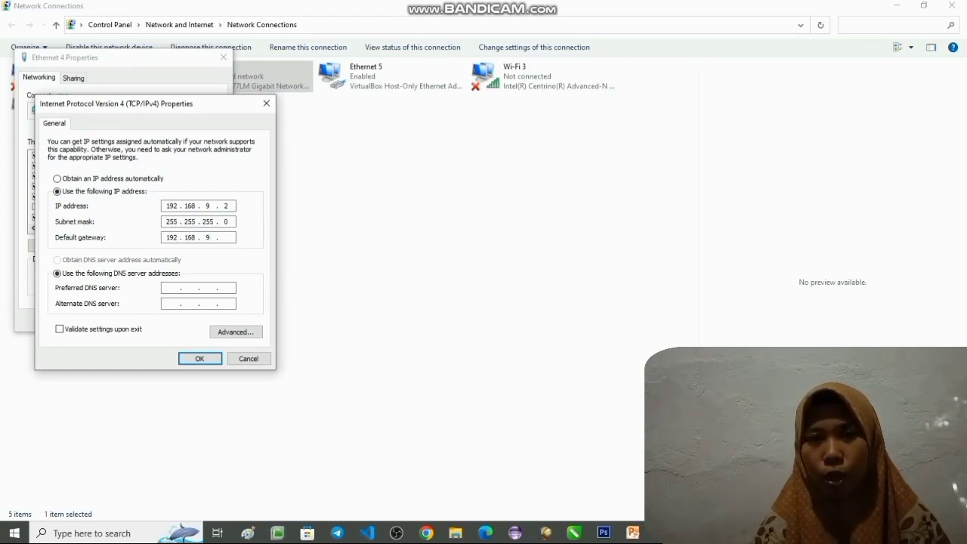
{"action": "type", "text": "1"}
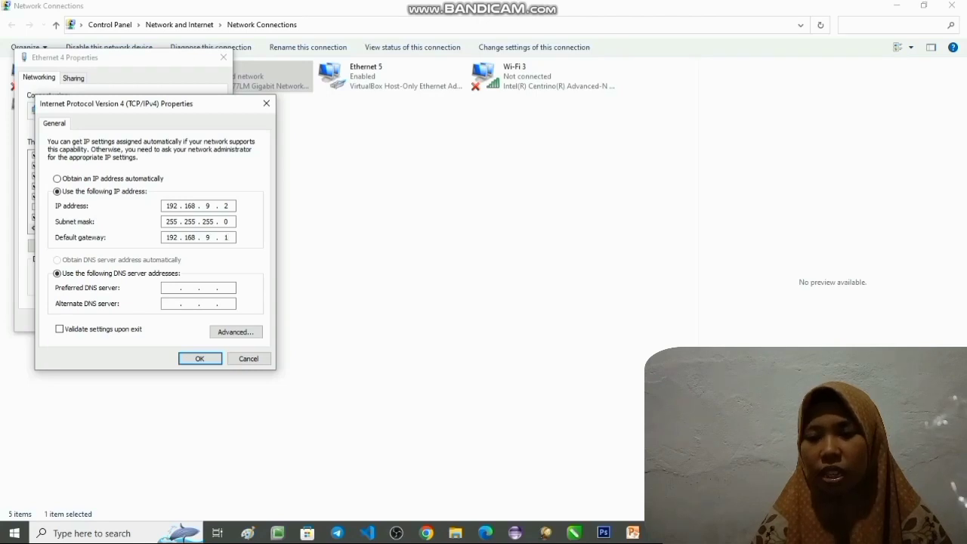
{"action": "type", "text": "1 . . ."}
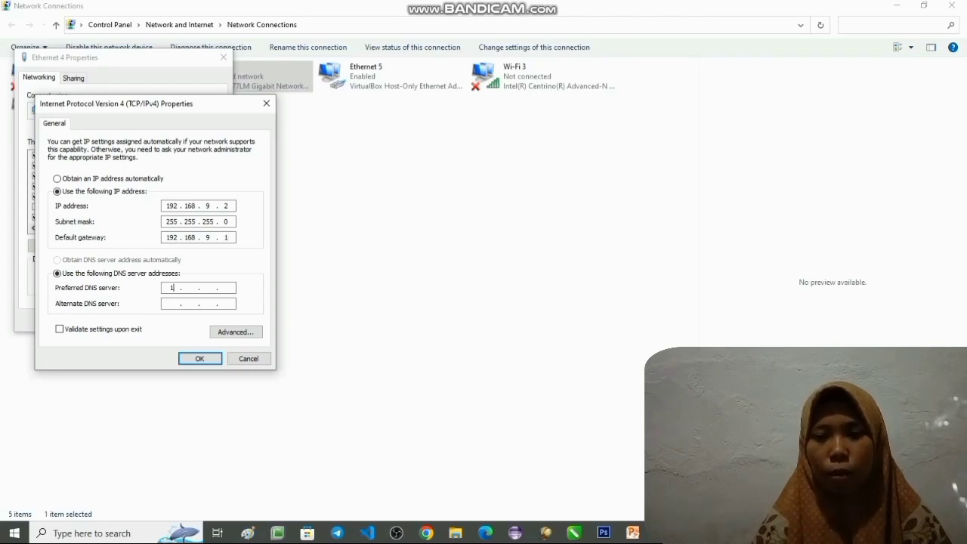
{"action": "type", "text": "92168"}
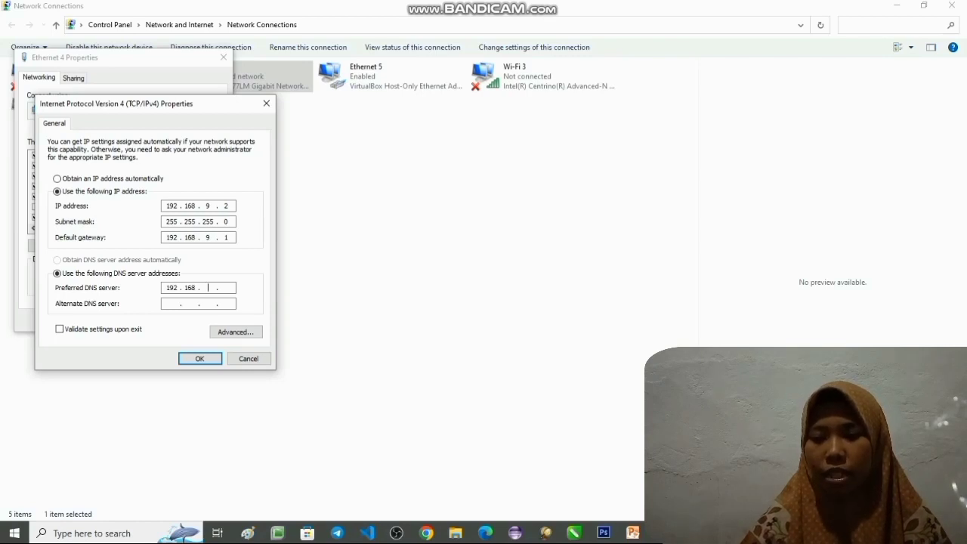
{"action": "type", "text": "9"}
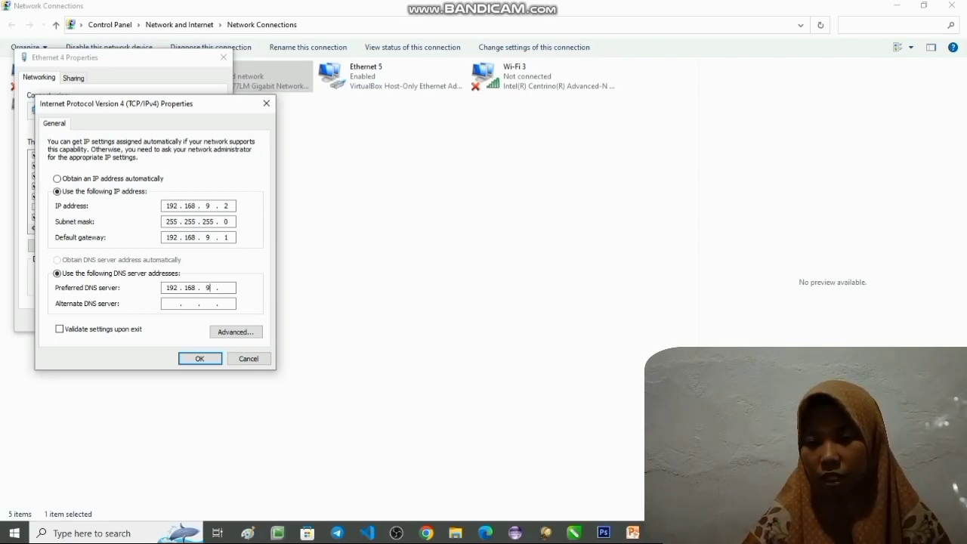
{"action": "type", "text": ".1"}
- Set the preferred DNS server to 192.168.9.1 and the alternate to 8.8.8.8, and save the Ethernet 4 settings
{"action": "key", "text": "Tab"}
{"action": "type", "text": "8.8."}
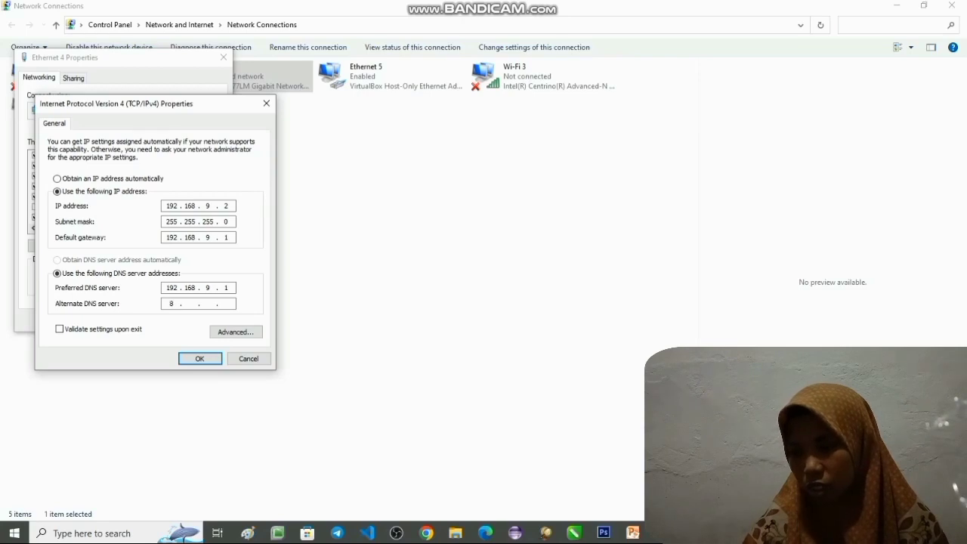
{"action": "type", "text": "8.8"}
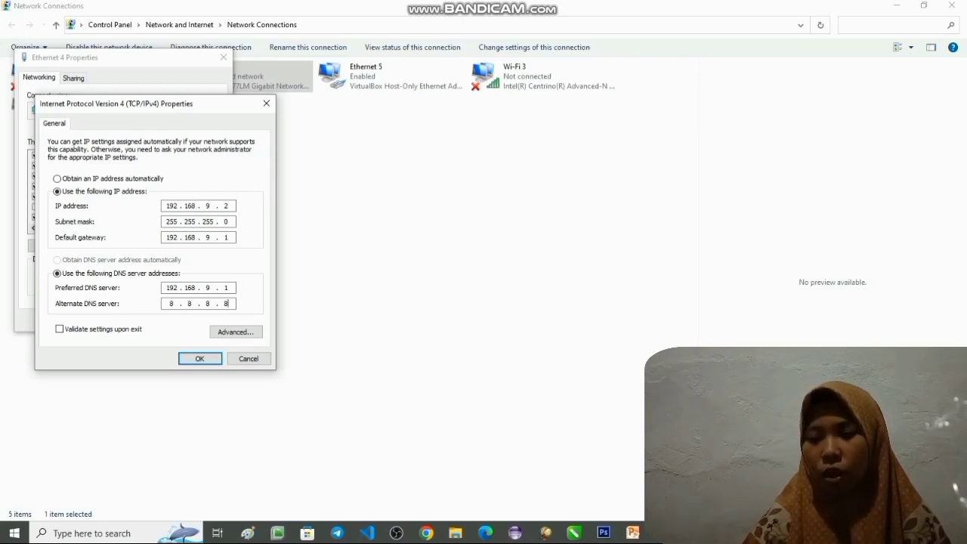
{"action": "left_click", "coordinate": [199, 358]}
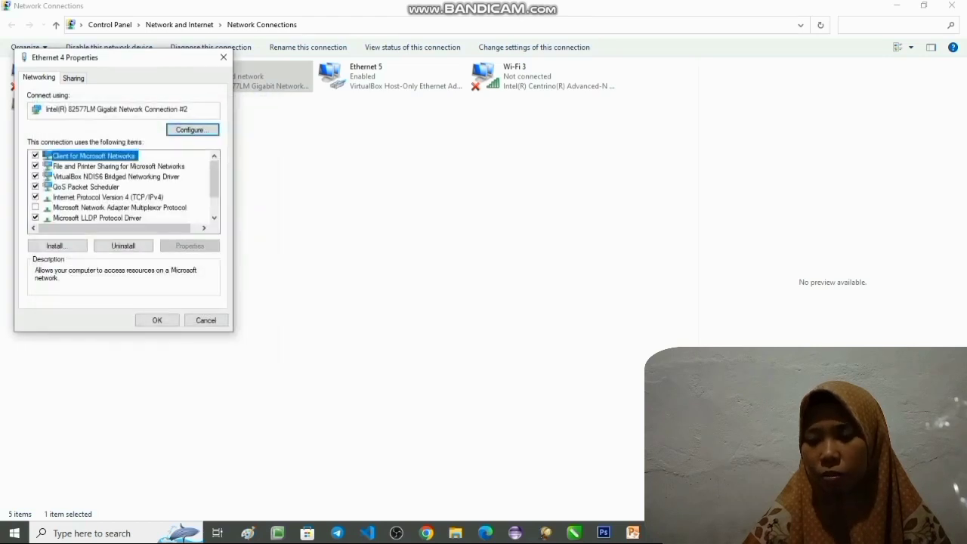
{"action": "left_click", "coordinate": [157, 320]}
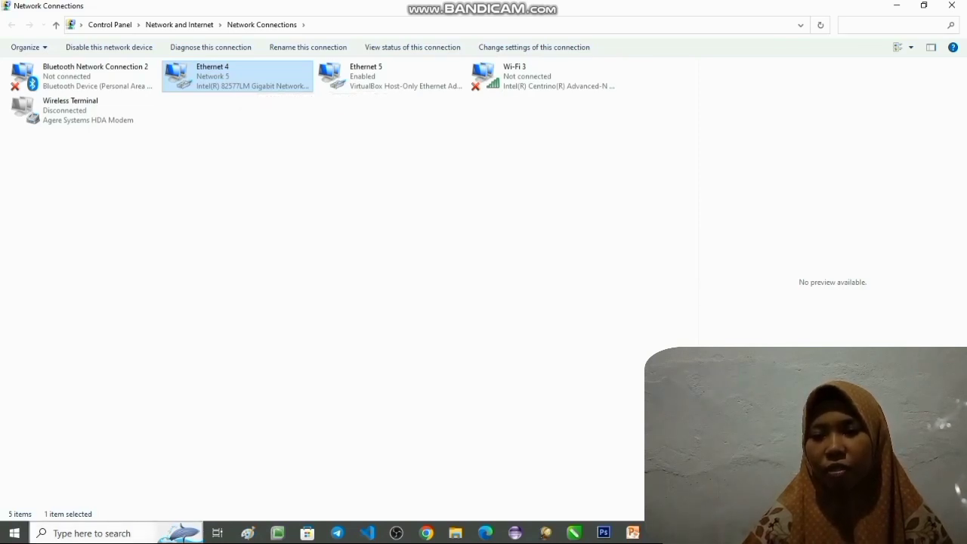
- Find and open the Windows Firewall & network protection settings on the first client computer
{"action": "left_click", "coordinate": [92, 533]}
{"action": "type", "text": "f"}
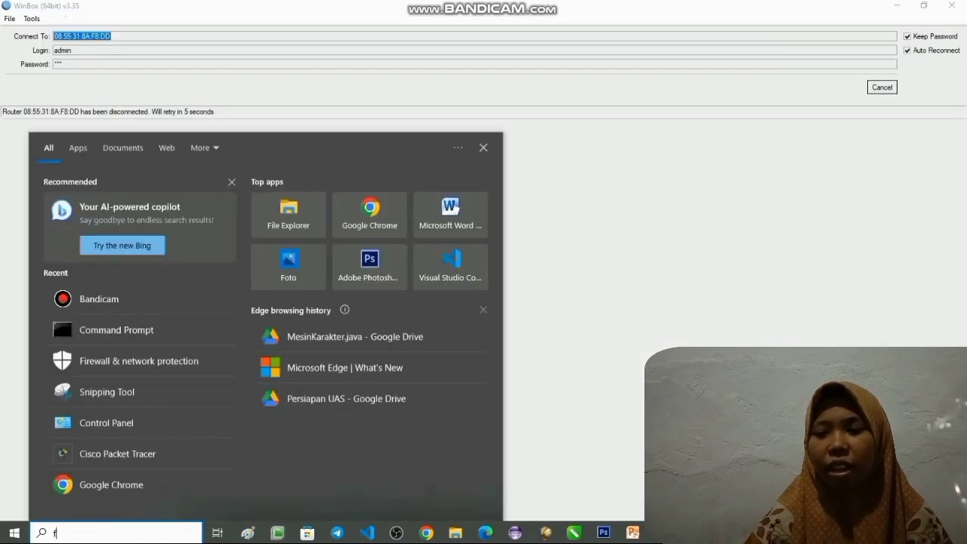
{"action": "type", "text": "ire"}
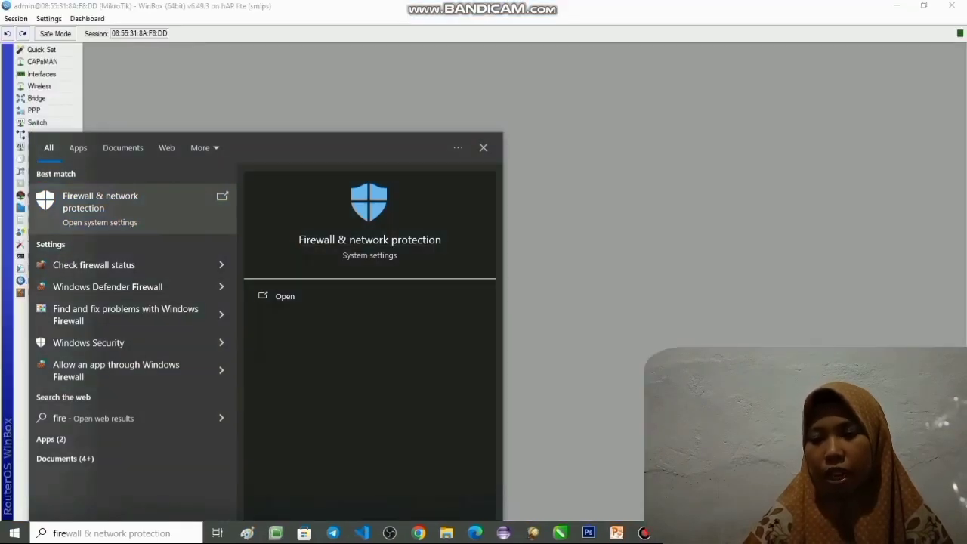
{"action": "key", "text": "Return"}
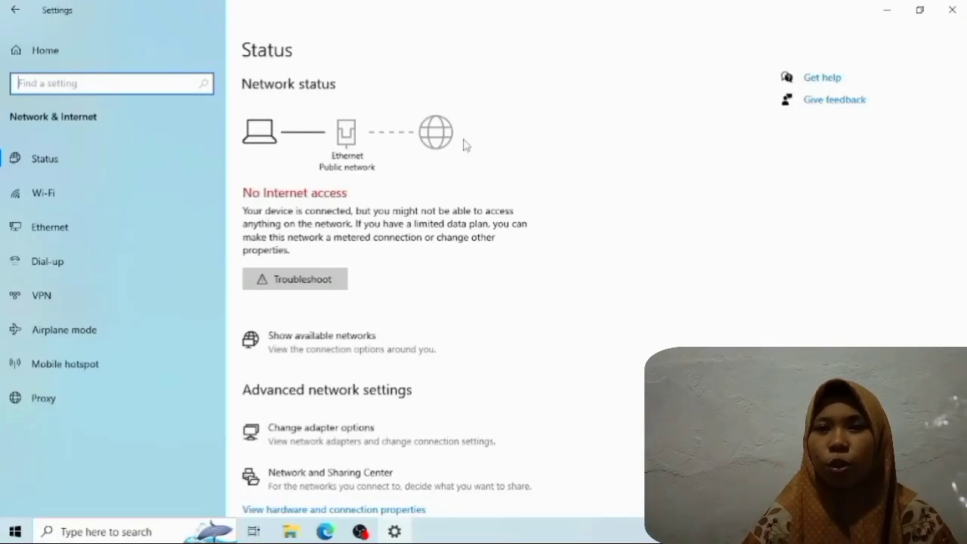
- On the second client computer, open the Ethernet adapter's TCP/IPv4 properties and choose a manually specified IP address
{"action": "left_click", "coordinate": [344, 443]}
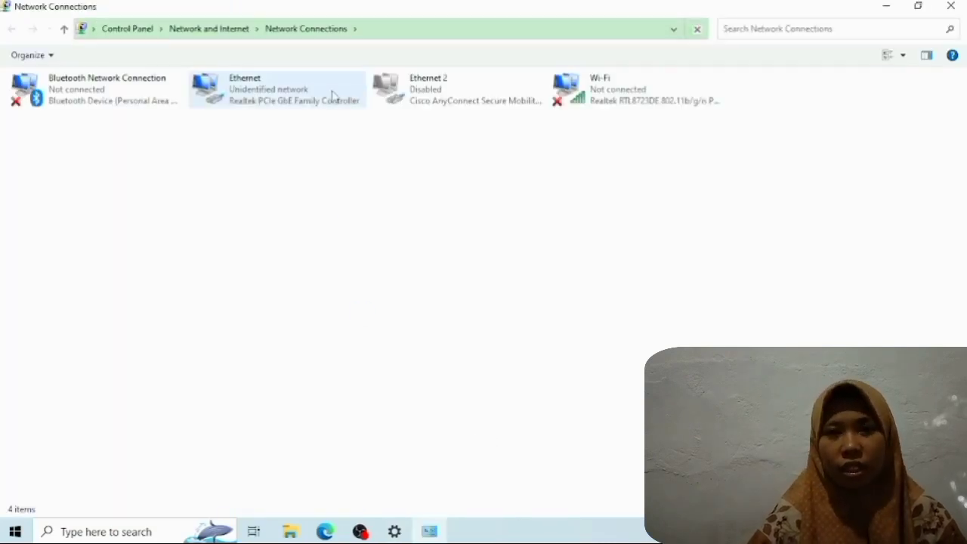
{"action": "left_click", "coordinate": [332, 95]}
{"action": "right_click", "coordinate": [333, 91]}
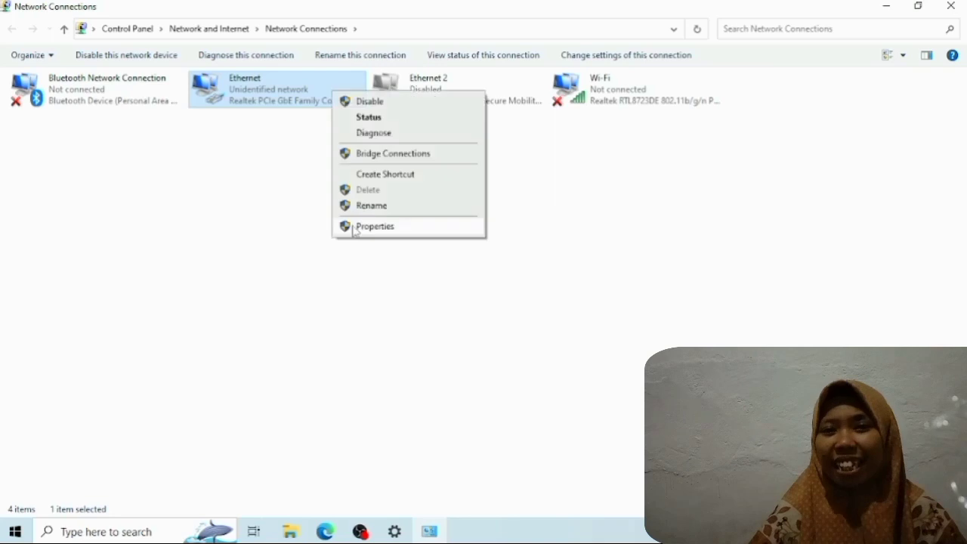
{"action": "left_click", "coordinate": [284, 151]}
{"action": "left_click", "coordinate": [280, 104]}
{"action": "right_click", "coordinate": [280, 101]}
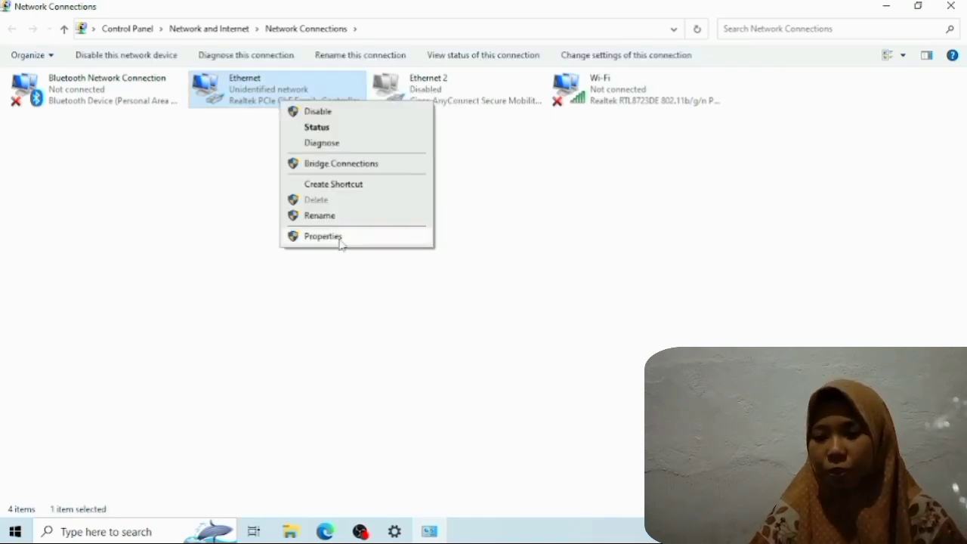
{"action": "left_click", "coordinate": [324, 236]}
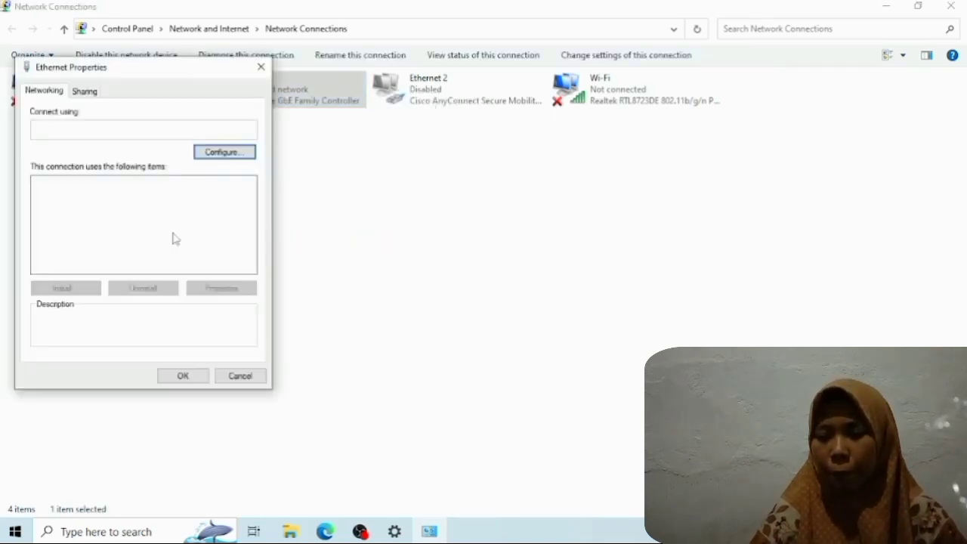
{"action": "double_click", "coordinate": [101, 219]}
{"action": "left_click", "coordinate": [126, 226]}
- Set the Ethernet adapter's IP address to 192.168.10.2 with subnet mask 255.255.255.0 and save its settings
{"action": "left_click", "coordinate": [198, 241]}
{"action": "type", "text": "192 . 168 . 10 . "}
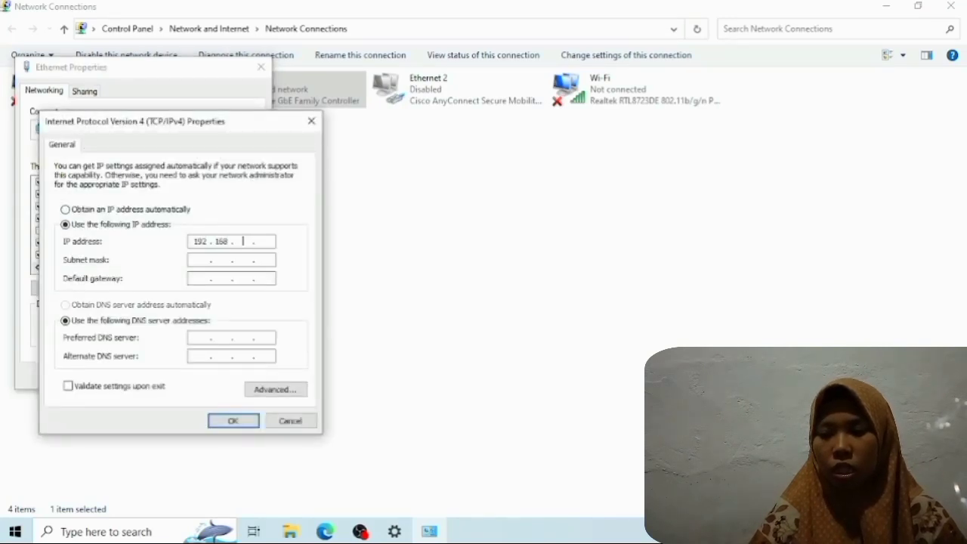
{"action": "type", "text": "2"}
{"action": "left_click", "coordinate": [205, 261]}
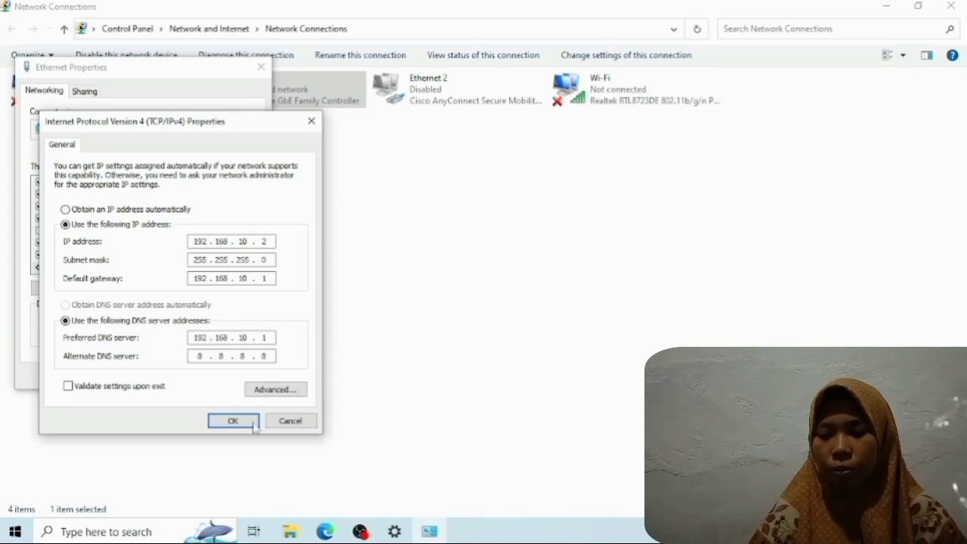
{"action": "left_click", "coordinate": [253, 425]}
{"action": "left_click", "coordinate": [188, 376]}
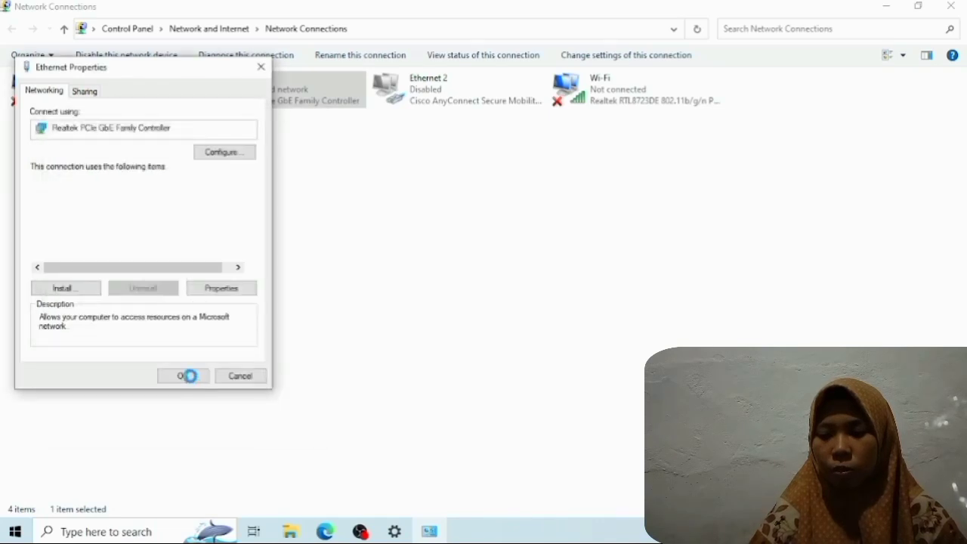
- Open Firewall & network protection and turn off Microsoft Defender Firewall for the private network
{"action": "left_click", "coordinate": [155, 532]}
{"action": "type", "text": "firew"}
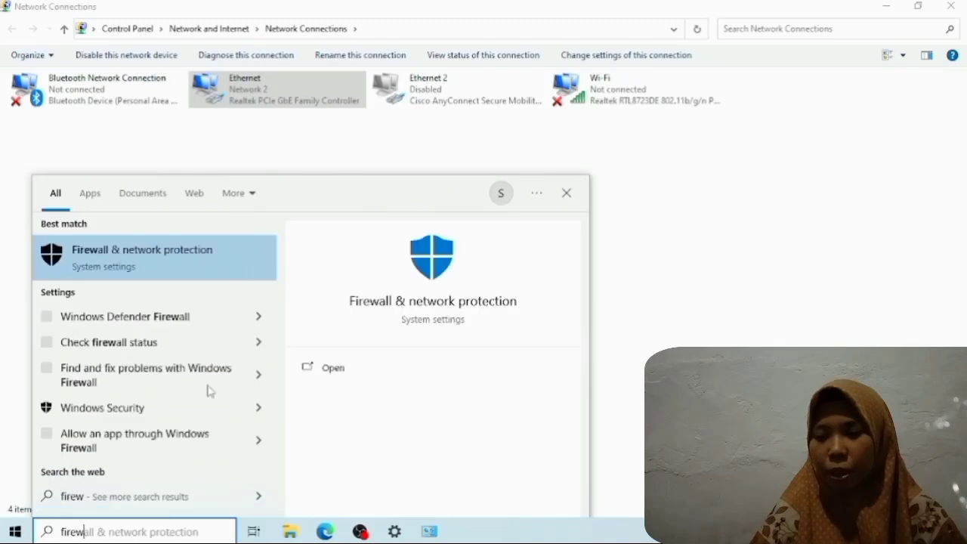
{"action": "left_click", "coordinate": [144, 267]}
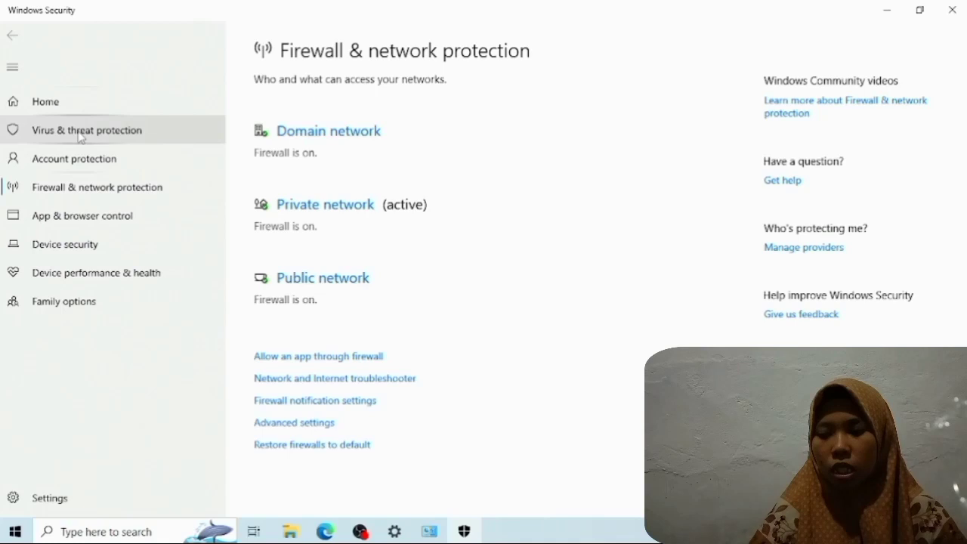
{"action": "left_click", "coordinate": [321, 206]}
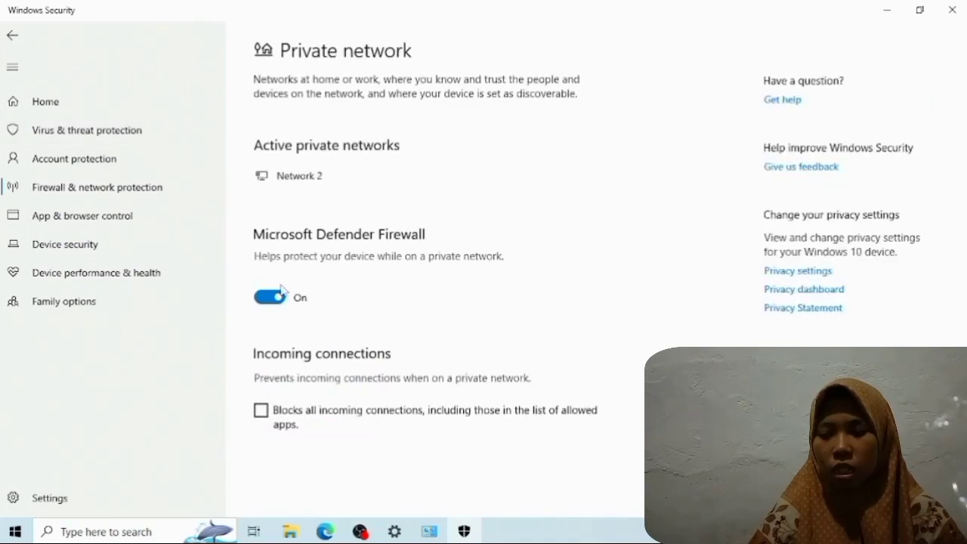
{"action": "left_click", "coordinate": [278, 296]}
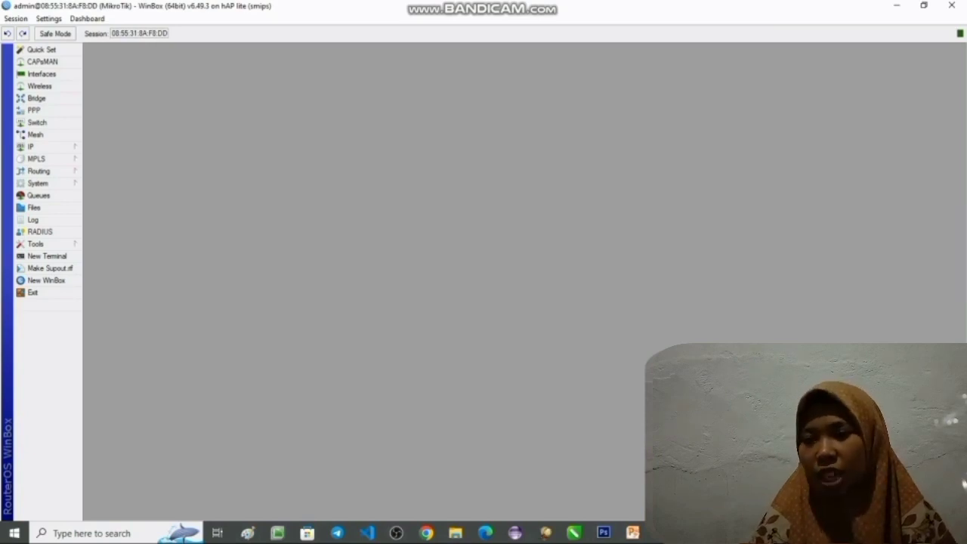
- Open Command Prompt as administrator on the first client computer
{"action": "key", "text": "super+s"}
{"action": "type", "text": "cmd"}
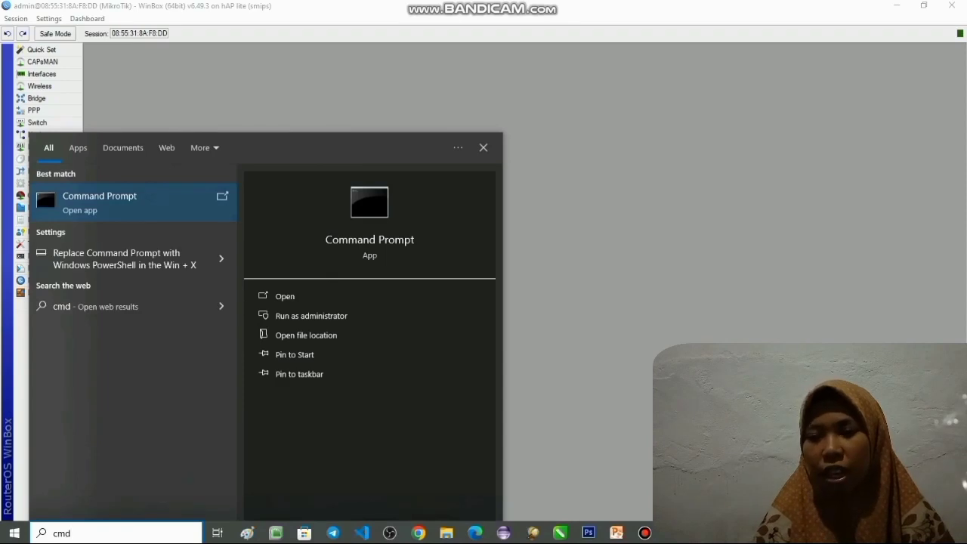
{"action": "key", "text": "ctrl+shift+Return"}
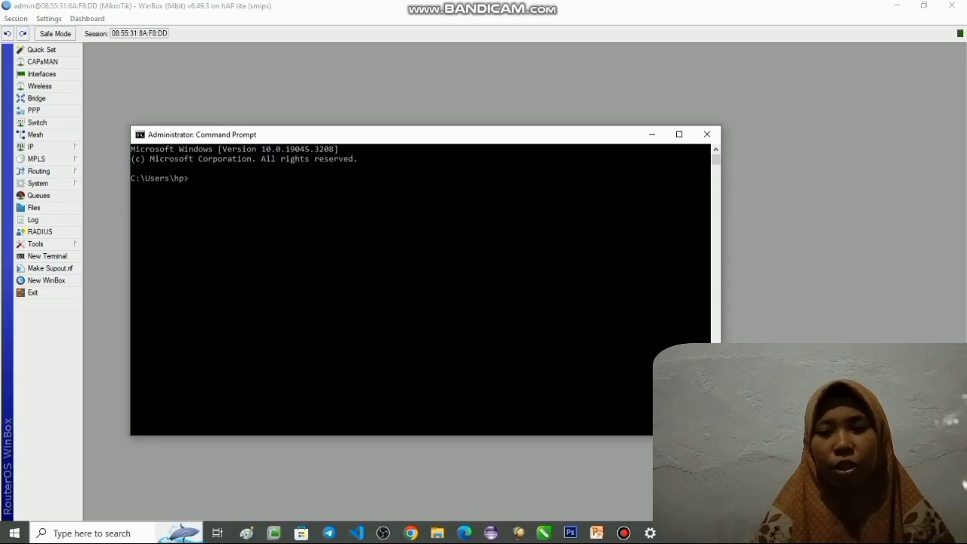
- Display the first client computer's IP configuration with ipconfig
{"action": "type", "text": "ip"}
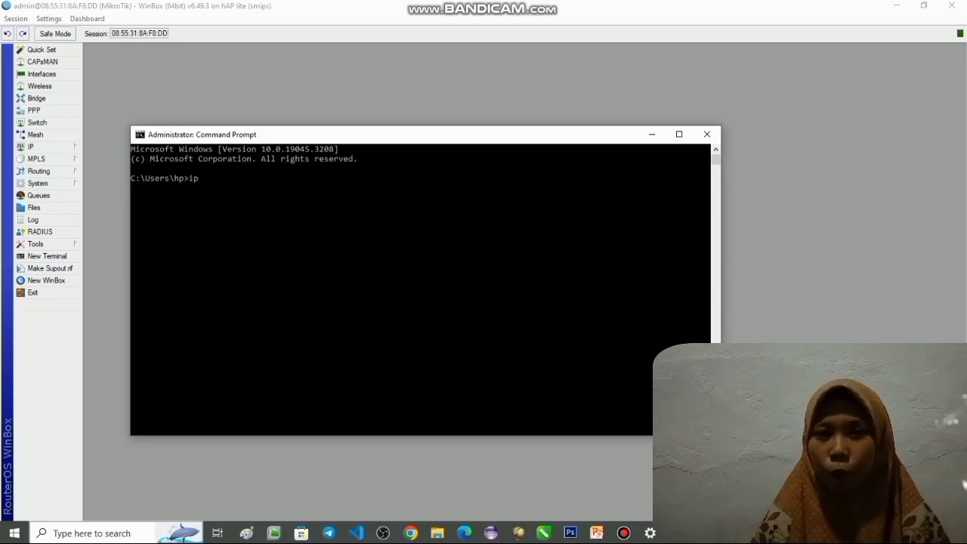
{"action": "type", "text": "config"}
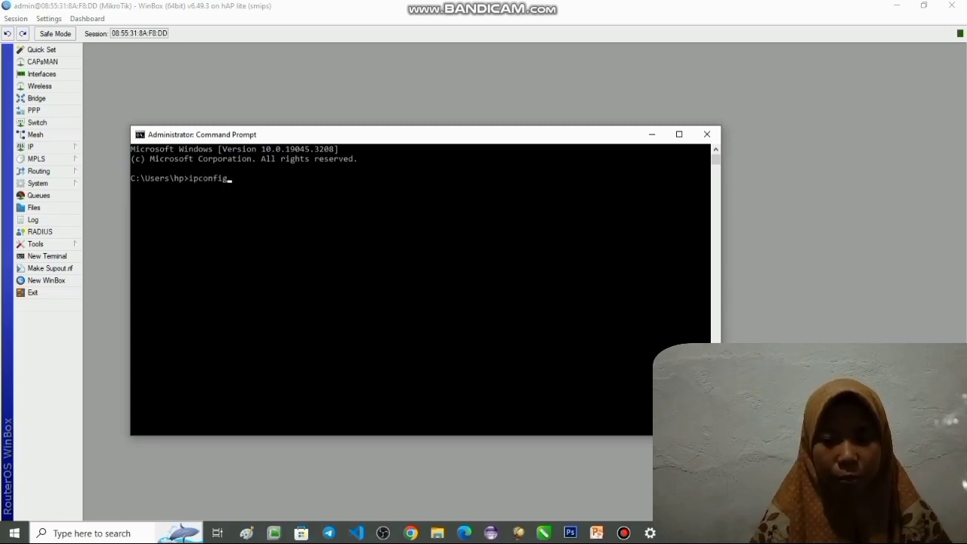
{"action": "key", "text": "Return"}
- Ping the second client computer at 192.168.10.2 from the first client
{"action": "type", "text": "ping 192.168.10.2"}
{"action": "key", "text": "Return"}
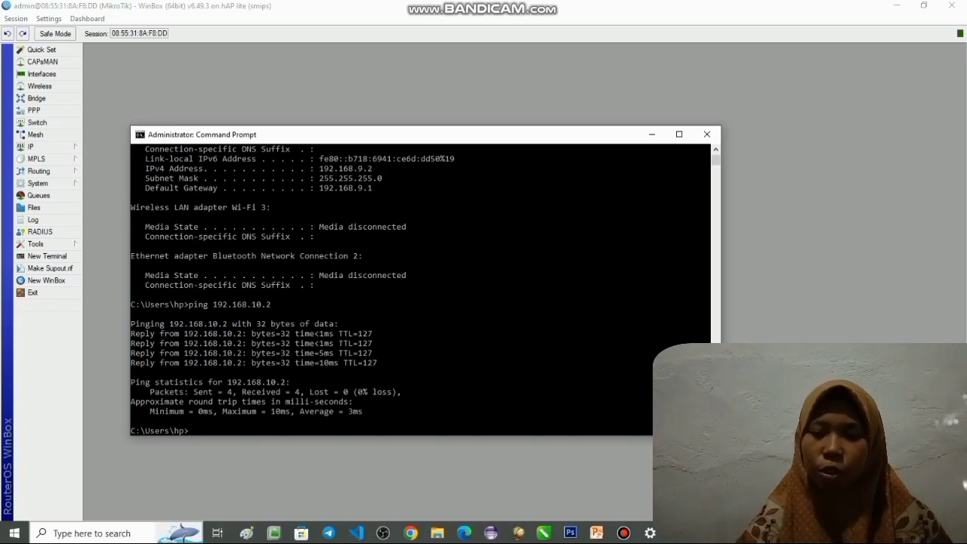
- Ping the router's gateway addresses 192.168.9.1 and 192.168.10.1 from the first client
{"action": "type", "text": "ping 192.168.9.1"}
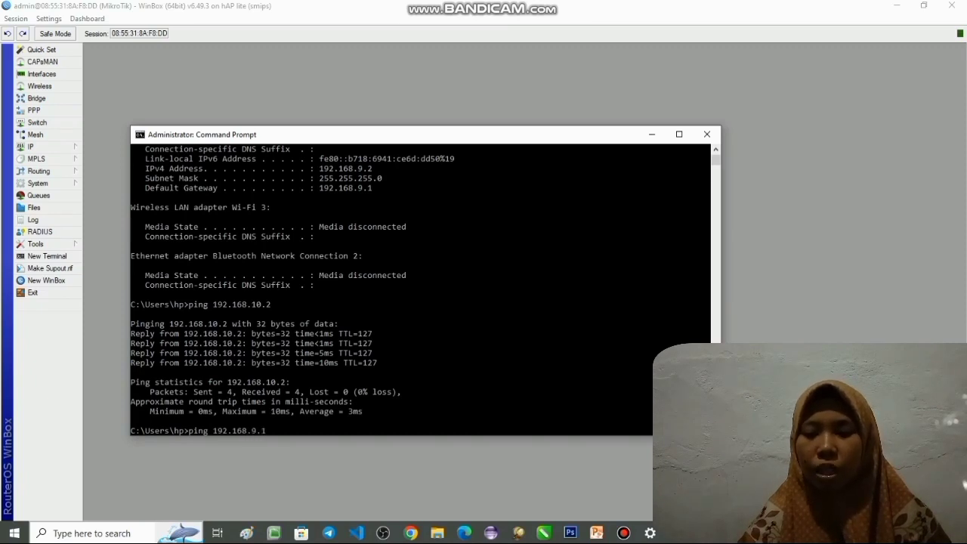
{"action": "key", "text": "Return"}
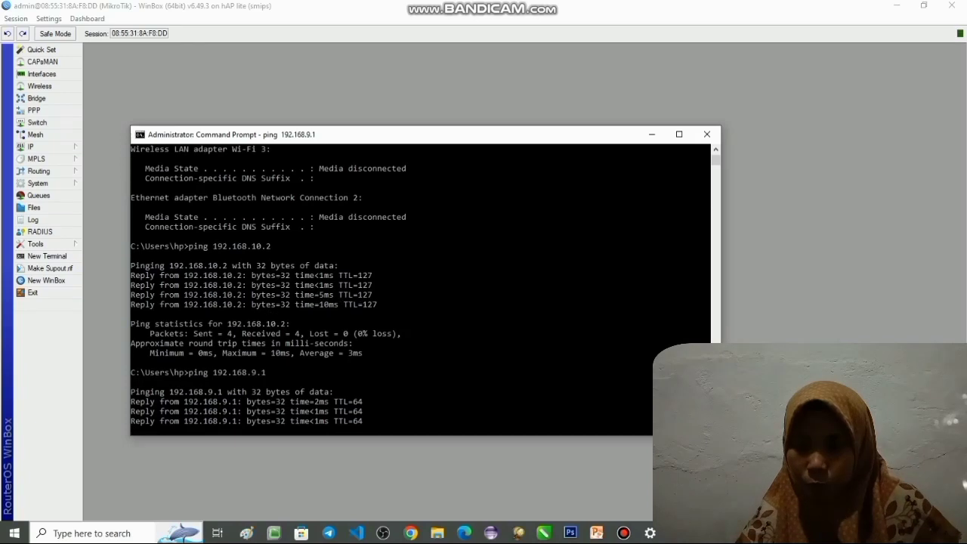
{"action": "type", "text": "pi"}
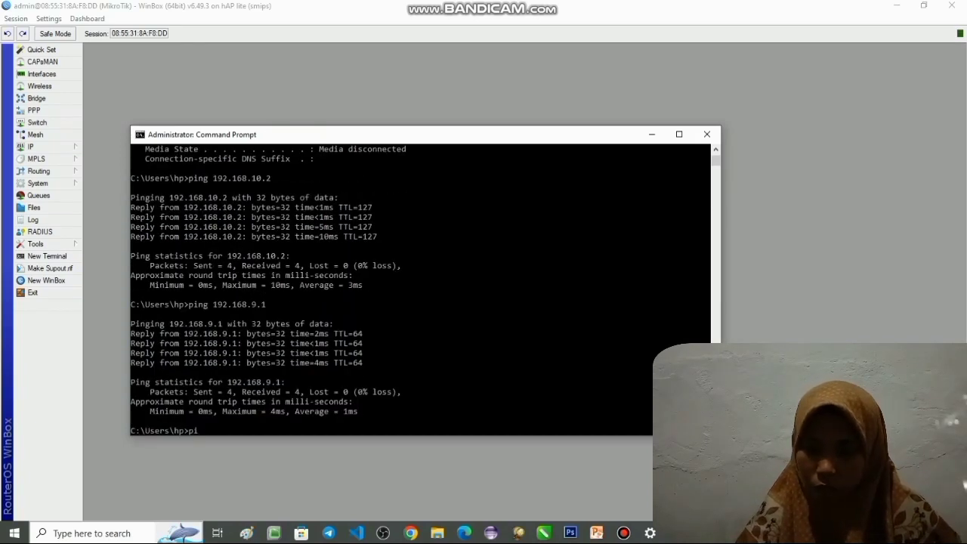
{"action": "type", "text": "ng 192.168.10."}
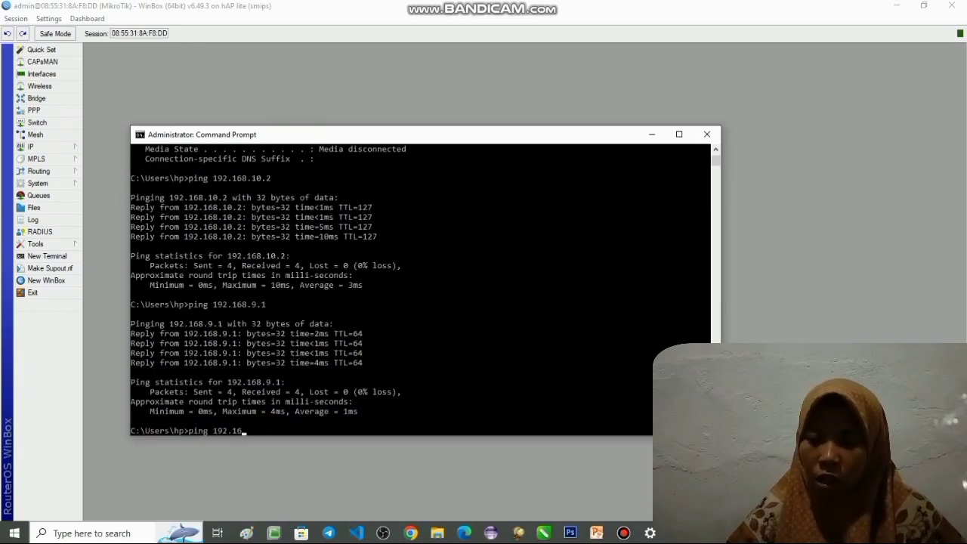
{"action": "type", "text": "1"}
{"action": "key", "text": "Return"}
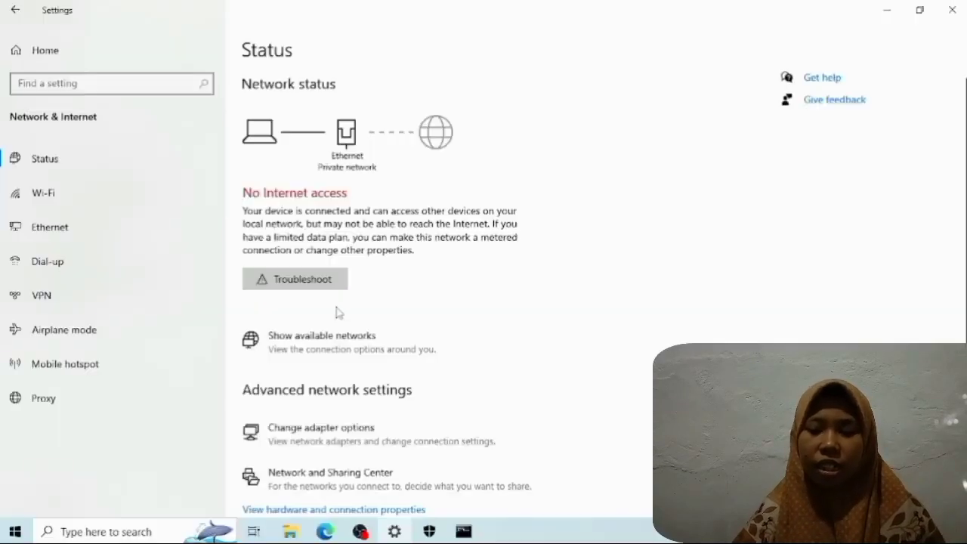
- On the second client computer, display the IP configuration with ipconfig and ping the first client at 192.168.9.2
{"action": "left_click", "coordinate": [464, 532]}
{"action": "key", "text": "Return"}
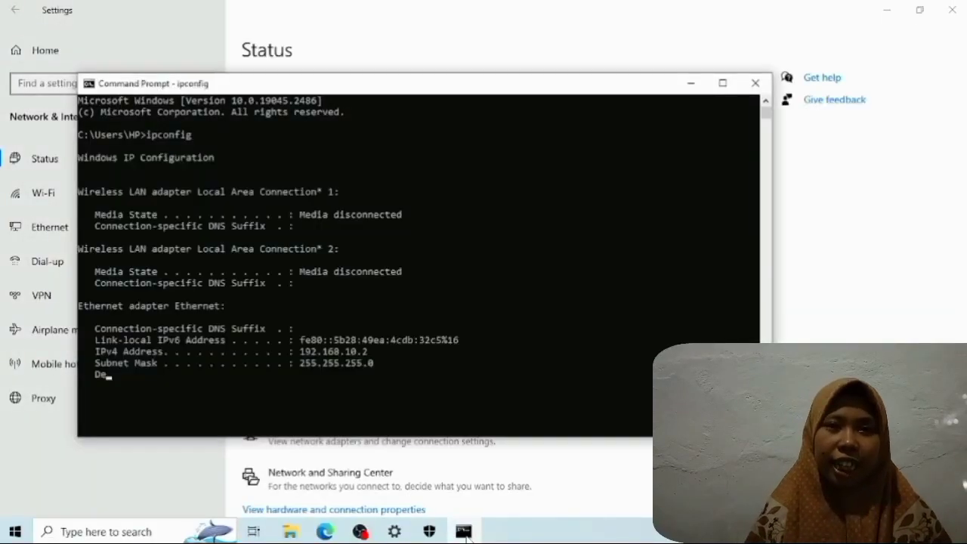
{"action": "type", "text": "1"}
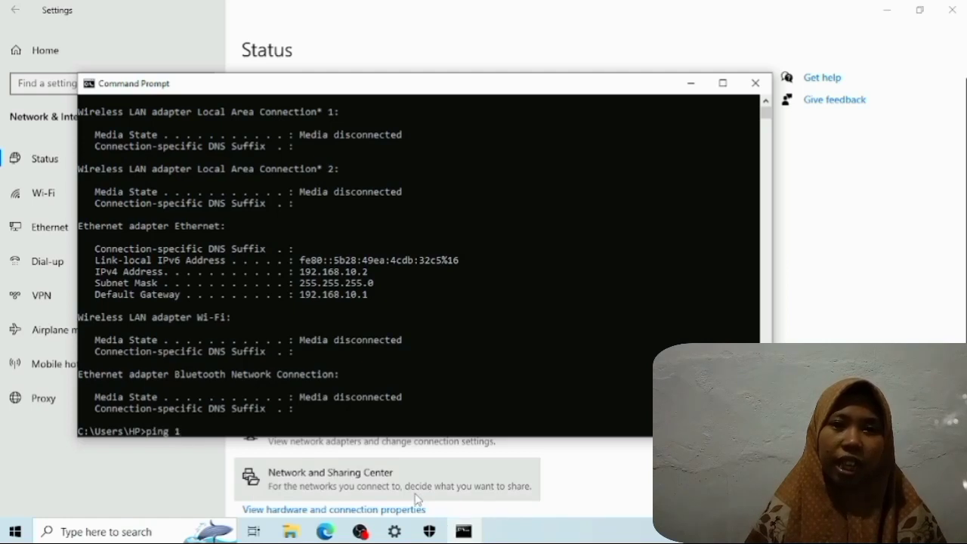
{"action": "type", "text": "92.168.9.2"}
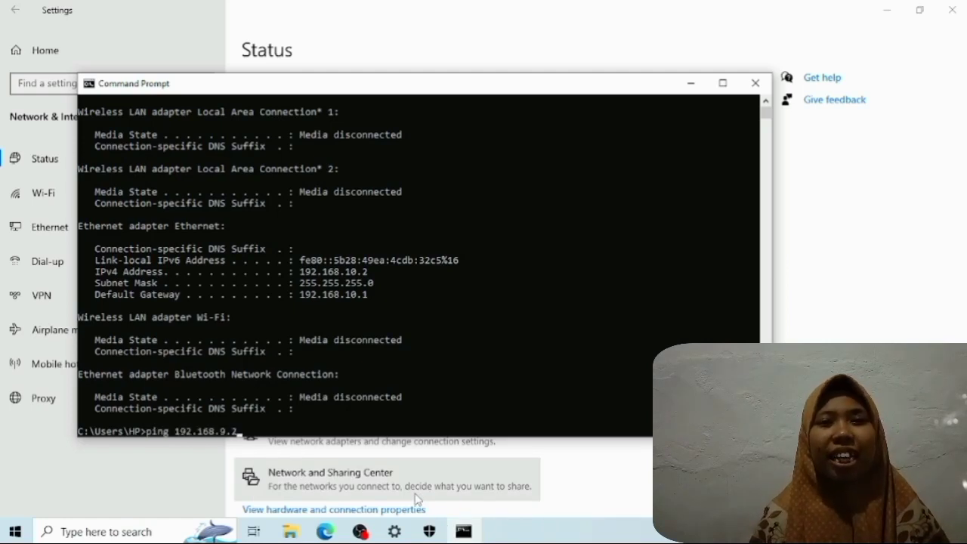
{"action": "key", "text": "Return"}
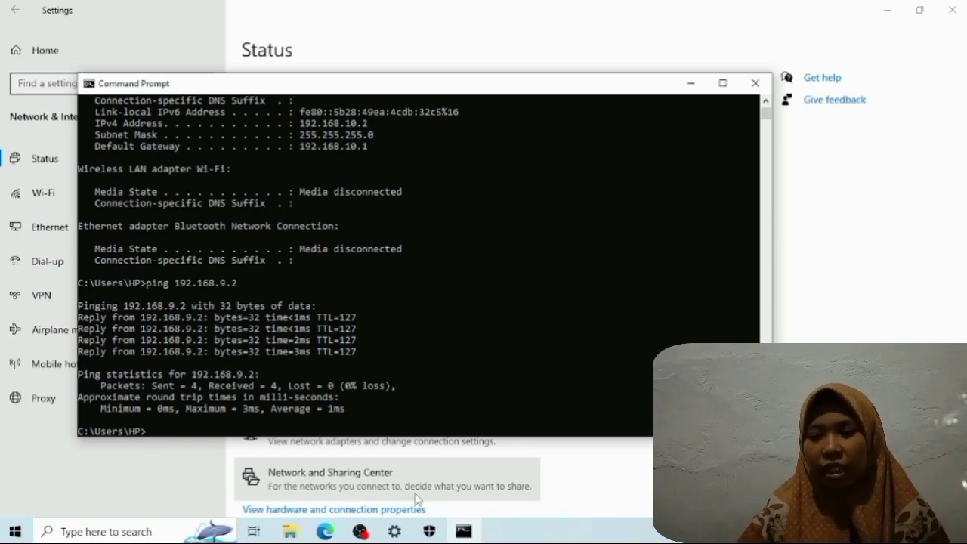
- Ping the first network's gateway at 192.168.9.1 from the second client
{"action": "key", "text": "Up"}
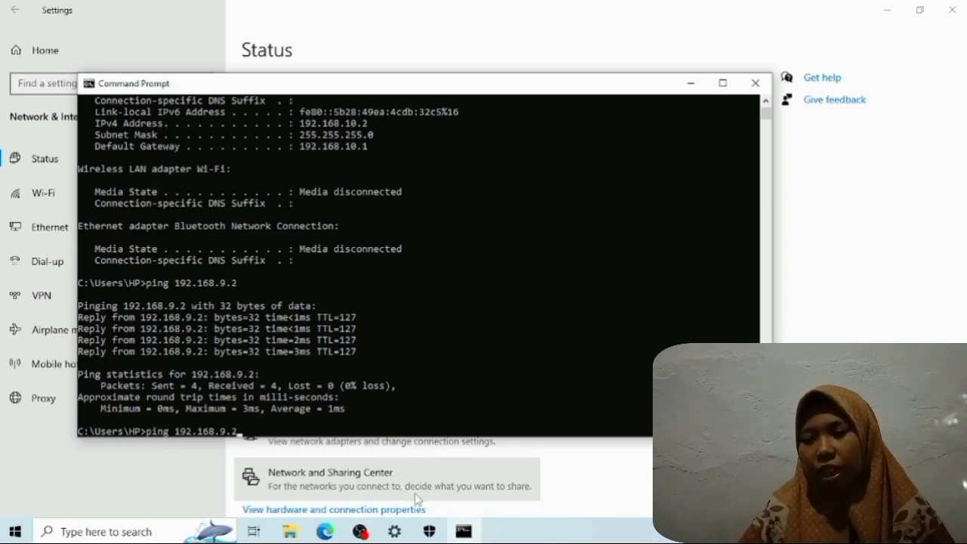
{"action": "key", "text": "BackSpace"}
{"action": "type", "text": "1"}
{"action": "key", "text": "Return"}
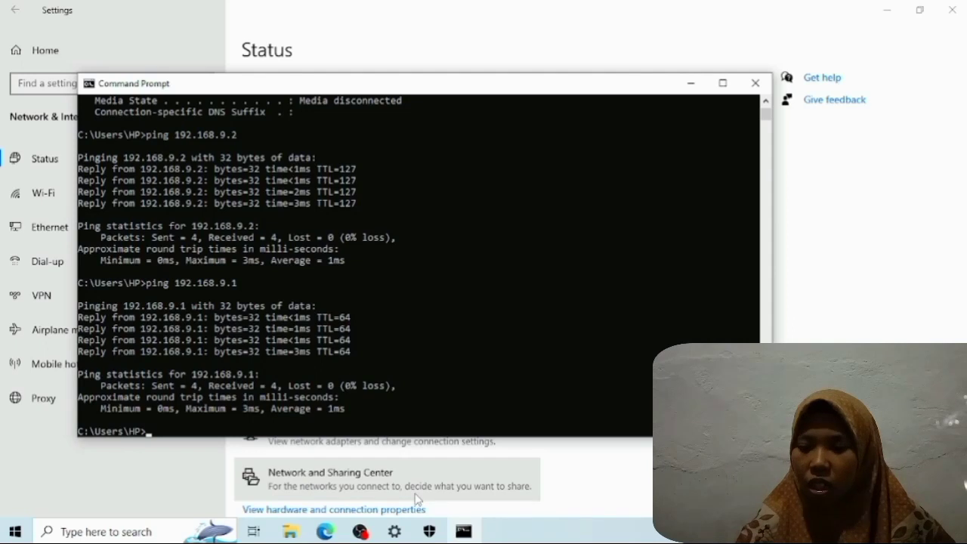
- Ping the second client's own gateway at 192.168.10.1
{"action": "key", "text": "Up"}
{"action": "key", "text": "Left"}
{"action": "key", "text": "Left"}
{"action": "key", "text": "BackSpace"}
{"action": "type", "text": "10"}
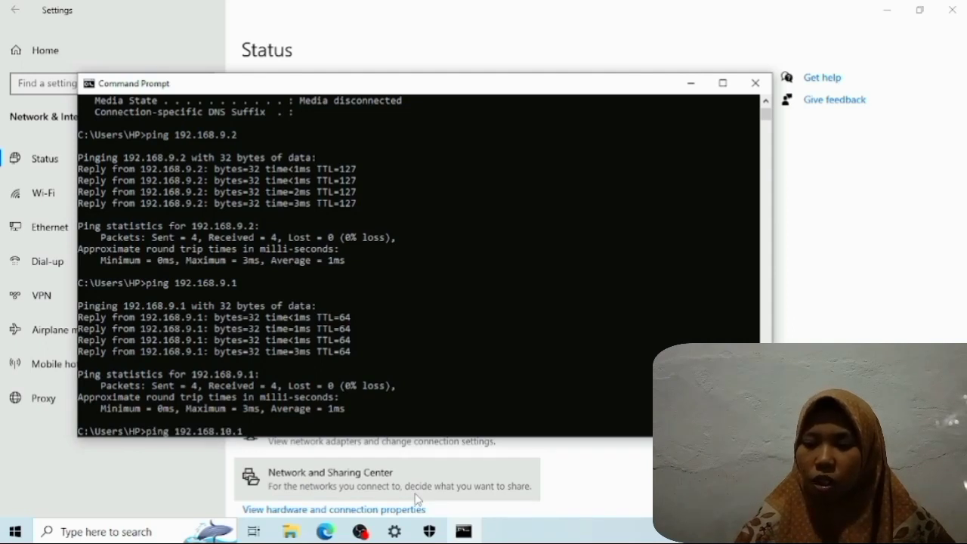
{"action": "key", "text": "Return"}
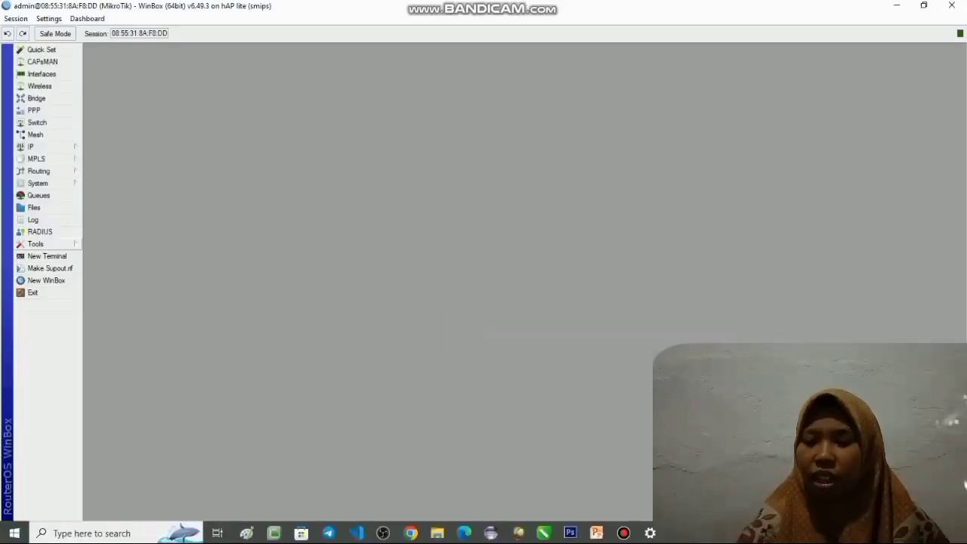
- Switch to WinBox, open a router terminal, and ping the first client at 192.168.9.2, stopping the ping after several replies
{"action": "left_click", "coordinate": [47, 256]}
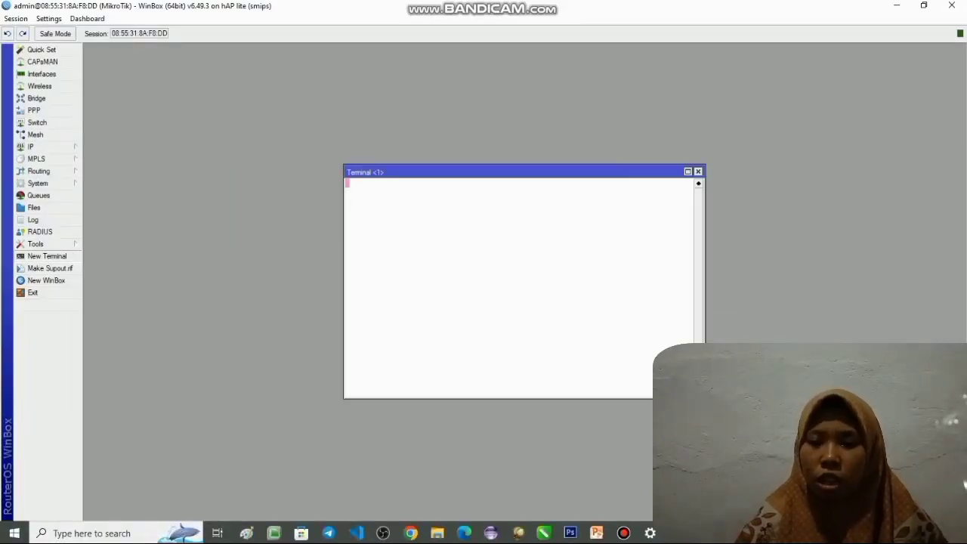
{"action": "type", "text": "ping 192.168."}
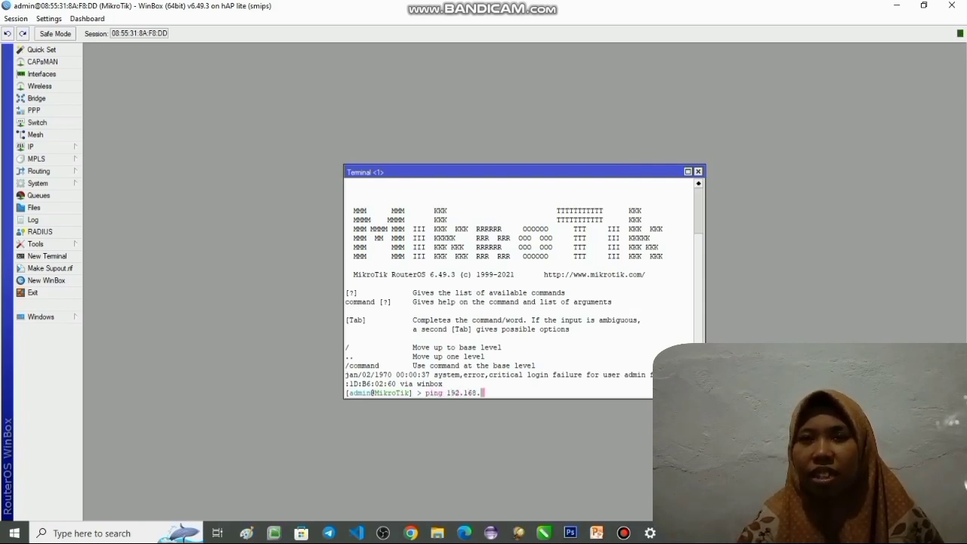
{"action": "type", "text": "9.2"}
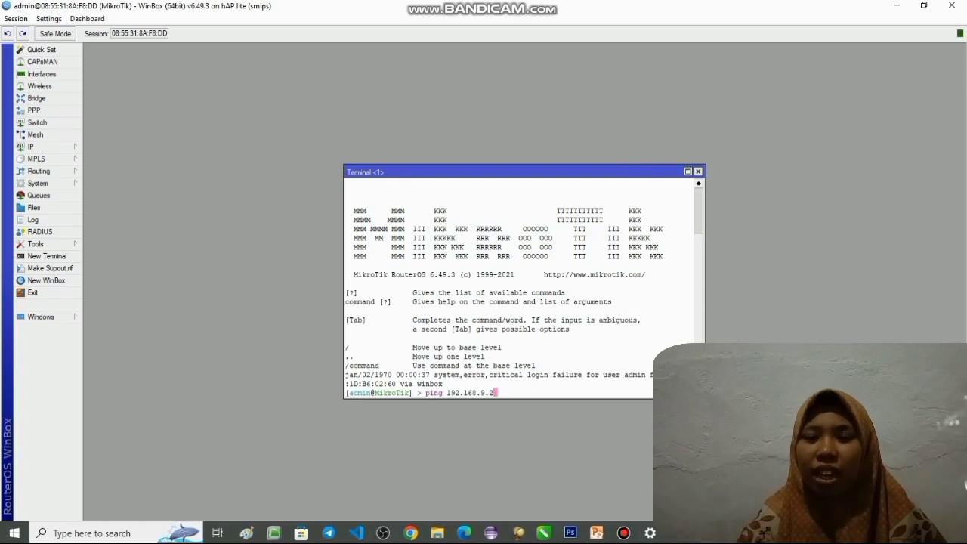
{"action": "key", "text": "Return"}
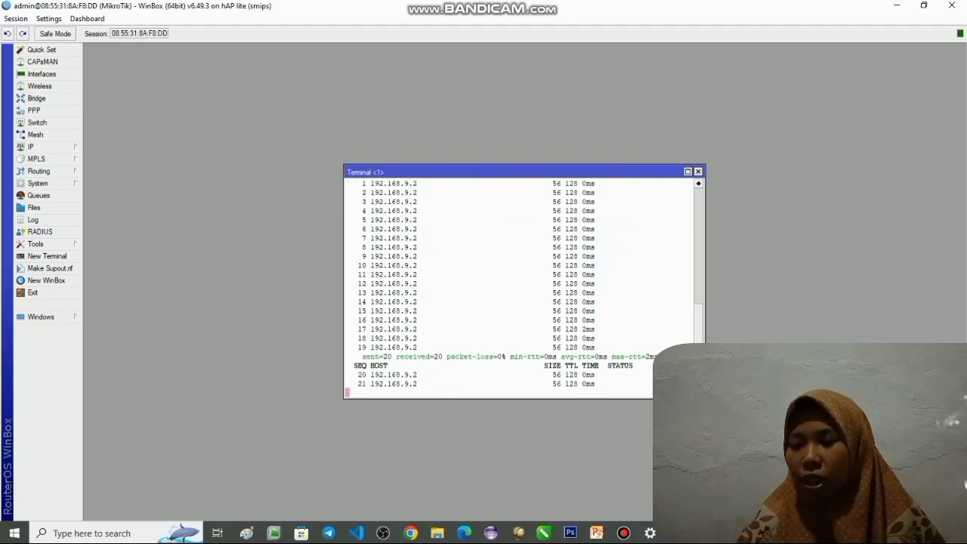
{"action": "key", "text": "ctrl+c"}
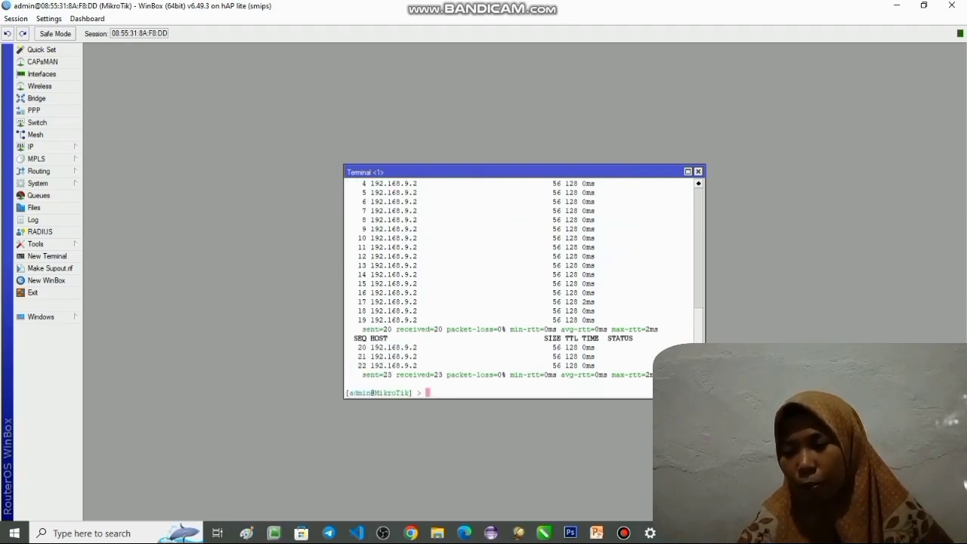
- Ping the second client at 192.168.10.2 from the router terminal and stop the ping after a few replies
{"action": "key", "text": "Up"}
{"action": "key", "text": "Left"}
{"action": "key", "text": "Left"}
{"action": "key", "text": "BackSpace"}
{"action": "type", "text": "10"}
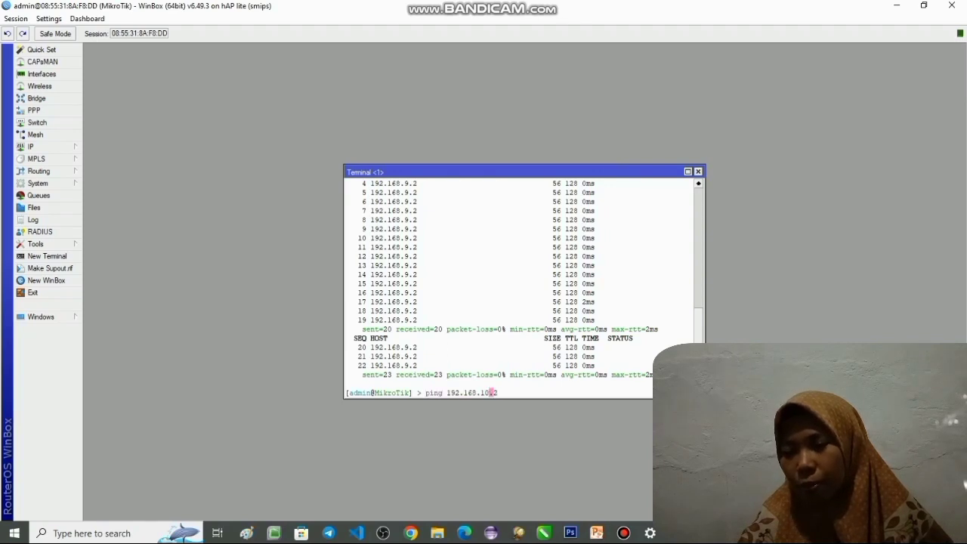
{"action": "key", "text": "Return"}
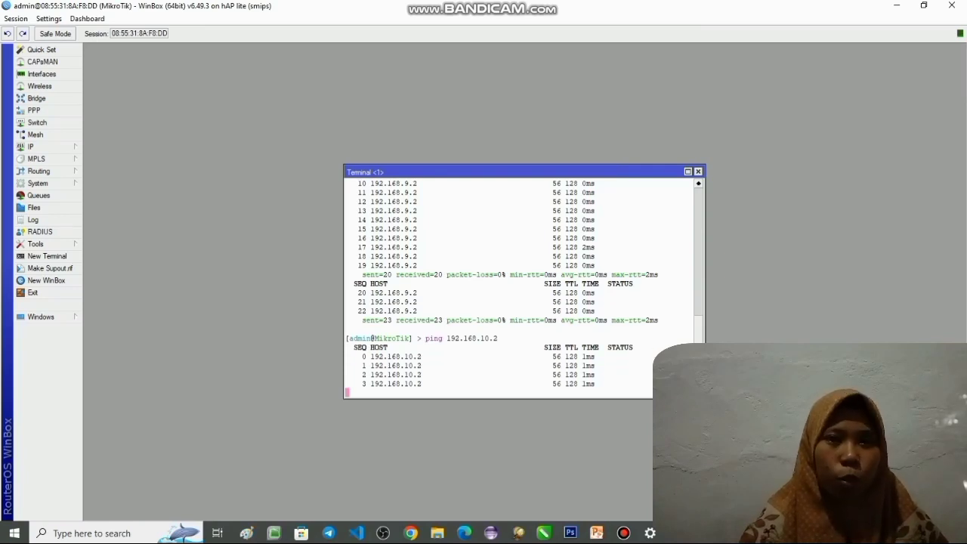
{"action": "key", "text": "ctrl+c"}
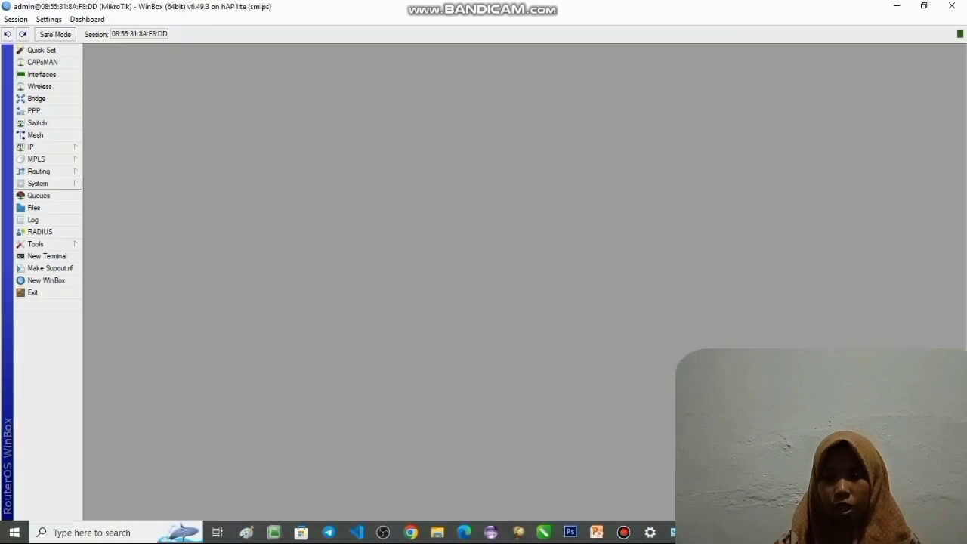
- Reset the router's configuration with Keep User Configuration and No Default Configuration enabled, and confirm the reset
{"action": "left_click", "coordinate": [38, 183]}
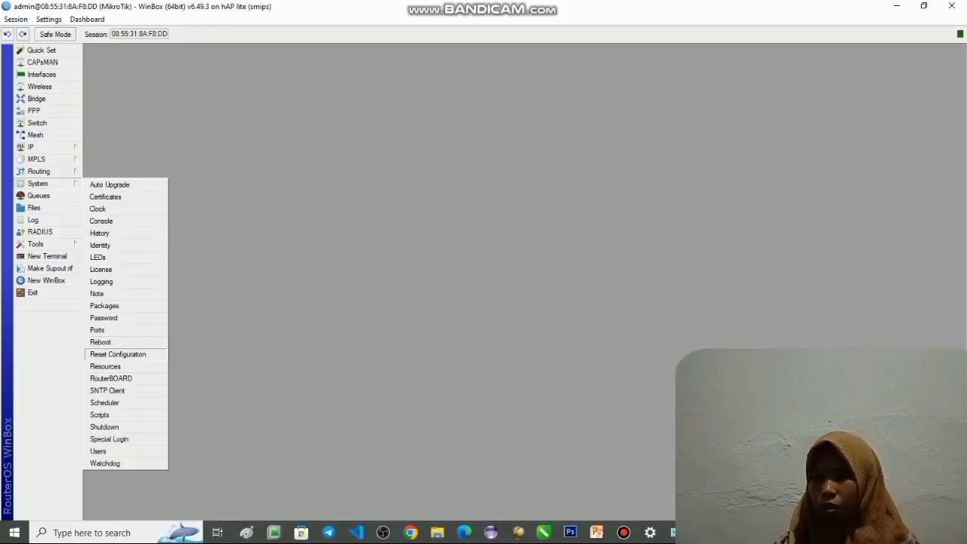
{"action": "left_click", "coordinate": [117, 354]}
{"action": "left_click", "coordinate": [469, 260]}
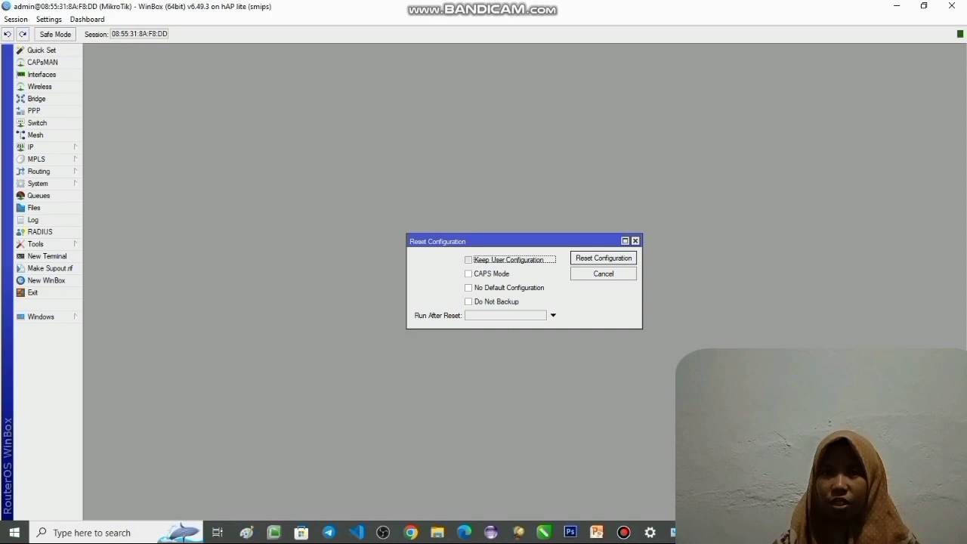
{"action": "left_click", "coordinate": [468, 288]}
{"action": "left_click", "coordinate": [604, 258]}
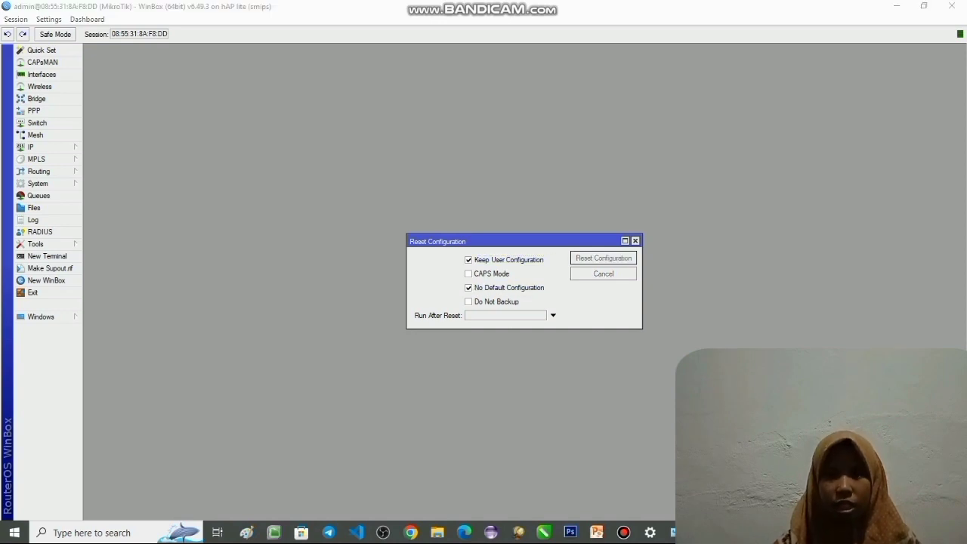
{"action": "left_click", "coordinate": [533, 277]}
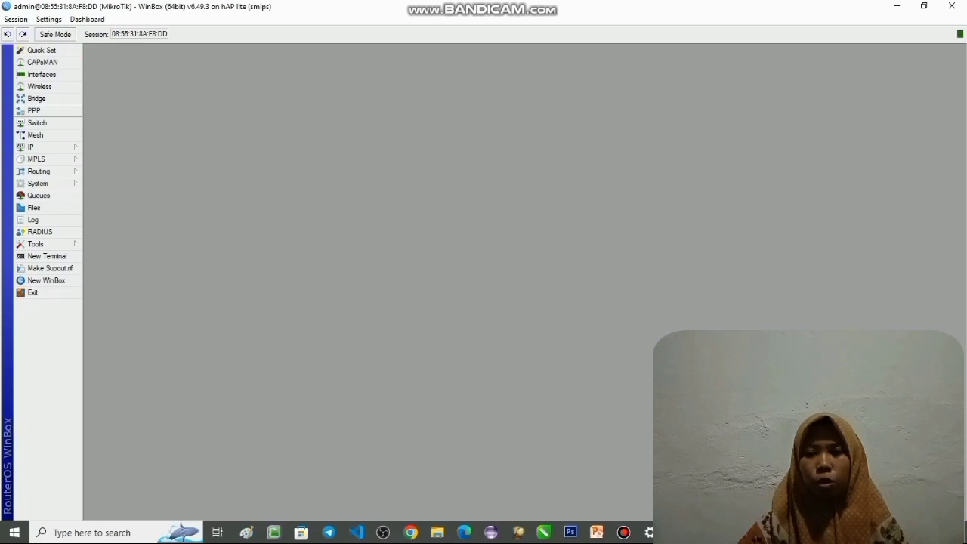
- Start a new wireless security profile named "password" with mode dynamic keys and WPA PSK and WPA2 PSK authentication
{"action": "left_click", "coordinate": [39, 86]}
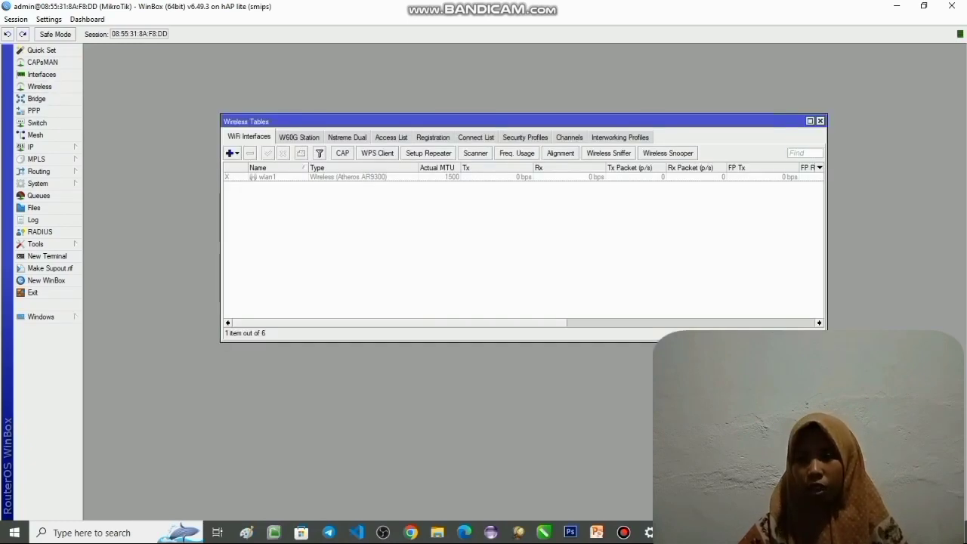
{"action": "left_click", "coordinate": [525, 137]}
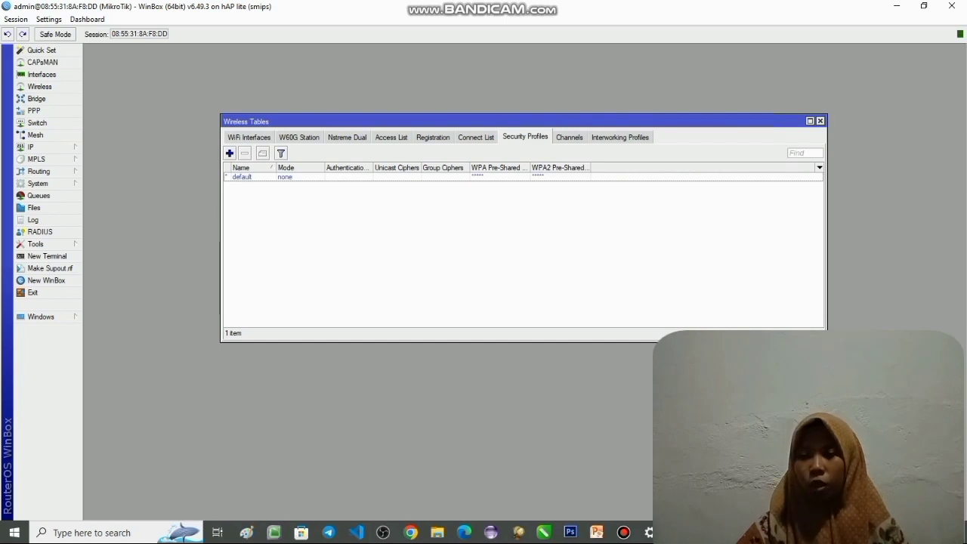
{"action": "left_click", "coordinate": [230, 153]}
{"action": "type", "text": "password"}
{"action": "left_click", "coordinate": [582, 213]}
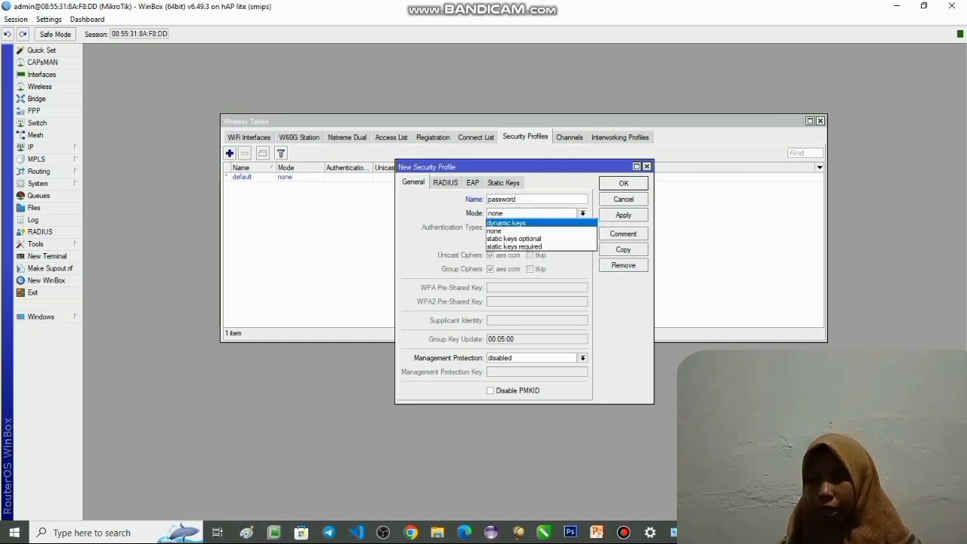
{"action": "left_click", "coordinate": [509, 223]}
{"action": "left_click", "coordinate": [490, 227]}
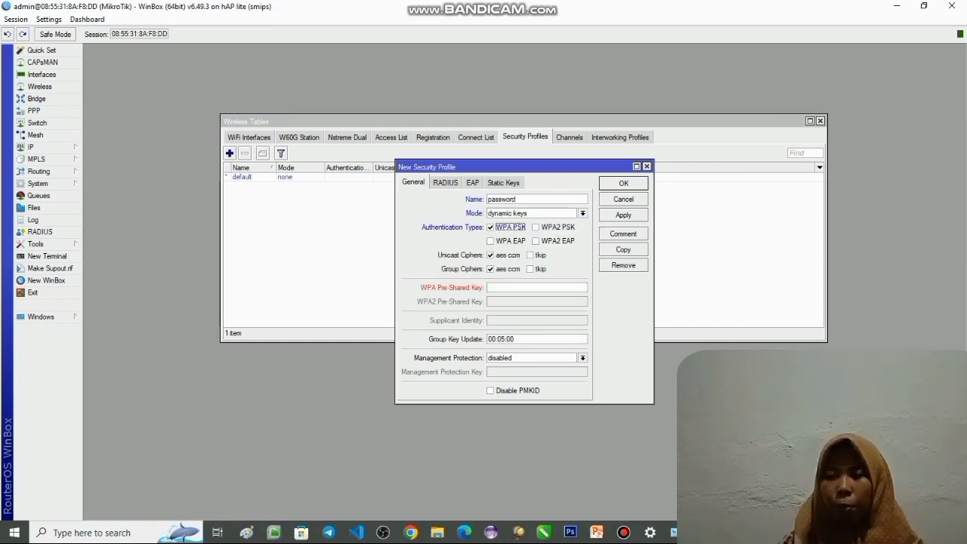
{"action": "left_click", "coordinate": [535, 228]}
- Enter the WPA and WPA2 pre-shared keys for the new security profile and apply it
{"action": "left_click", "coordinate": [490, 287]}
{"action": "type", "text": "********"}
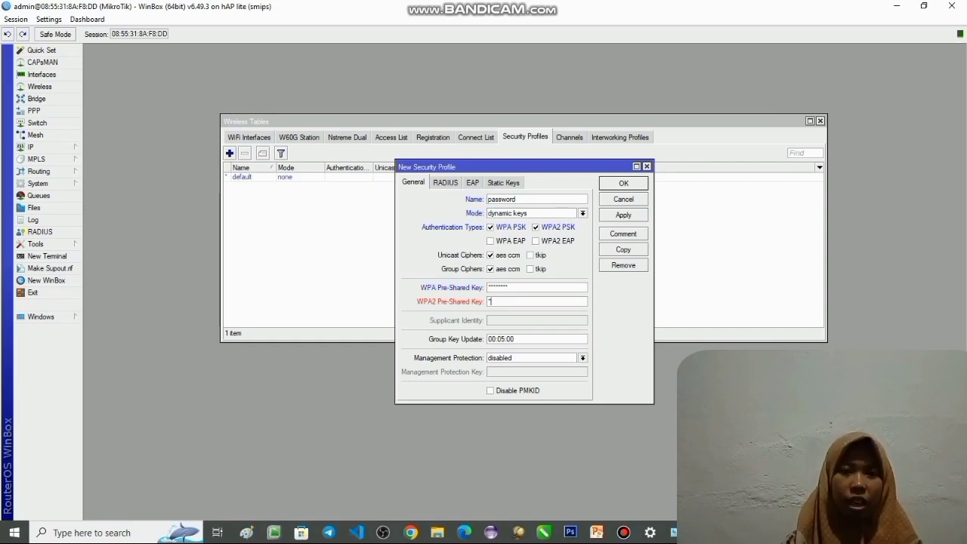
{"action": "type", "text": "********"}
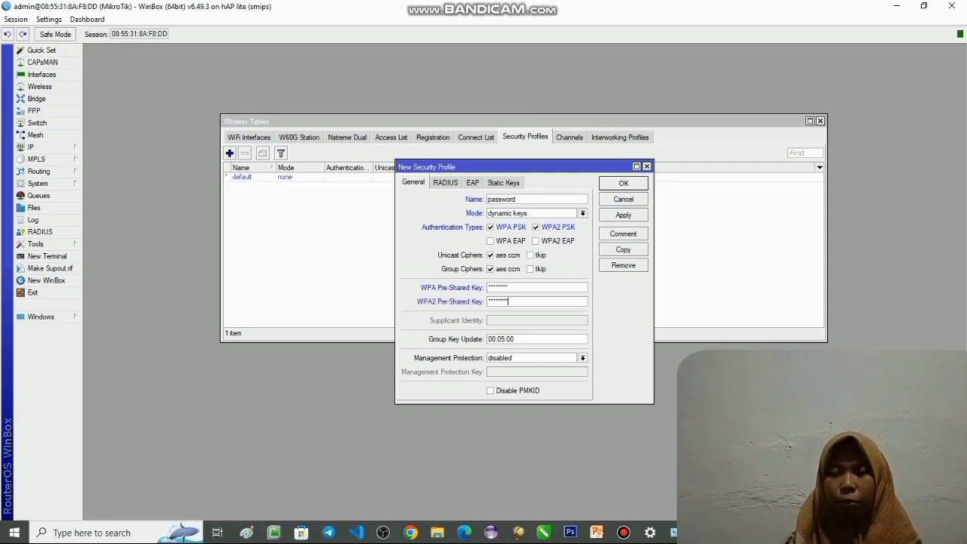
{"action": "left_click", "coordinate": [623, 215]}
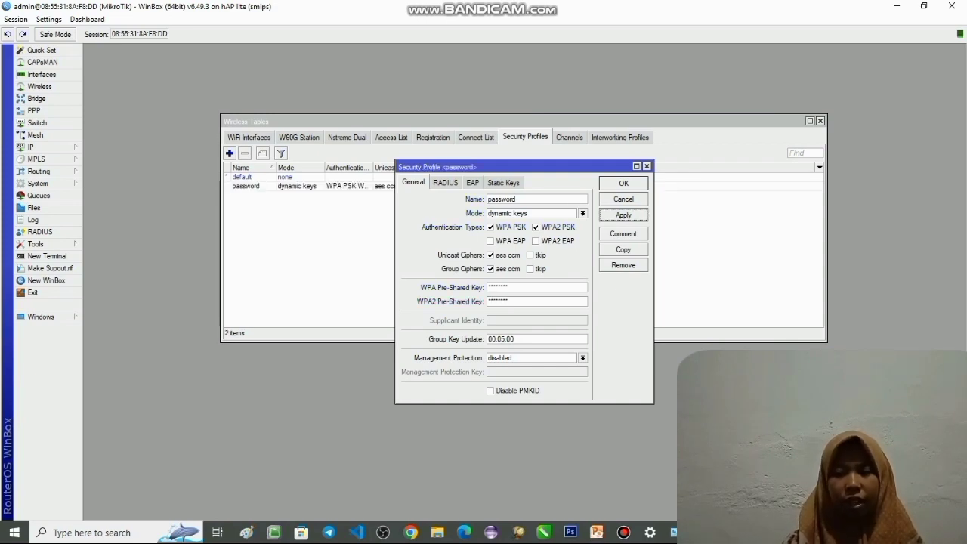
- Close the finished security profile and enable the wlan1 wireless interface
{"action": "left_click", "coordinate": [623, 184]}
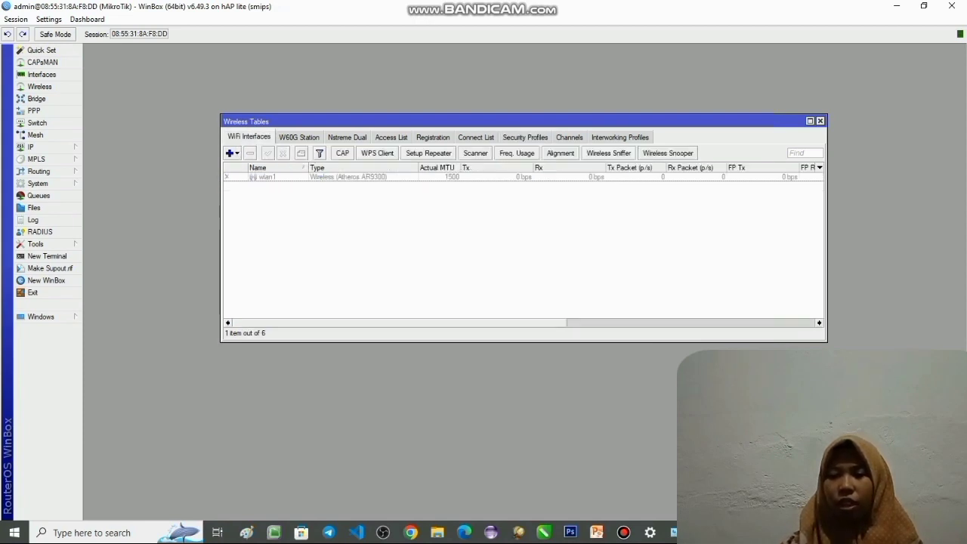
{"action": "left_click", "coordinate": [268, 177]}
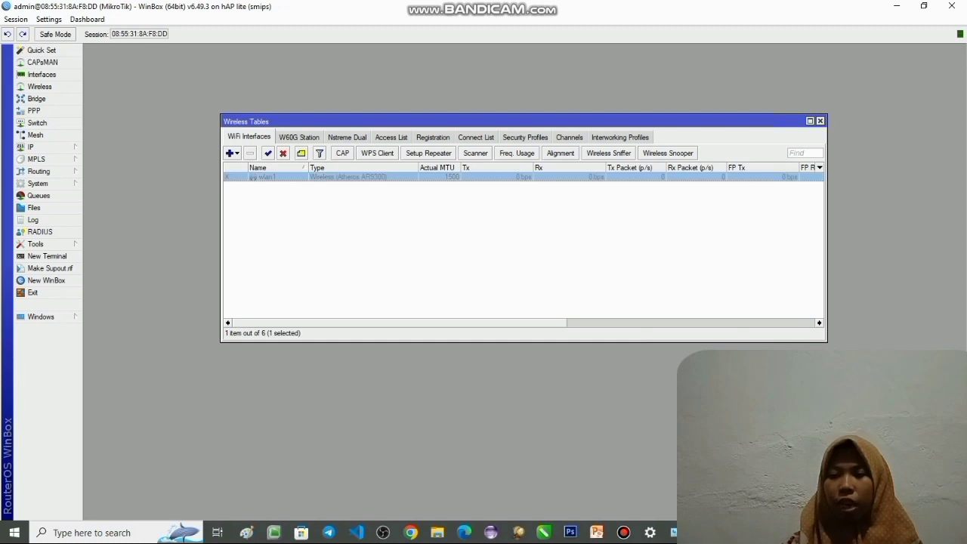
{"action": "left_click", "coordinate": [268, 153]}
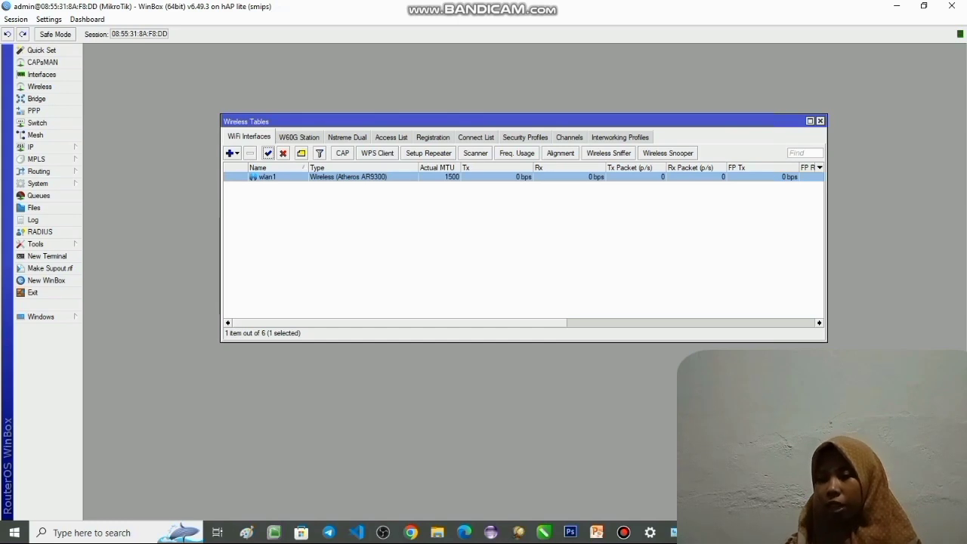
{"action": "left_click", "coordinate": [283, 154]}
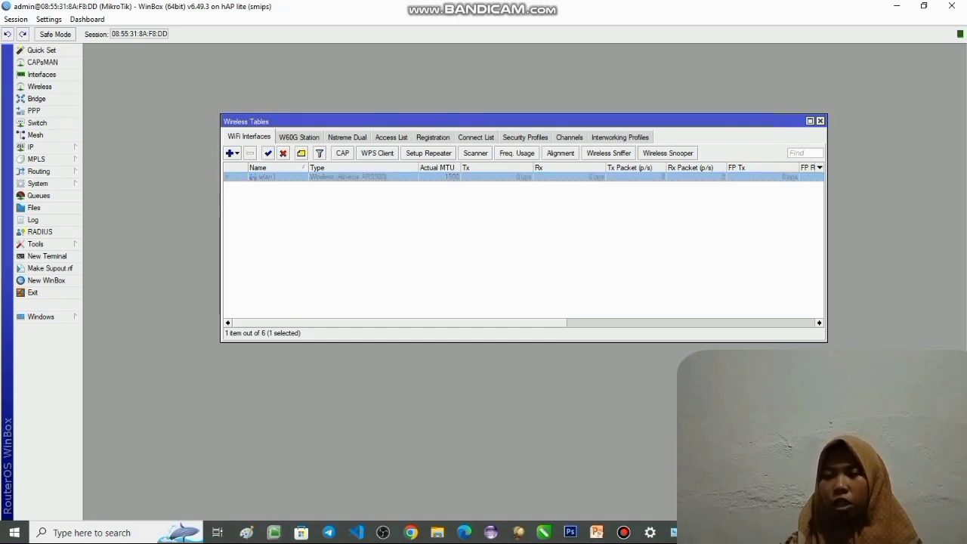
{"action": "left_click", "coordinate": [268, 153]}
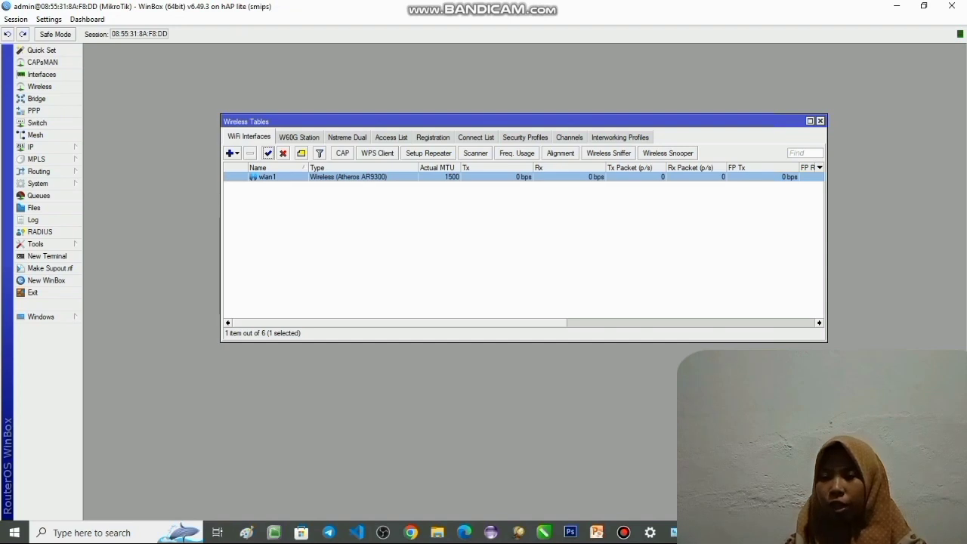
- Set wlan1 to band 2GHz-B/G/N, frequency 2462 MHz and security profile "password"
{"action": "double_click", "coordinate": [267, 177]}
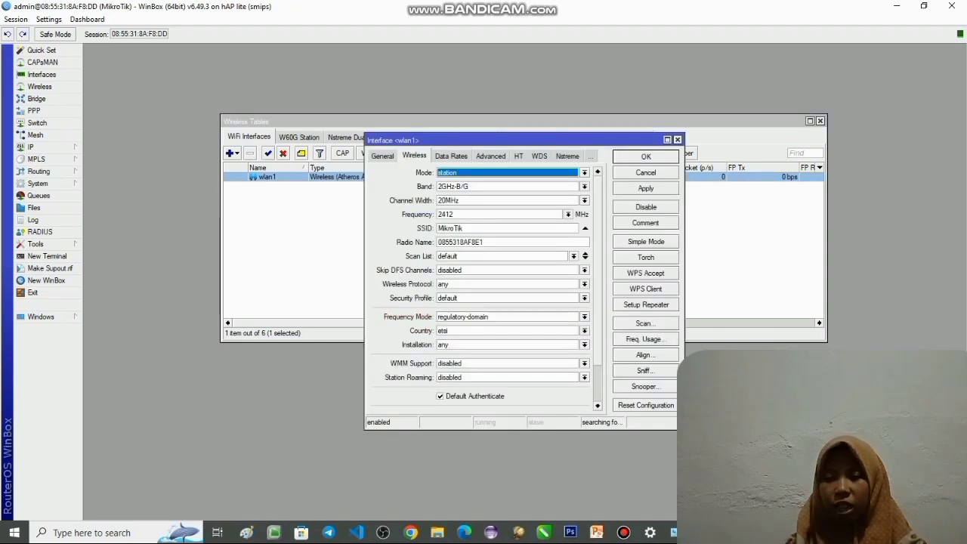
{"action": "left_click", "coordinate": [585, 187]}
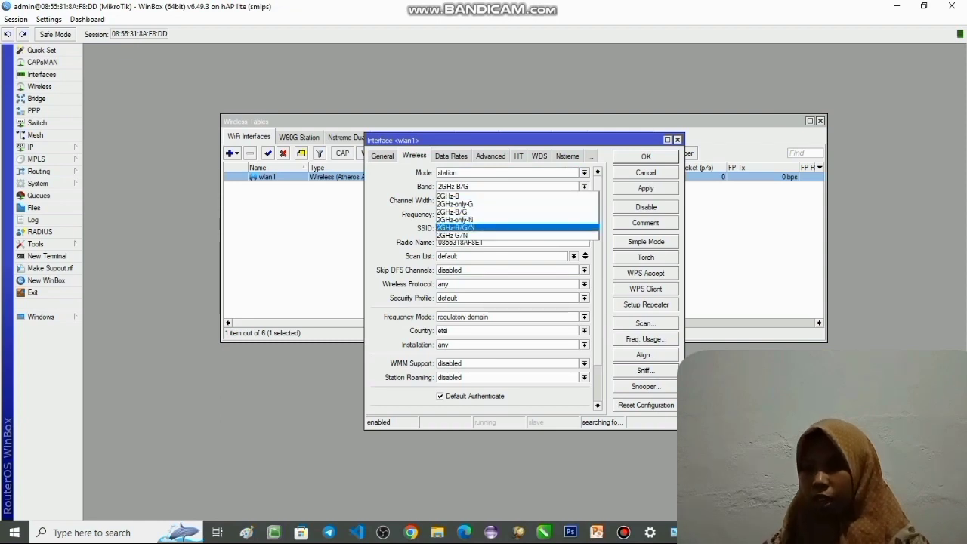
{"action": "left_click", "coordinate": [456, 227]}
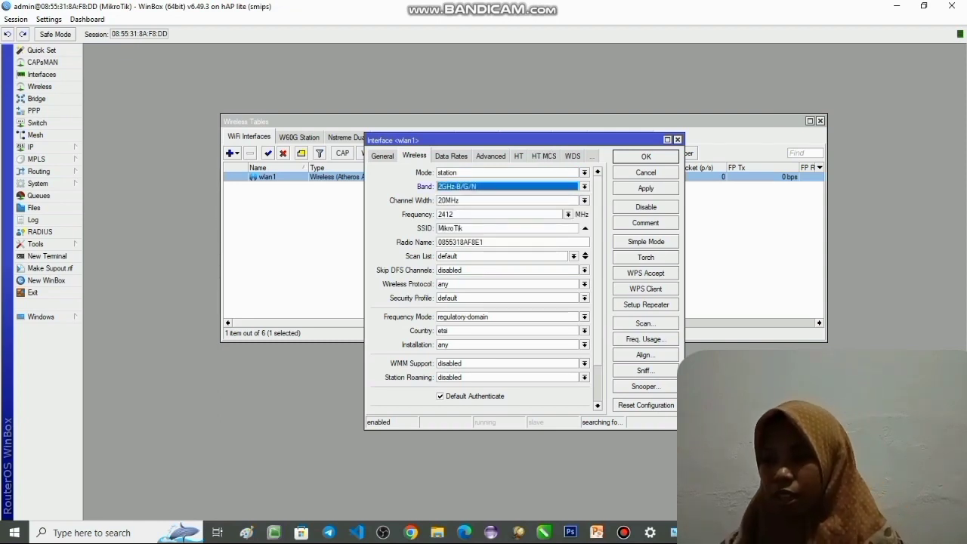
{"action": "left_click", "coordinate": [568, 215]}
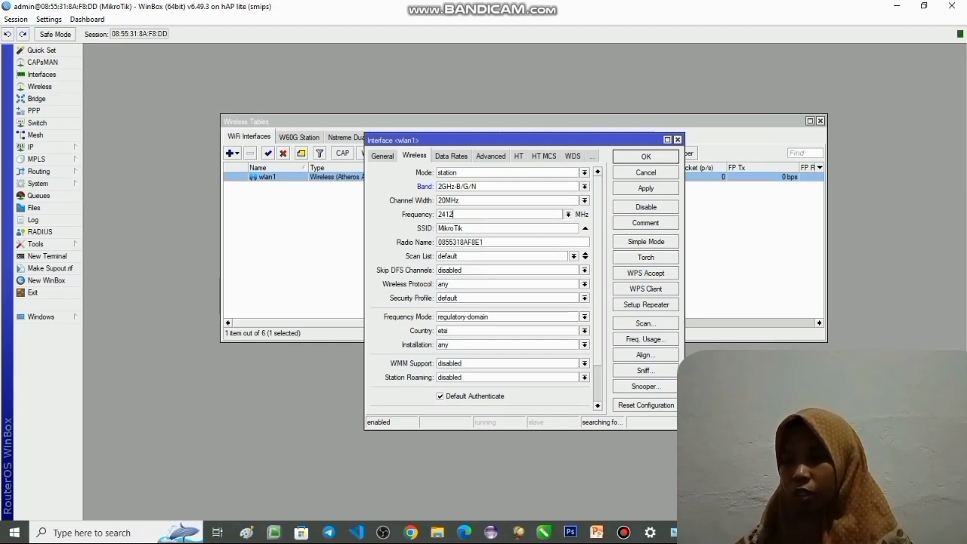
{"action": "left_click", "coordinate": [507, 302]}
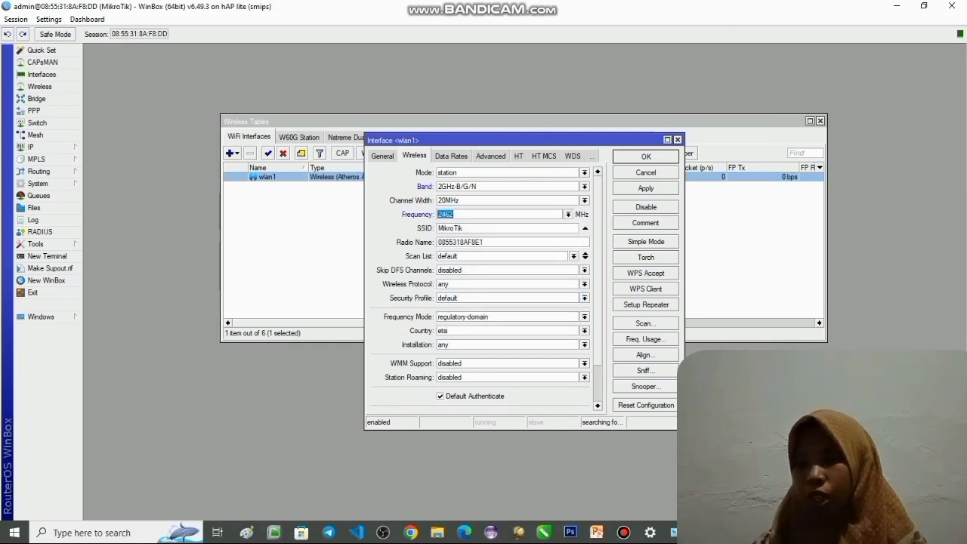
{"action": "left_click", "coordinate": [460, 256]}
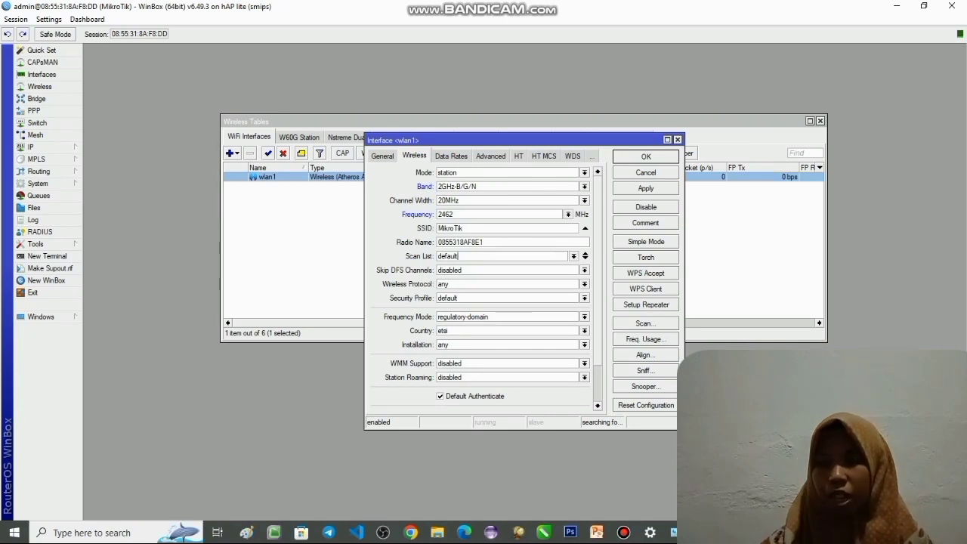
{"action": "left_click", "coordinate": [585, 298]}
{"action": "key", "text": "Down"}
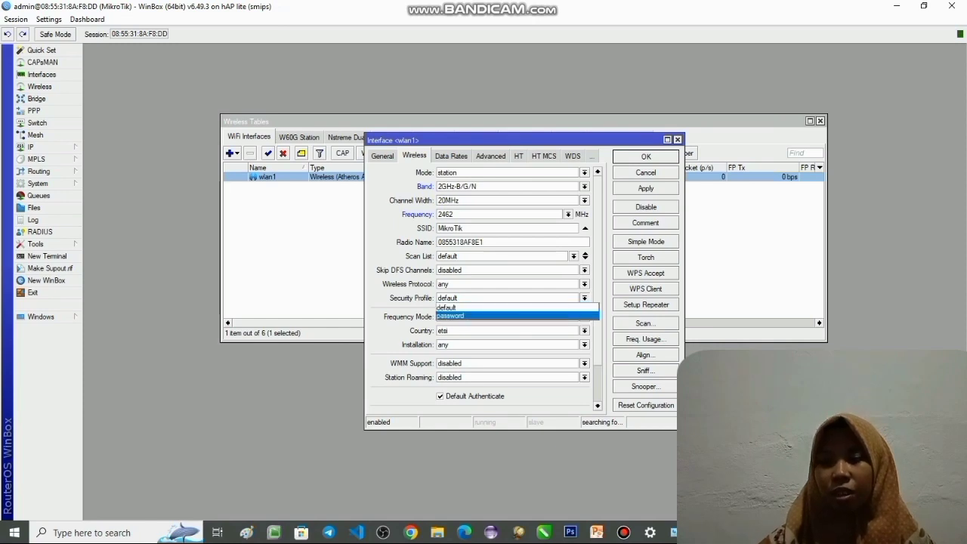
{"action": "key", "text": "Return"}
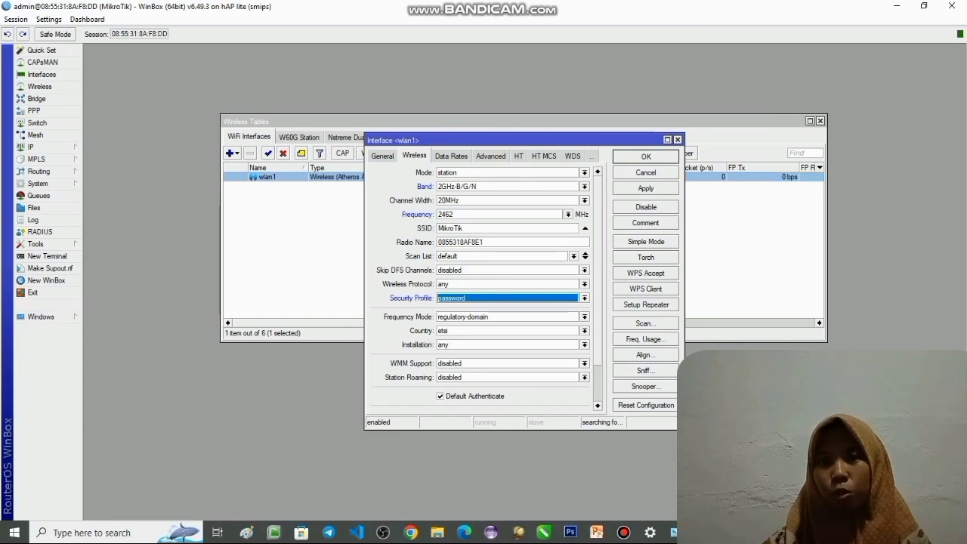
- Scan for access points with wlan1, connect to the SSID Rutinitas and apply the interface settings
{"action": "left_click", "coordinate": [645, 322]}
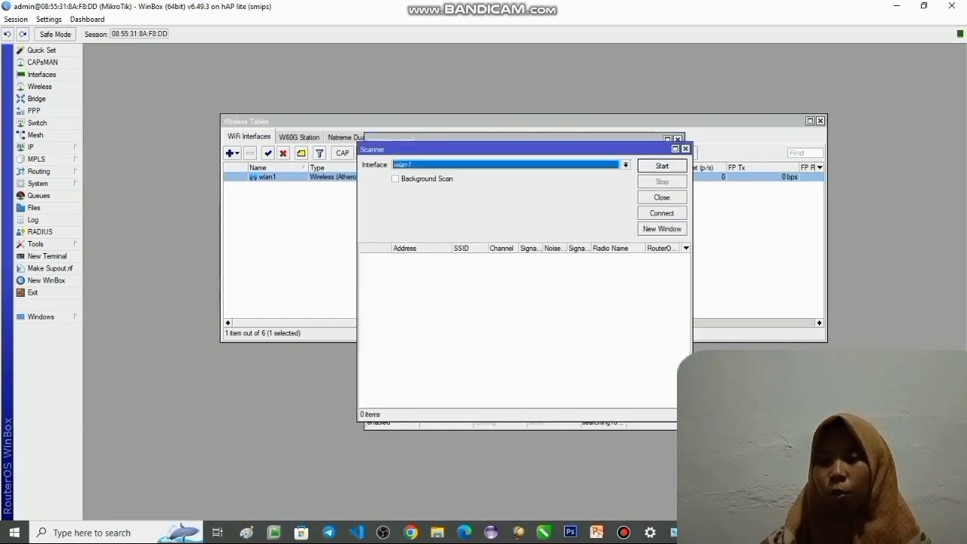
{"action": "key", "text": "Return"}
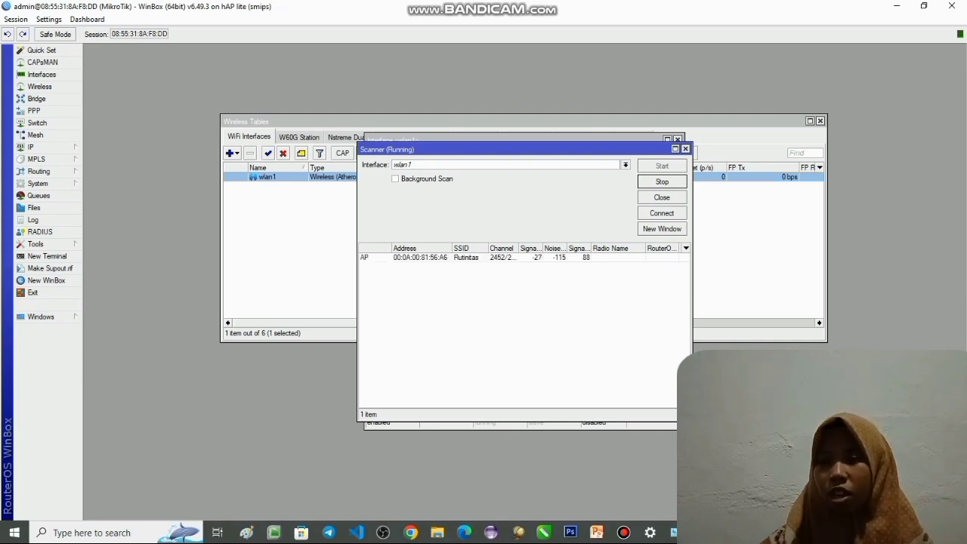
{"action": "left_click", "coordinate": [466, 258]}
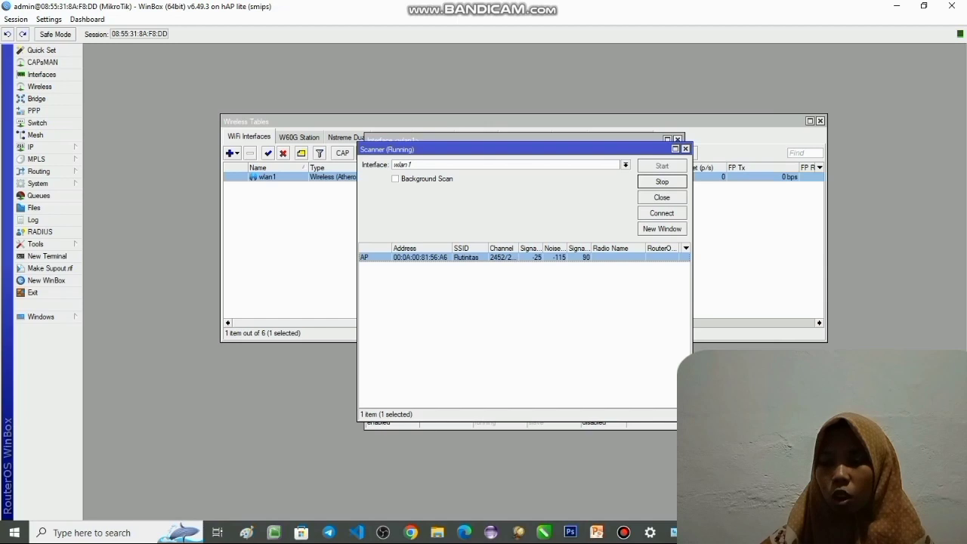
{"action": "left_click", "coordinate": [662, 213]}
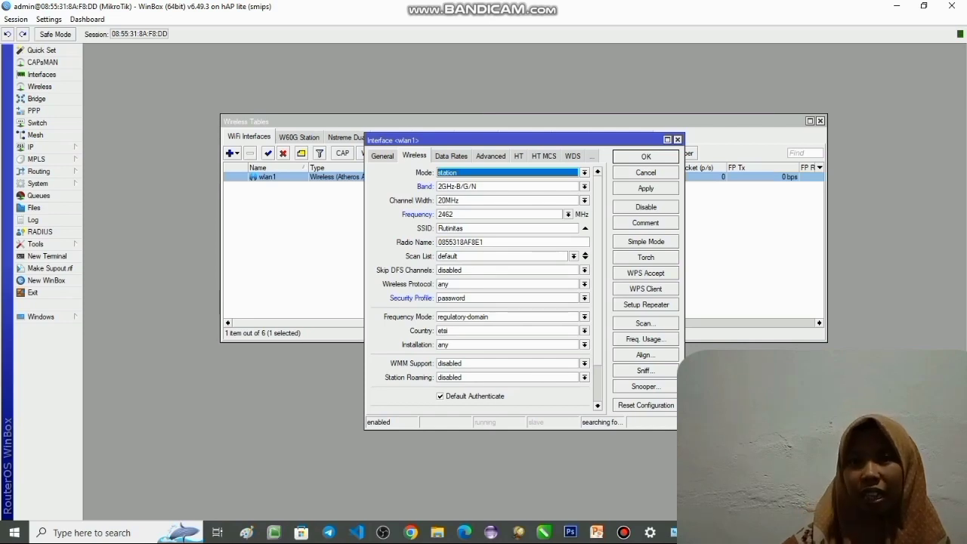
{"action": "left_click", "coordinate": [646, 188]}
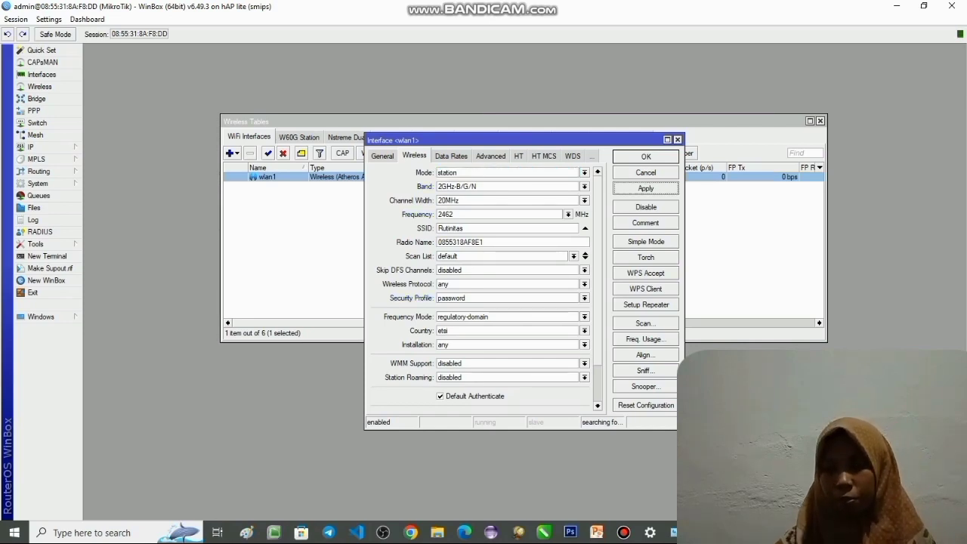
{"action": "left_click", "coordinate": [646, 156]}
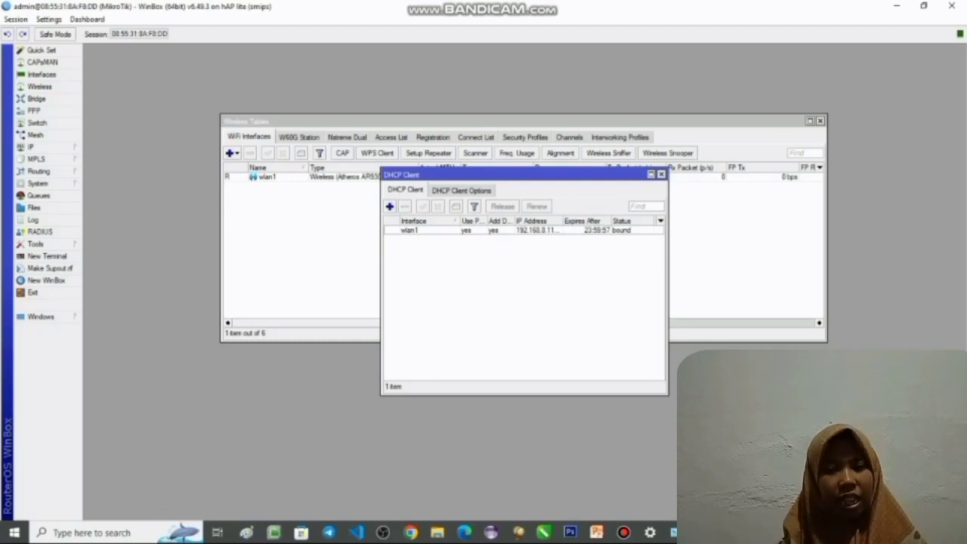
- Add the IP address 192.168.20.1/24 with network 192.168.20.0 on interface ether2
{"action": "left_click", "coordinate": [18, 147]}
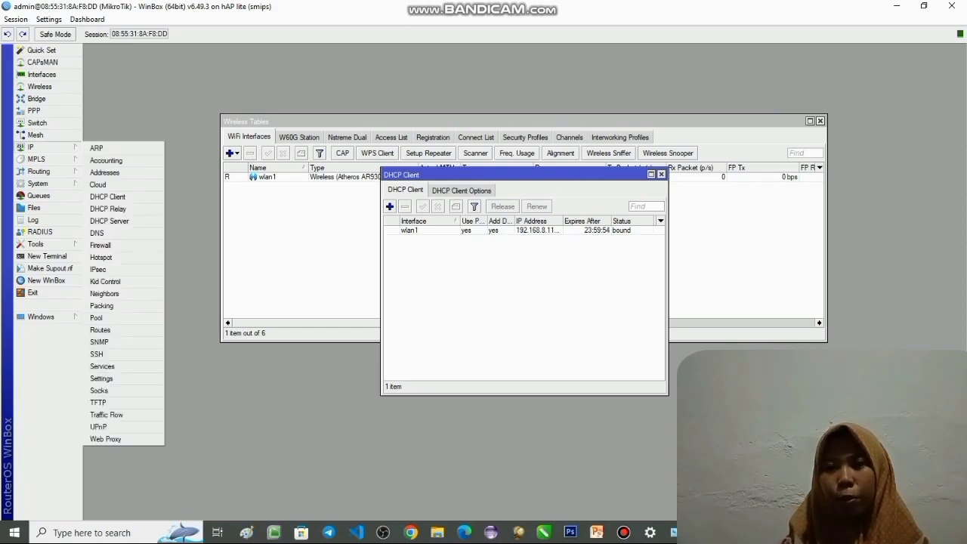
{"action": "left_click", "coordinate": [104, 172]}
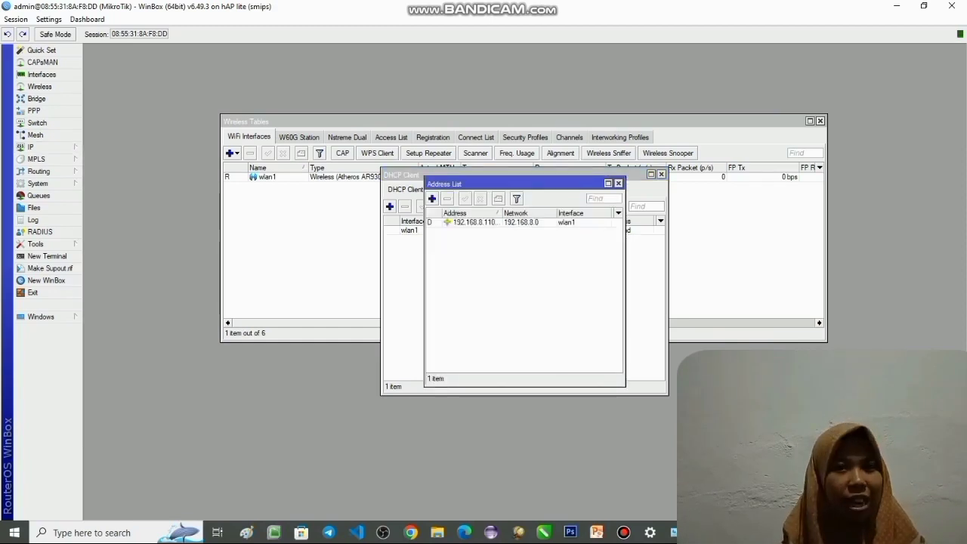
{"action": "left_click", "coordinate": [432, 199]}
{"action": "type", "text": "192"}
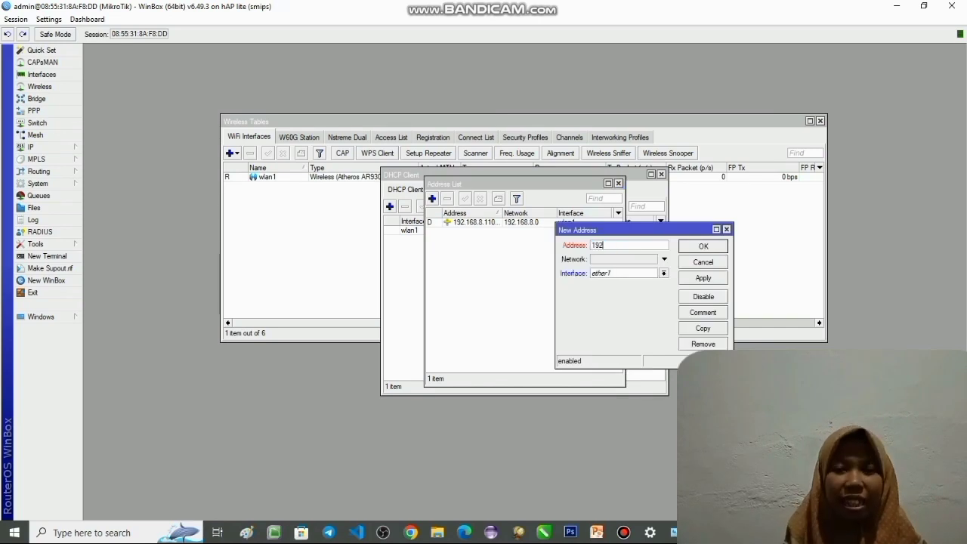
{"action": "type", "text": ".168.20.1/"}
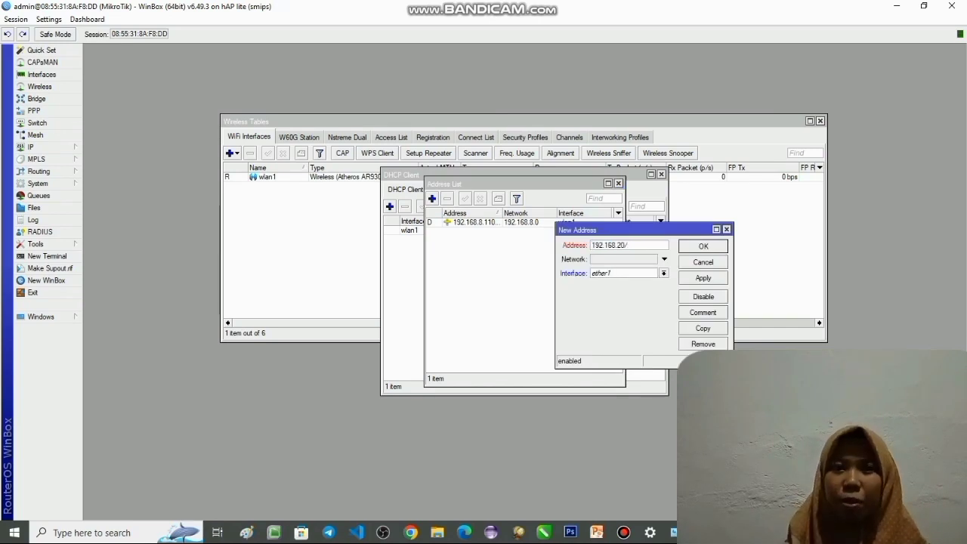
{"action": "type", "text": "24"}
{"action": "key", "text": "Tab"}
{"action": "type", "text": "1"}
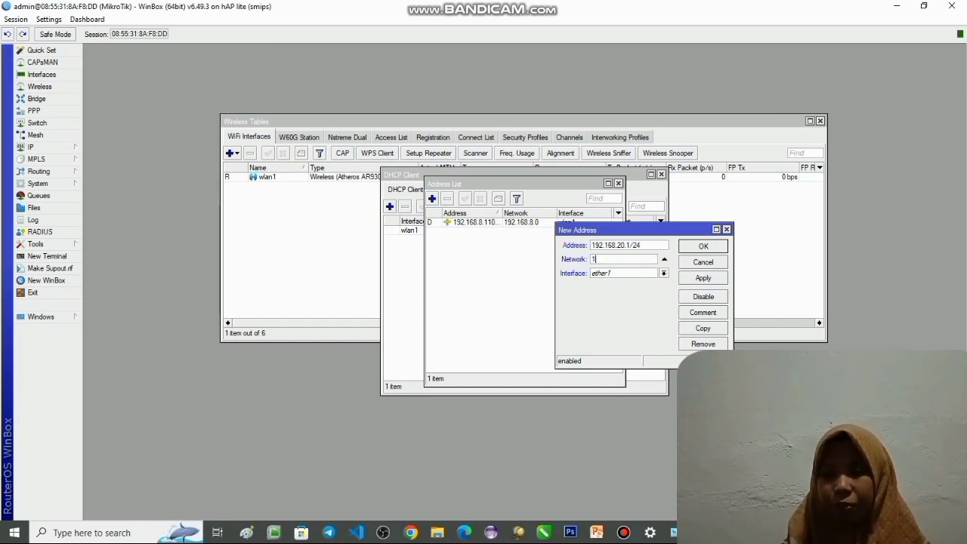
{"action": "type", "text": "92.168.20."}
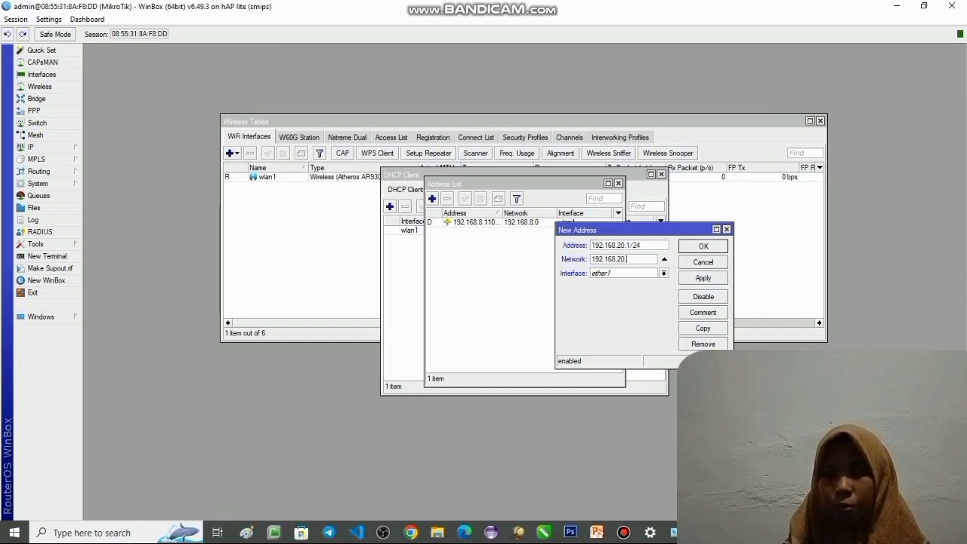
{"action": "type", "text": "0"}
{"action": "left_click", "coordinate": [664, 274]}
{"action": "left_click", "coordinate": [624, 291]}
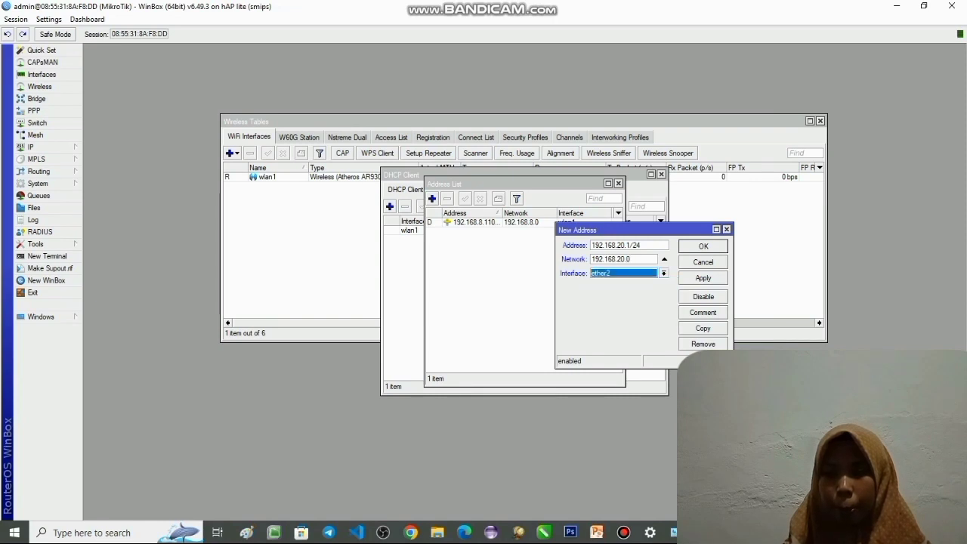
{"action": "left_click", "coordinate": [703, 278]}
{"action": "left_click", "coordinate": [703, 245]}
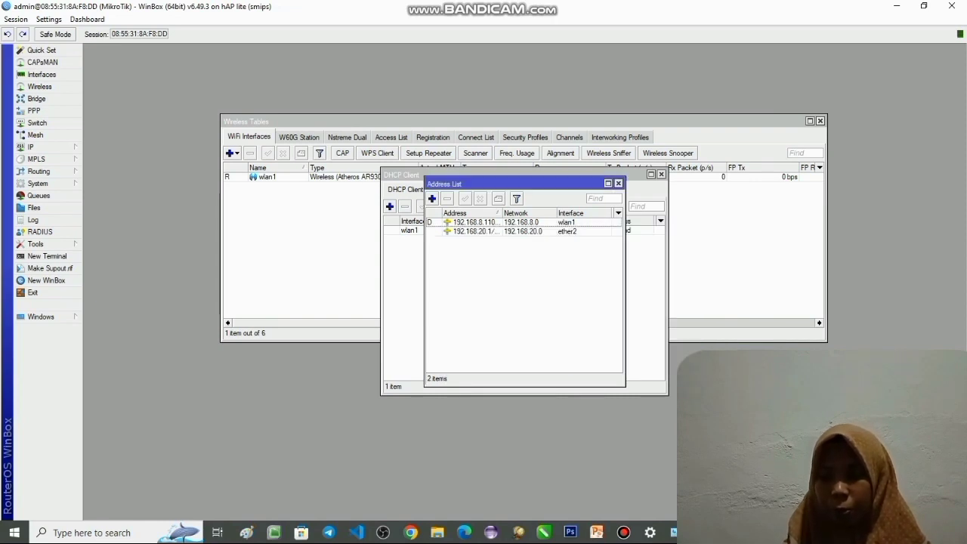
- Add the IP address 192.168.21.1/24 with network 192.168.21.0 on interface ether3
{"action": "left_click", "coordinate": [432, 199]}
{"action": "type", "text": "192.16"}
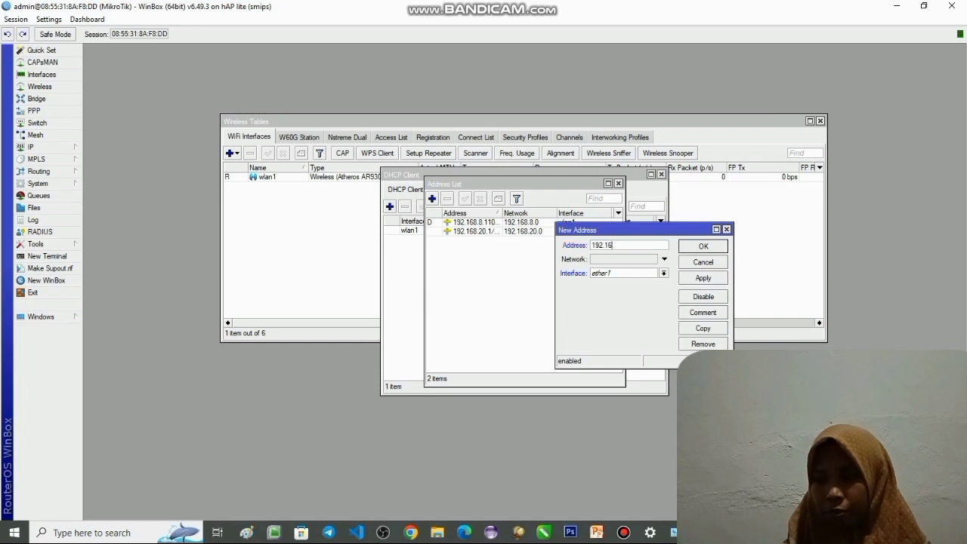
{"action": "type", "text": "8.2"}
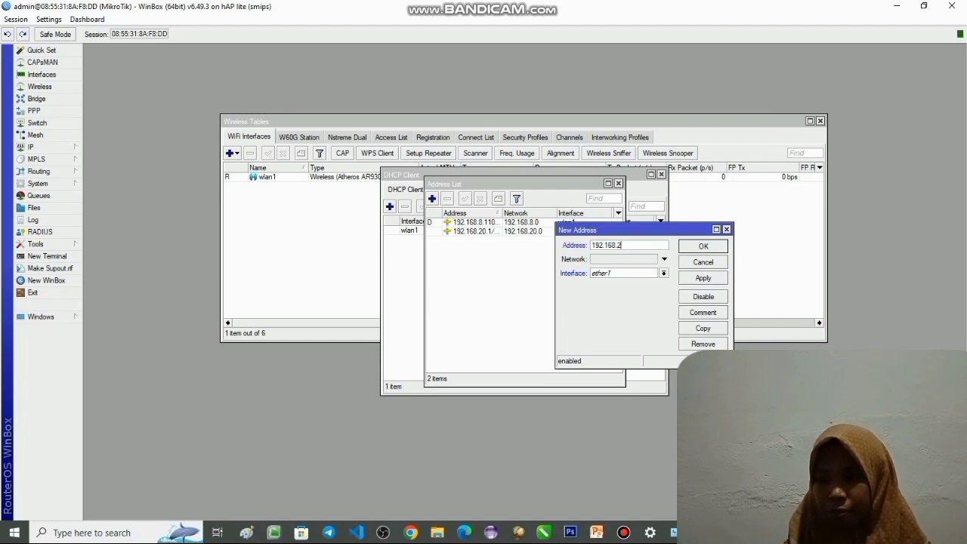
{"action": "type", "text": "1."}
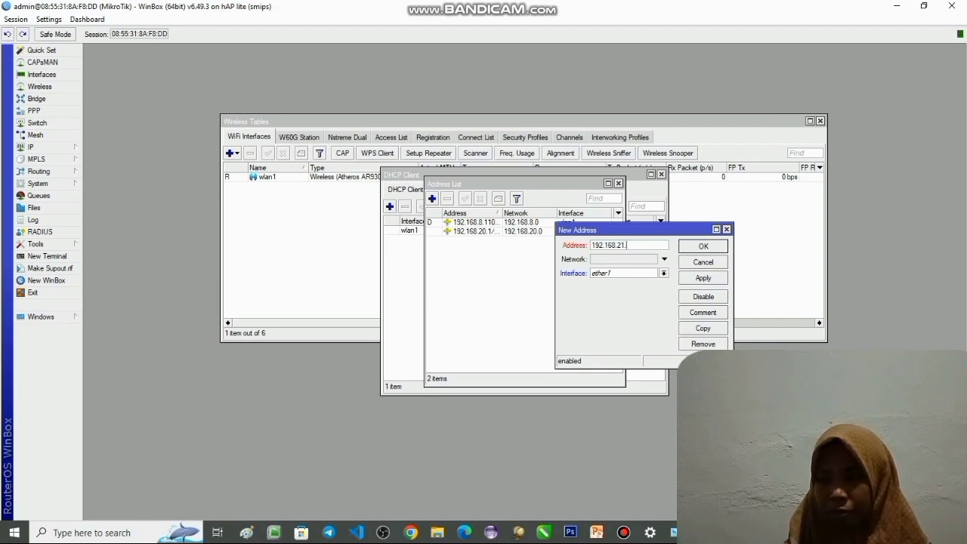
{"action": "type", "text": "1/24"}
{"action": "key", "text": "Tab"}
{"action": "type", "text": "192.168."}
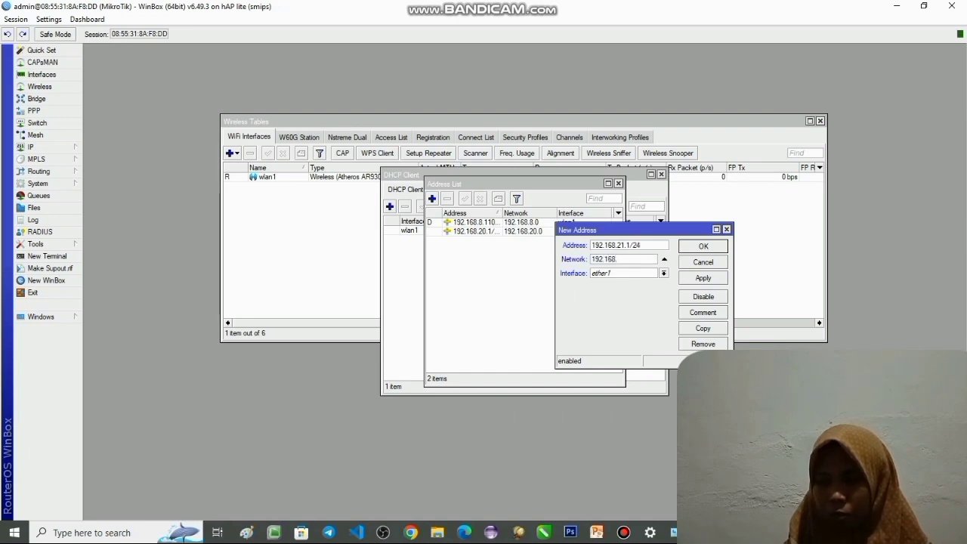
{"action": "type", "text": "21.0"}
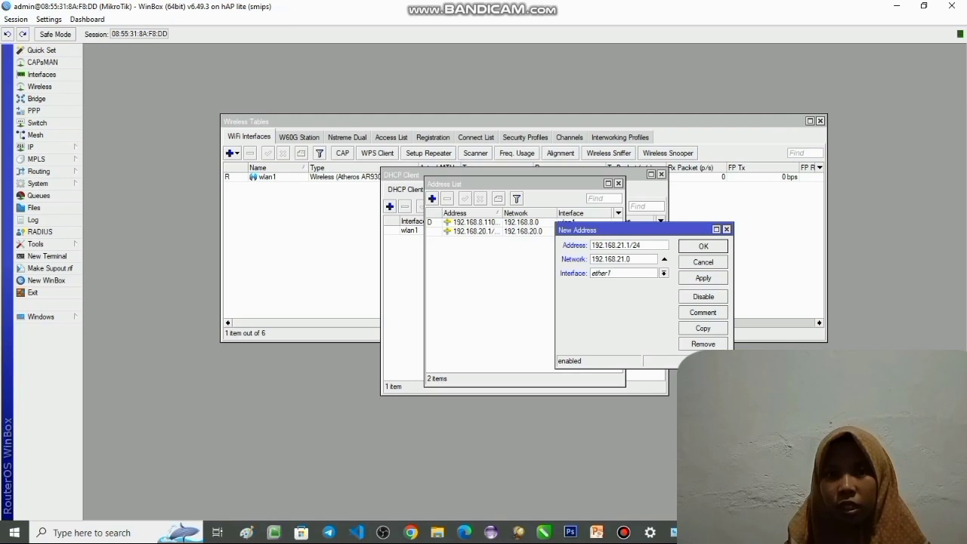
{"action": "left_click", "coordinate": [664, 274]}
{"action": "left_click", "coordinate": [624, 298]}
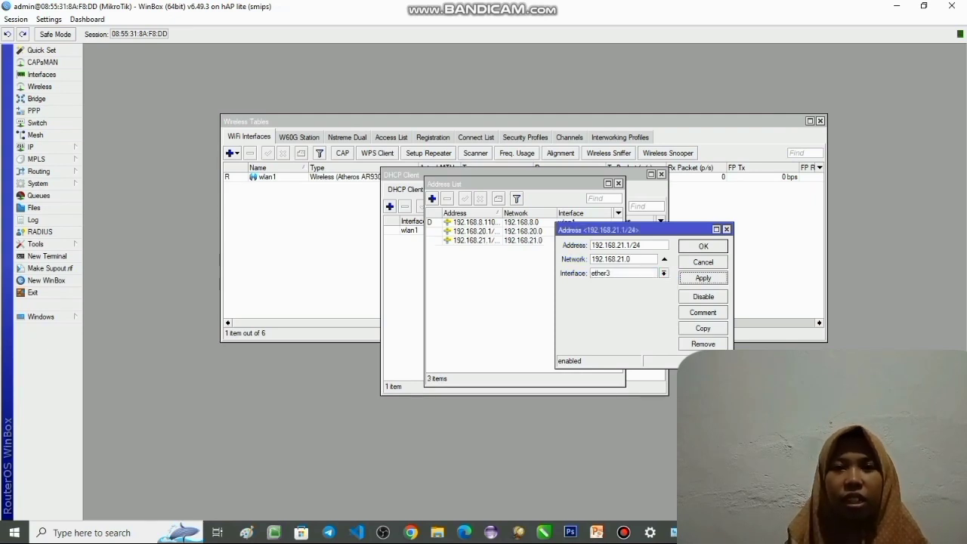
{"action": "left_click", "coordinate": [702, 246]}
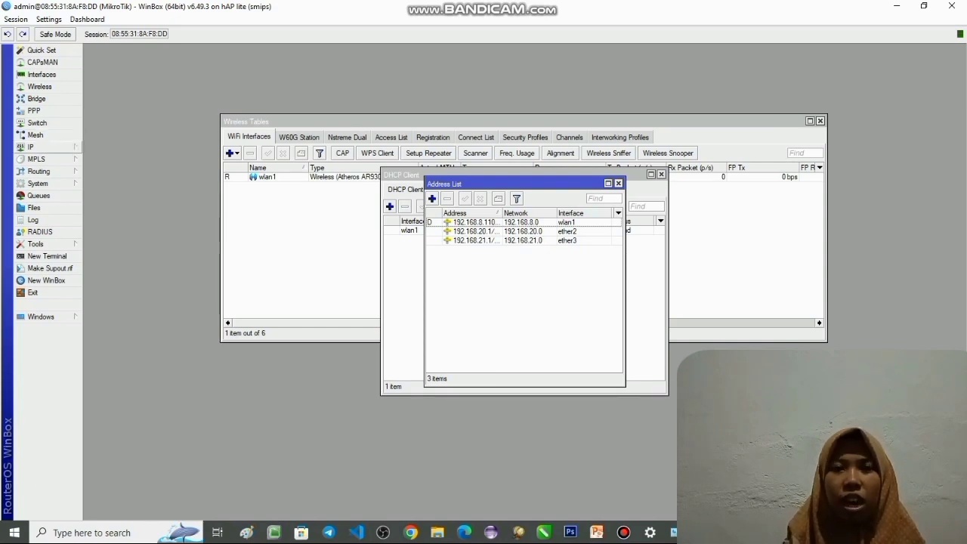
- Run the DHCP server setup on ether2, accepting address space 192.168.20.0/24, gateway 192.168.20.1 and the proposed address pool
{"action": "left_click", "coordinate": [34, 146]}
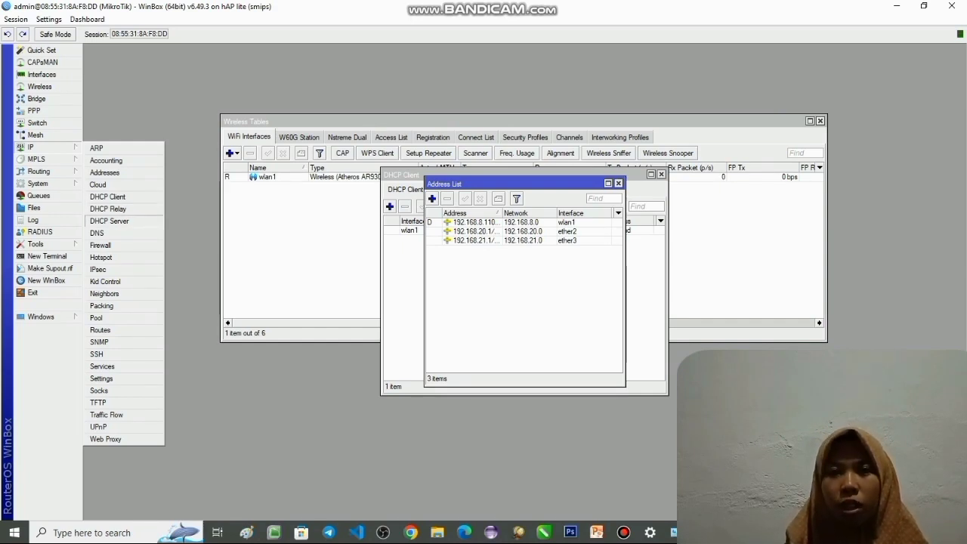
{"action": "left_click", "coordinate": [109, 220]}
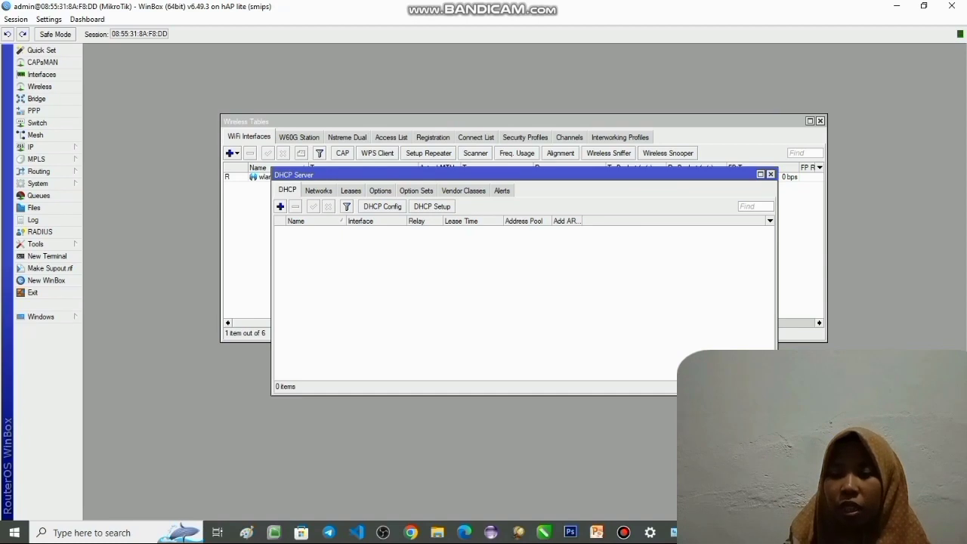
{"action": "left_click", "coordinate": [432, 206]}
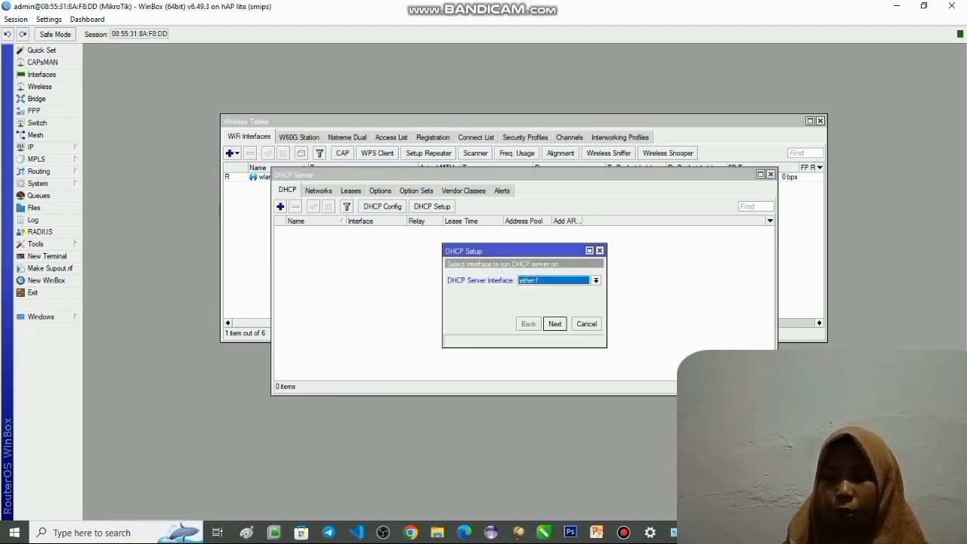
{"action": "left_click", "coordinate": [596, 280]}
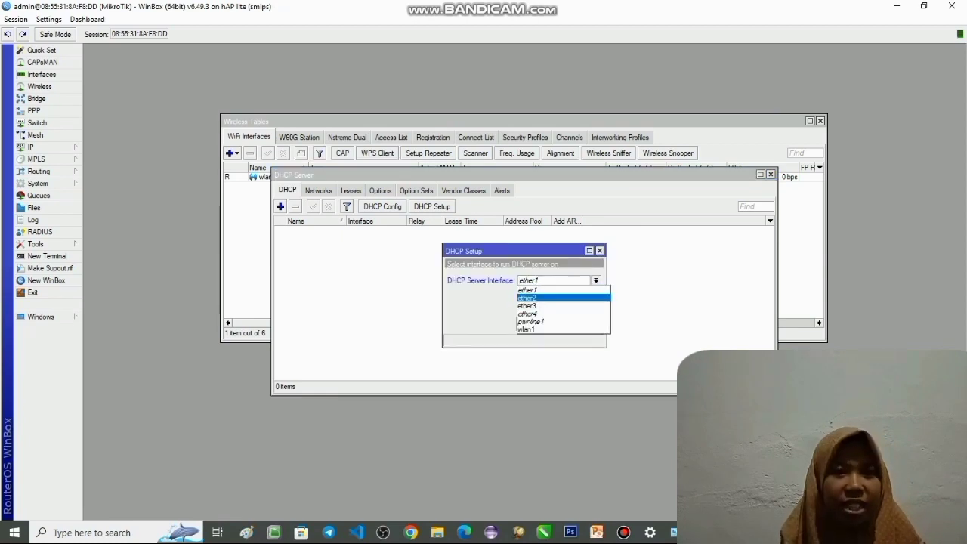
{"action": "left_click", "coordinate": [551, 297]}
{"action": "left_click", "coordinate": [554, 324]}
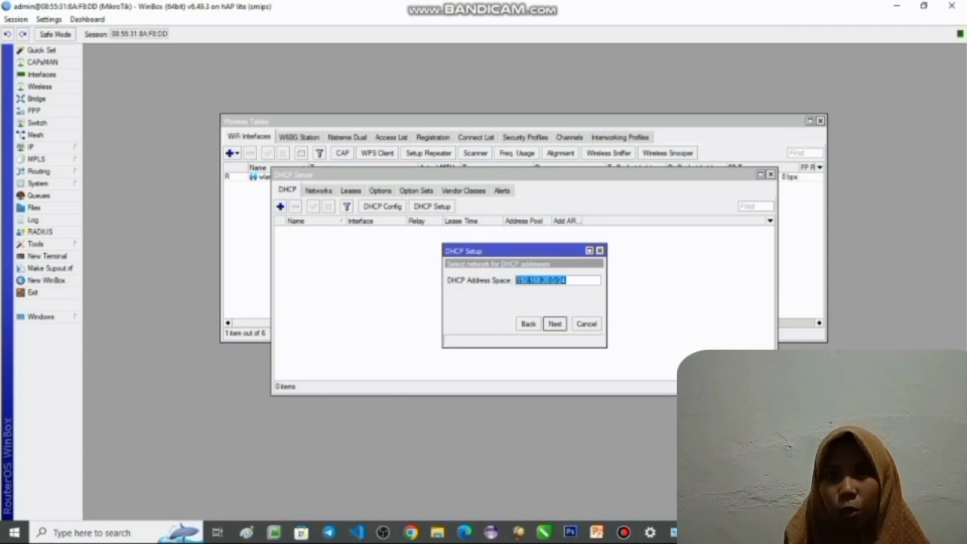
{"action": "left_click", "coordinate": [554, 324]}
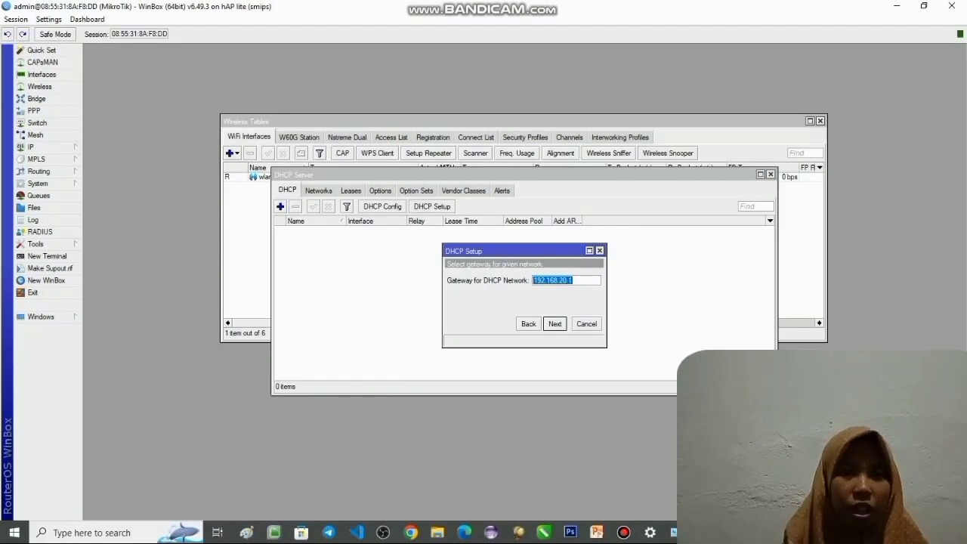
{"action": "left_click", "coordinate": [554, 323]}
{"action": "left_click", "coordinate": [554, 323]}
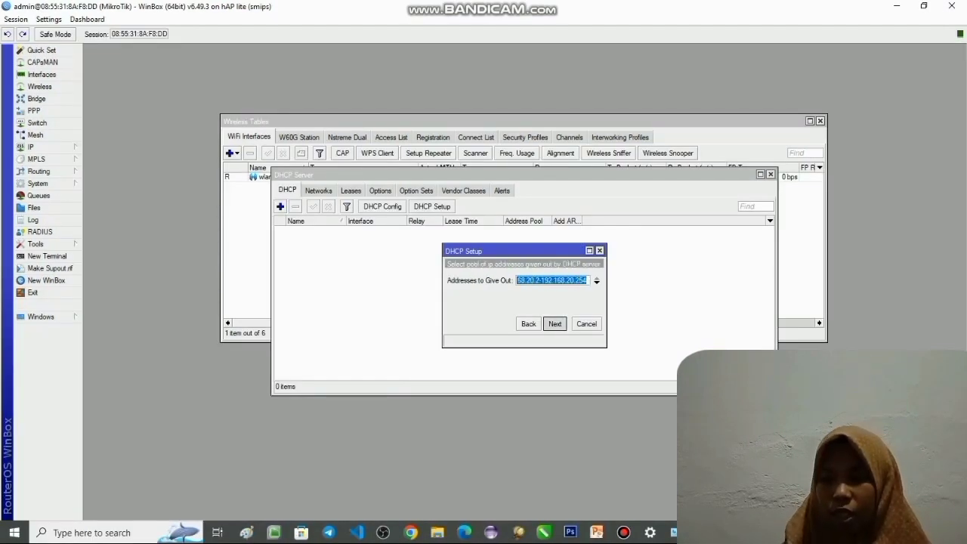
- Add 8.8.8.8 as the second DNS server and complete the DHCP setup for ether2
{"action": "left_click", "coordinate": [597, 282]}
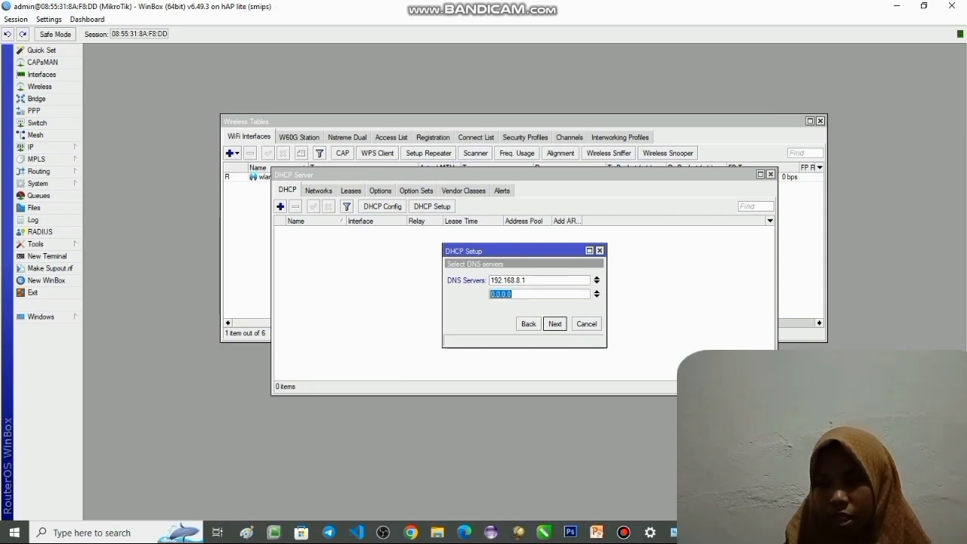
{"action": "type", "text": "8.8.8.8"}
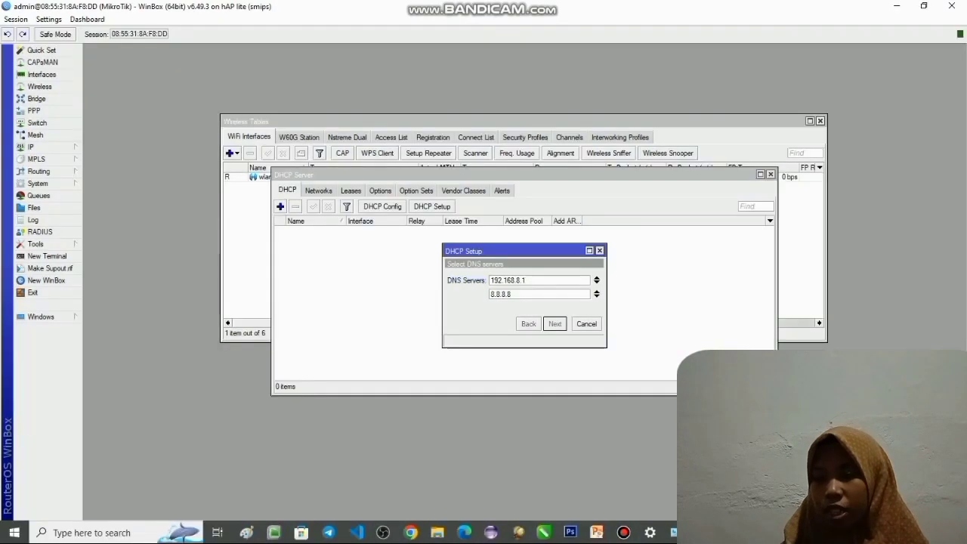
{"action": "key", "text": "Return"}
{"action": "key", "text": "Return"}
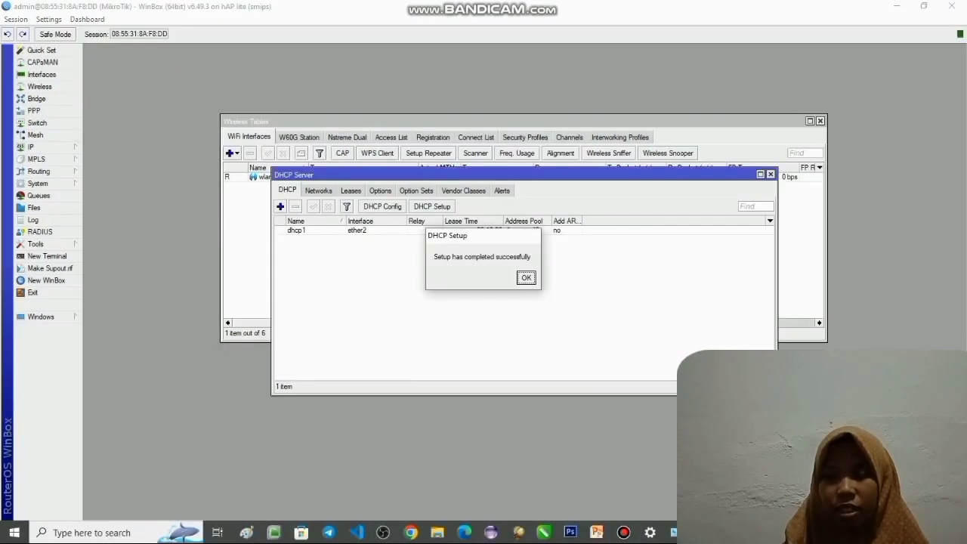
{"action": "left_click", "coordinate": [527, 278]}
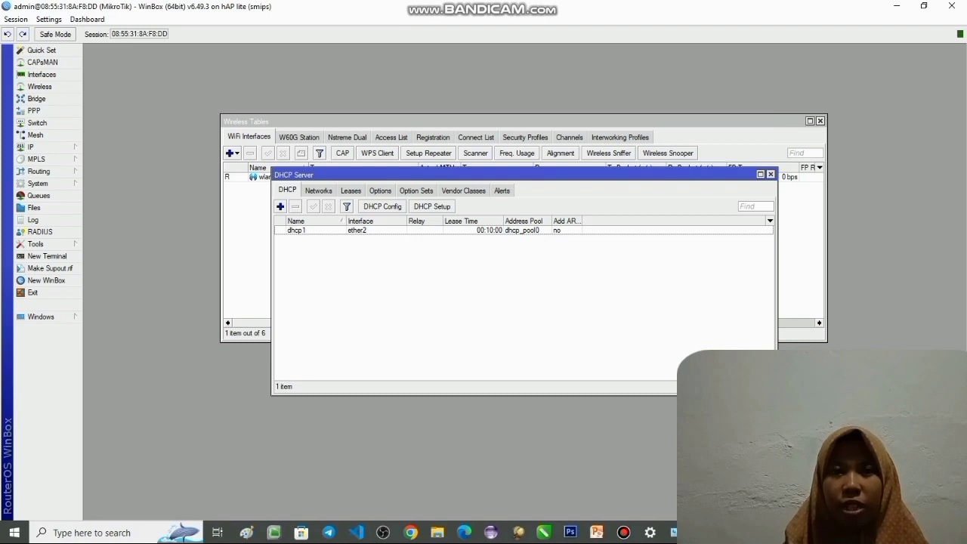
- Set up a DHCP server on ether3 with gateway 192.168.21.1, DNS servers 192.168.8.1 and 8.8.8.8, and the remaining proposed values
{"action": "left_click", "coordinate": [432, 206]}
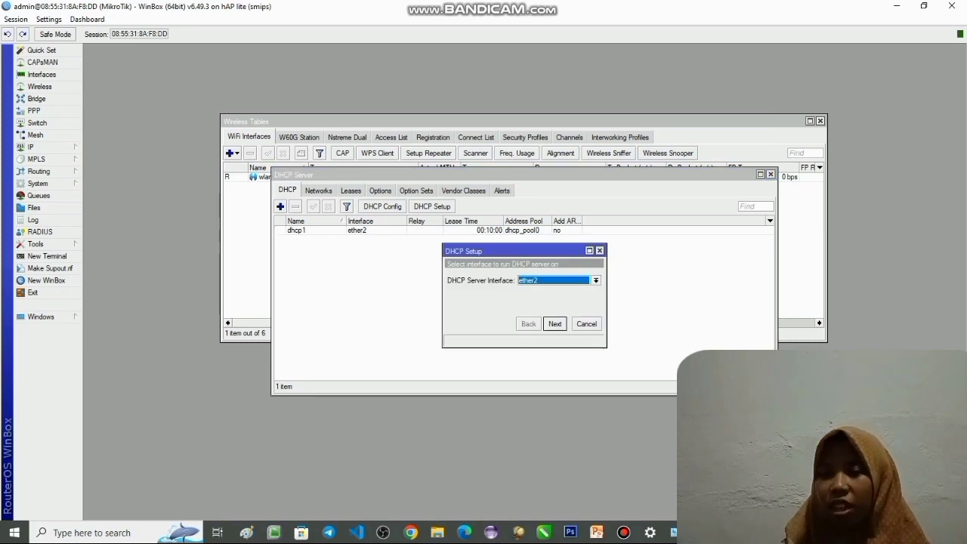
{"action": "left_click", "coordinate": [596, 280]}
{"action": "left_click", "coordinate": [526, 305]}
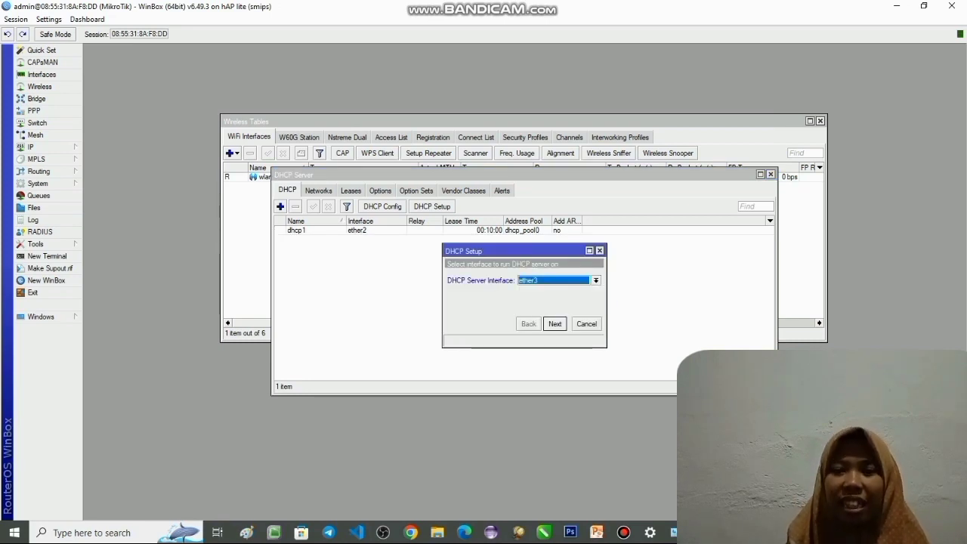
{"action": "key", "text": "Return"}
{"action": "key", "text": "Return"}
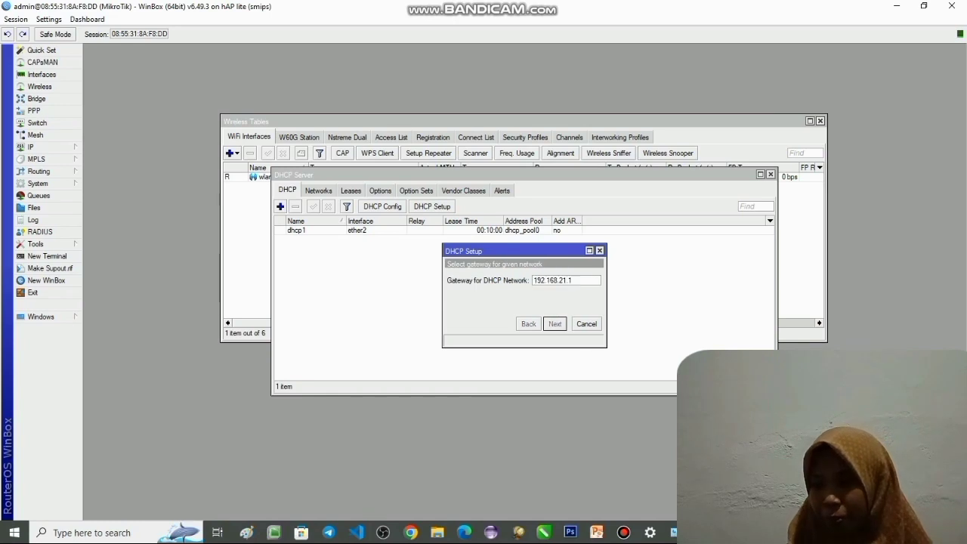
{"action": "key", "text": "Return"}
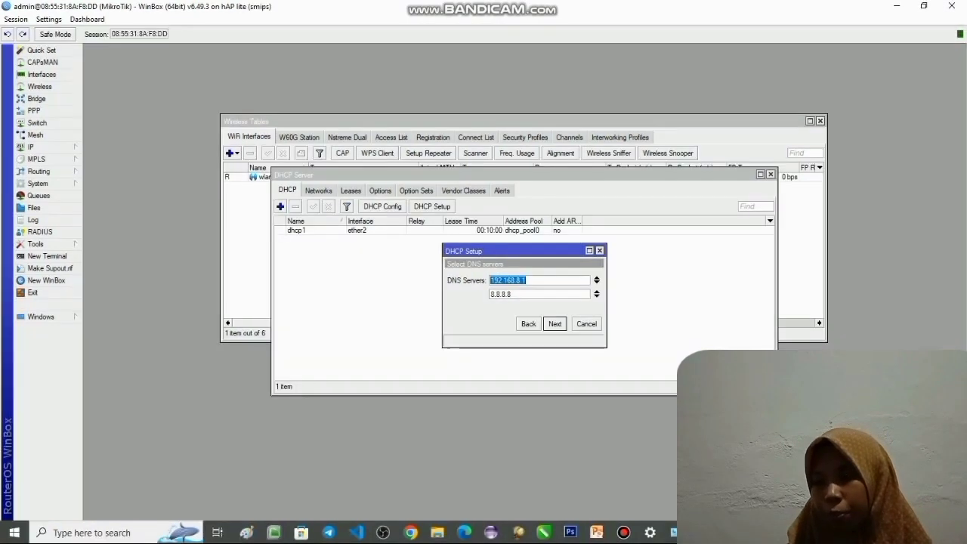
{"action": "key", "text": "Return"}
{"action": "key", "text": "Return"}
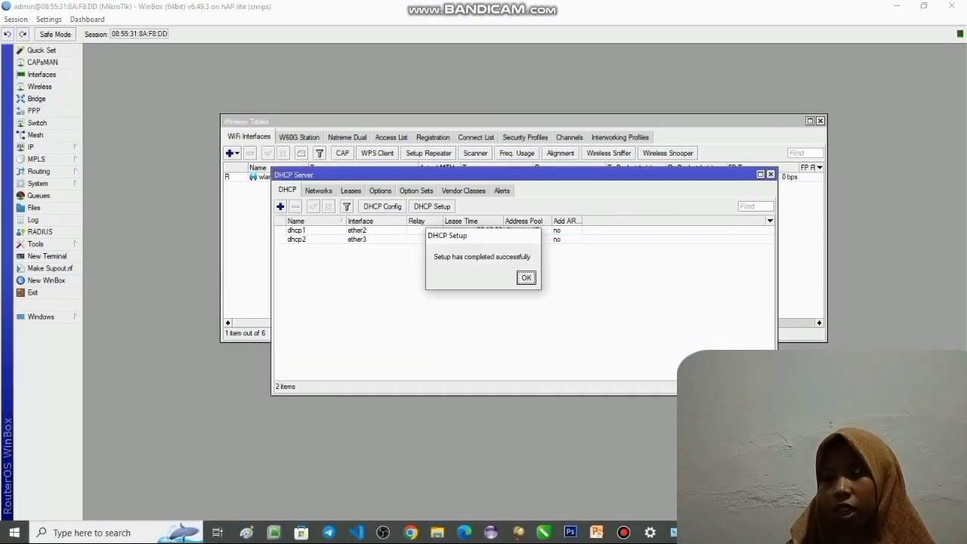
{"action": "key", "text": "Return"}
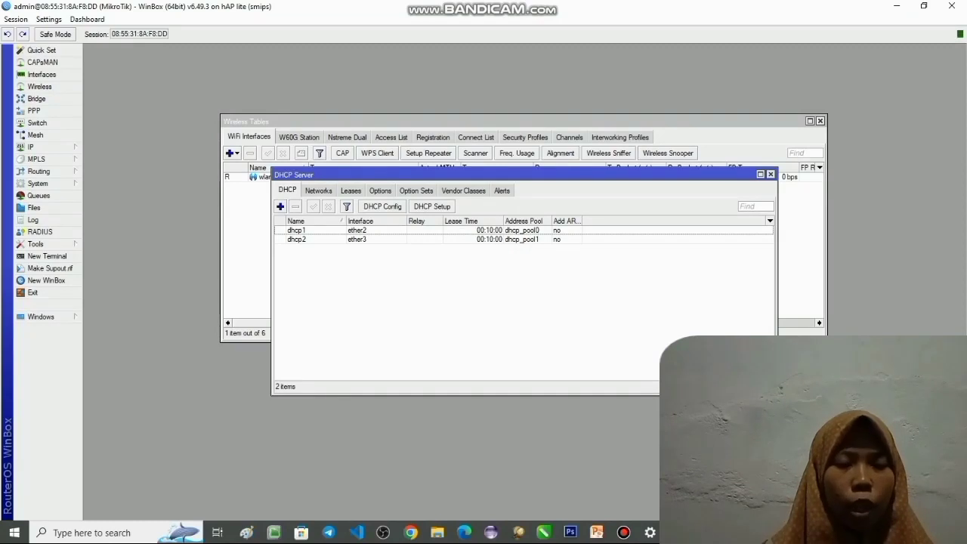
- Start a new firewall NAT rule and set its action to masquerade
{"action": "left_click", "coordinate": [32, 147]}
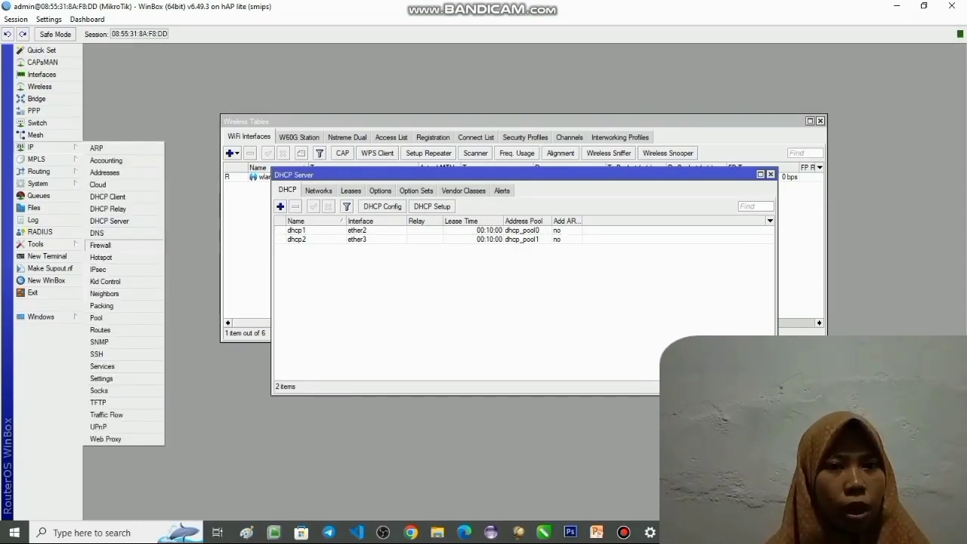
{"action": "left_click", "coordinate": [101, 244]}
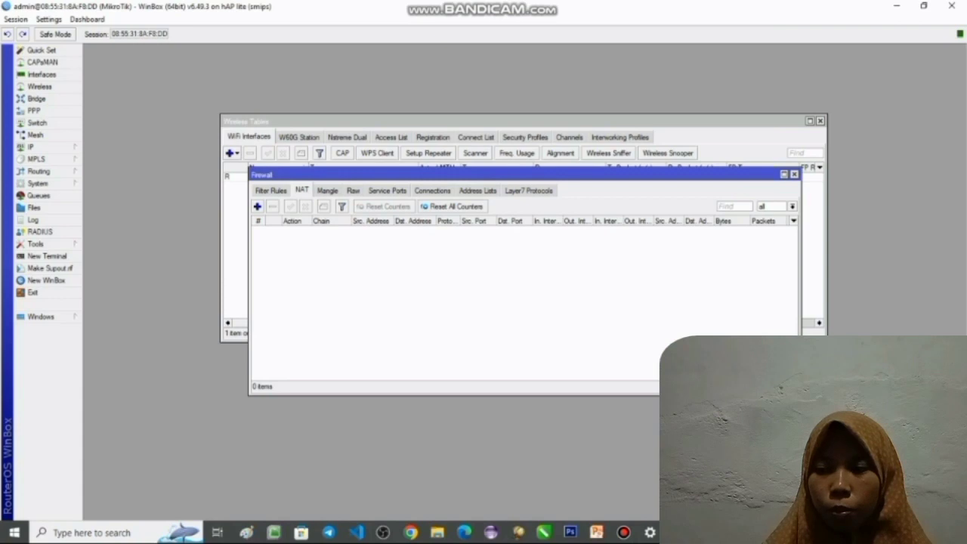
{"action": "left_click", "coordinate": [271, 191]}
{"action": "left_click", "coordinate": [302, 190]}
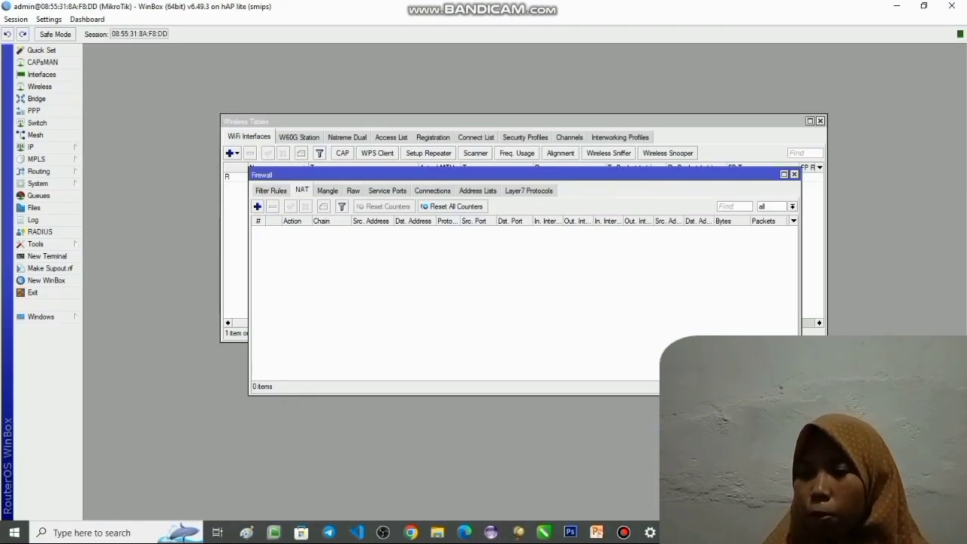
{"action": "left_click", "coordinate": [257, 206]}
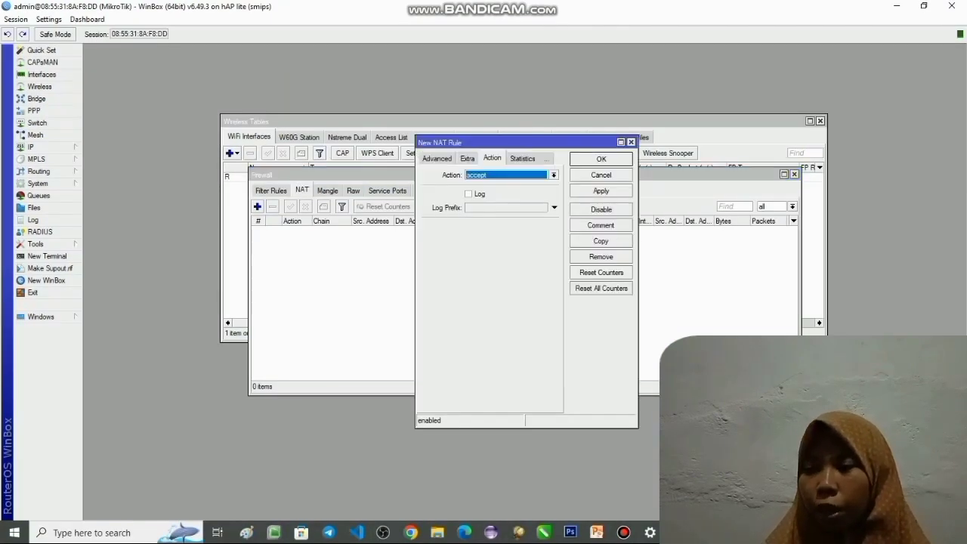
{"action": "left_click", "coordinate": [554, 175]}
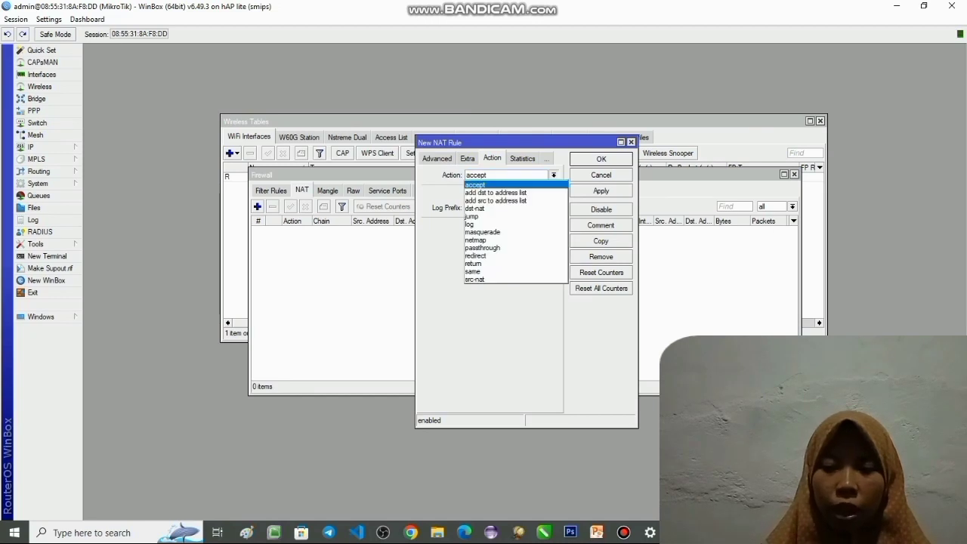
{"action": "key", "text": "Down"}
{"action": "key", "text": "Down"}
{"action": "key", "text": "Down"}
{"action": "key", "text": "Down"}
{"action": "key", "text": "Return"}
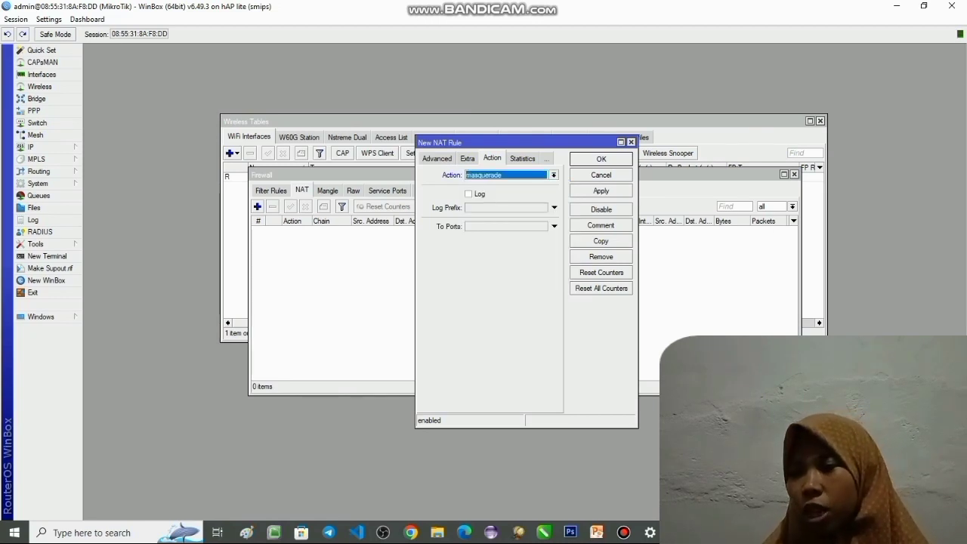
- Keep srcnat as the chain of the new NAT rule, apply the rule and close its dialog
{"action": "left_click", "coordinate": [436, 159]}
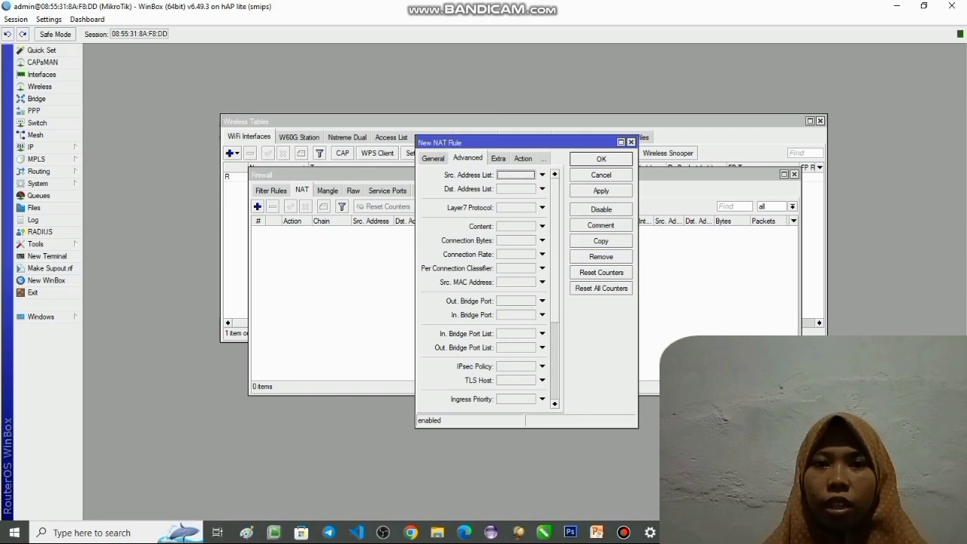
{"action": "left_click", "coordinate": [433, 159]}
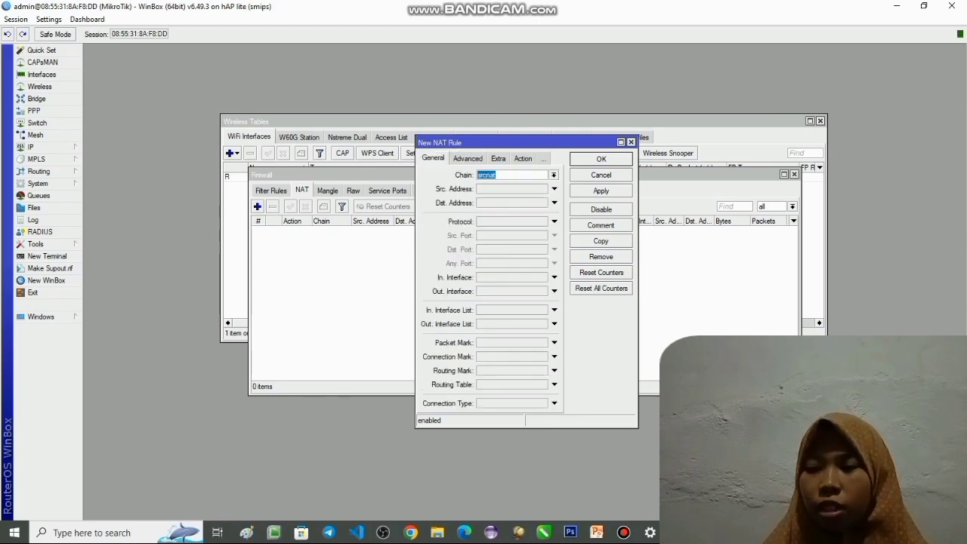
{"action": "left_click", "coordinate": [601, 191]}
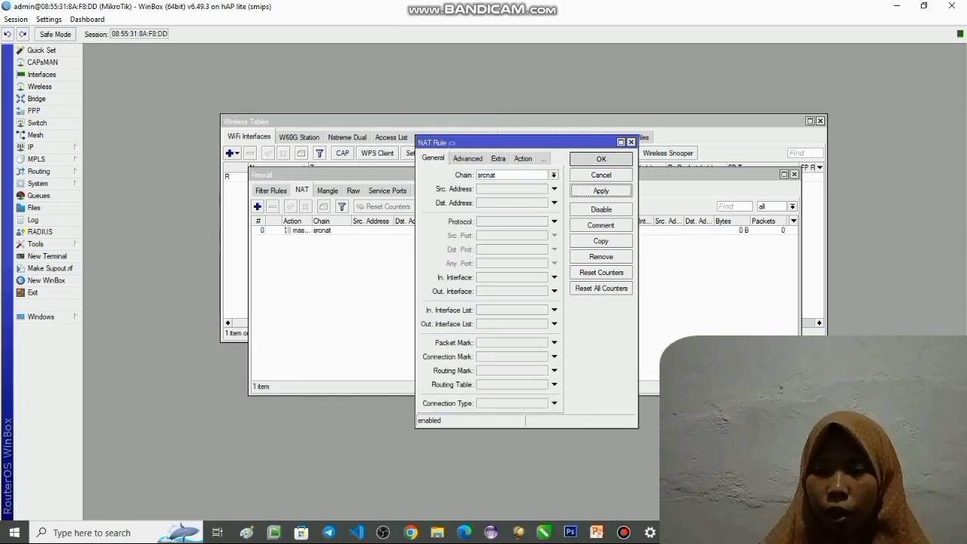
{"action": "left_click", "coordinate": [600, 158]}
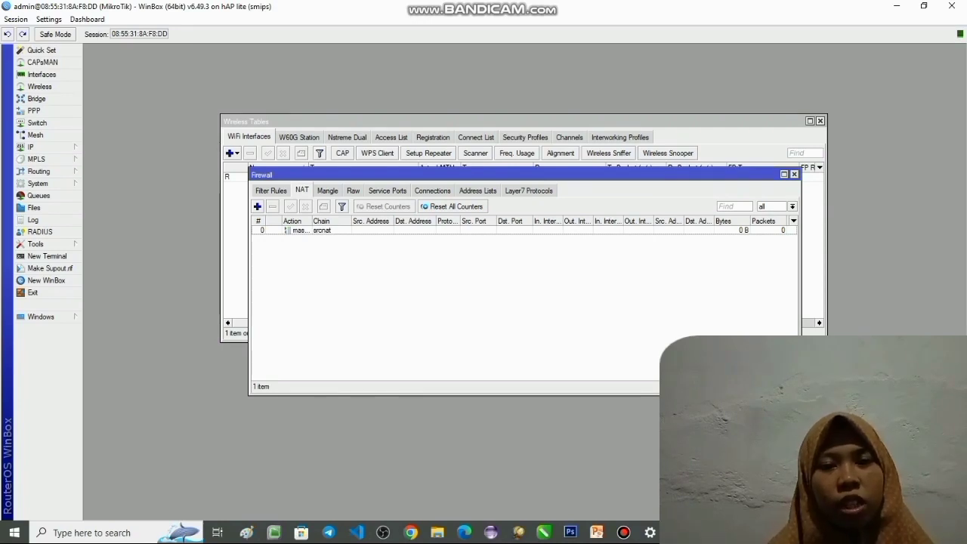
- Close the Firewall window and the other open router configuration windows, including DHCP Server and DHCP Client
{"action": "left_click", "coordinate": [794, 175]}
{"action": "left_click", "coordinate": [769, 175]}
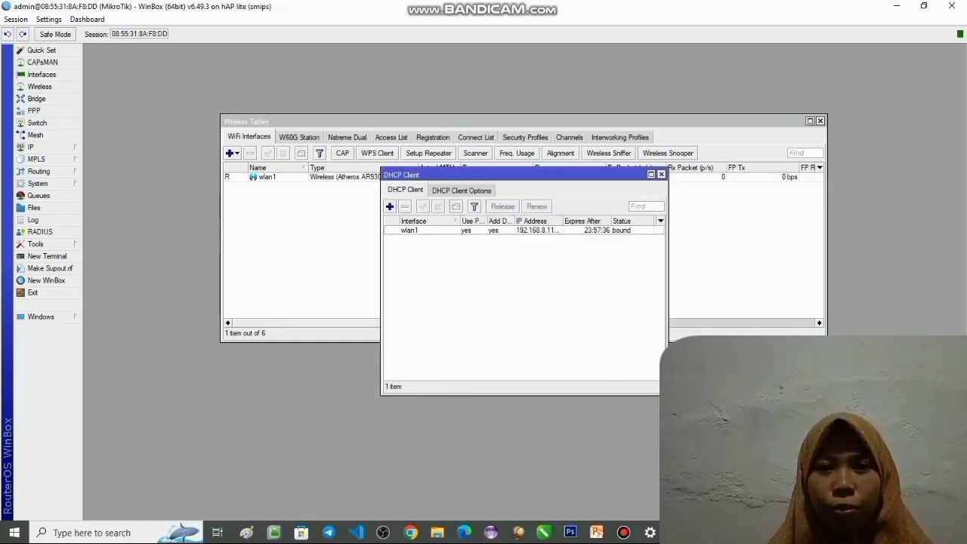
{"action": "key", "text": "Escape"}
{"action": "key", "text": "Escape"}
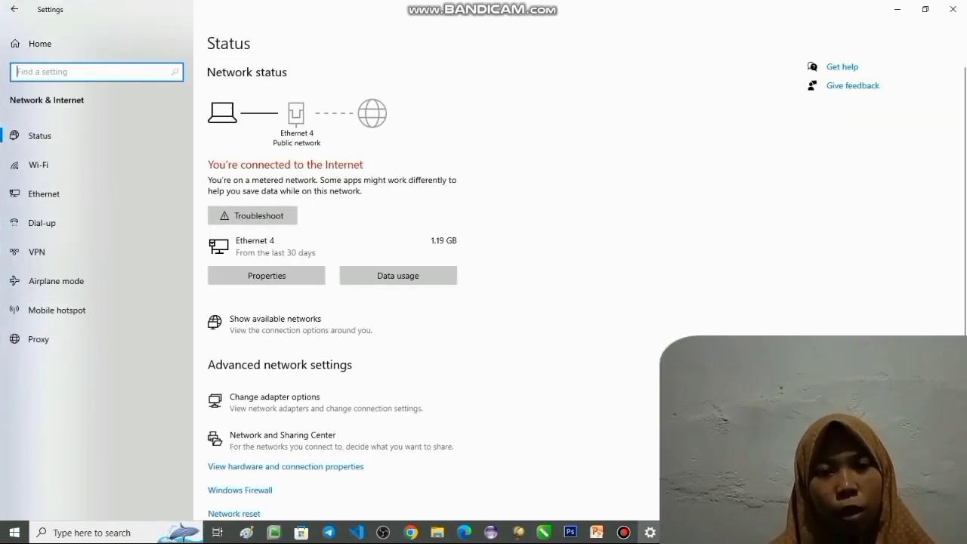
- In the Windows network settings, set Ethernet 4's IPv4 properties to obtain the IP address and DNS server address automatically
{"action": "left_click", "coordinate": [275, 401]}
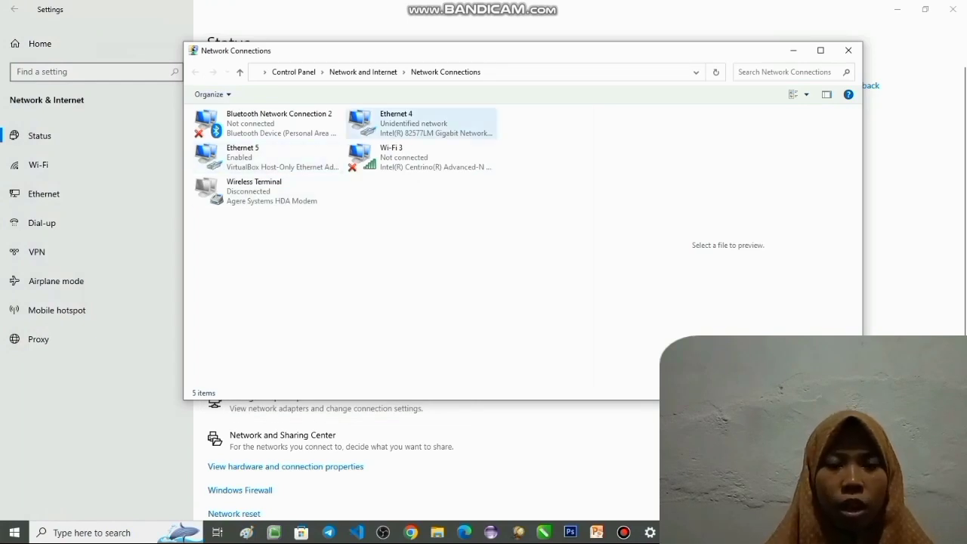
{"action": "left_click", "coordinate": [421, 123]}
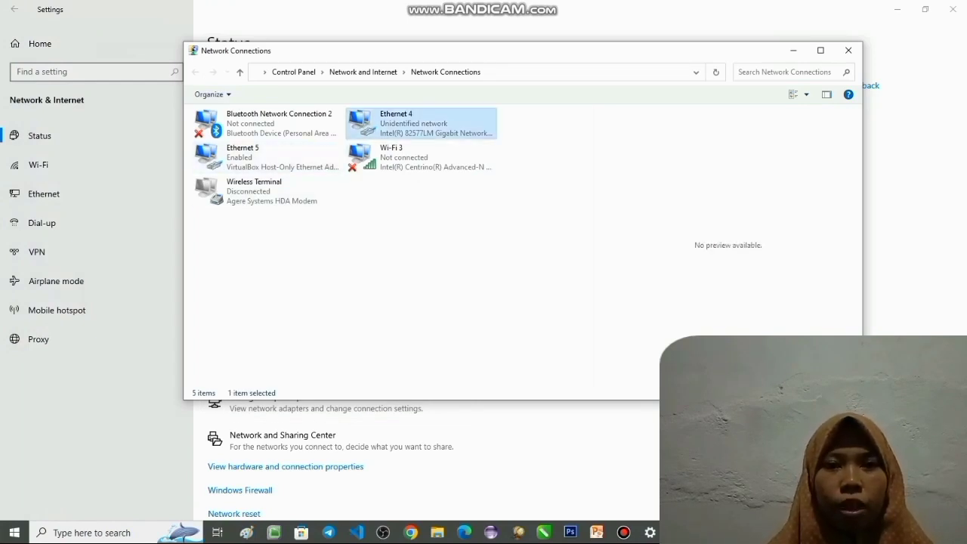
{"action": "right_click", "coordinate": [385, 134]}
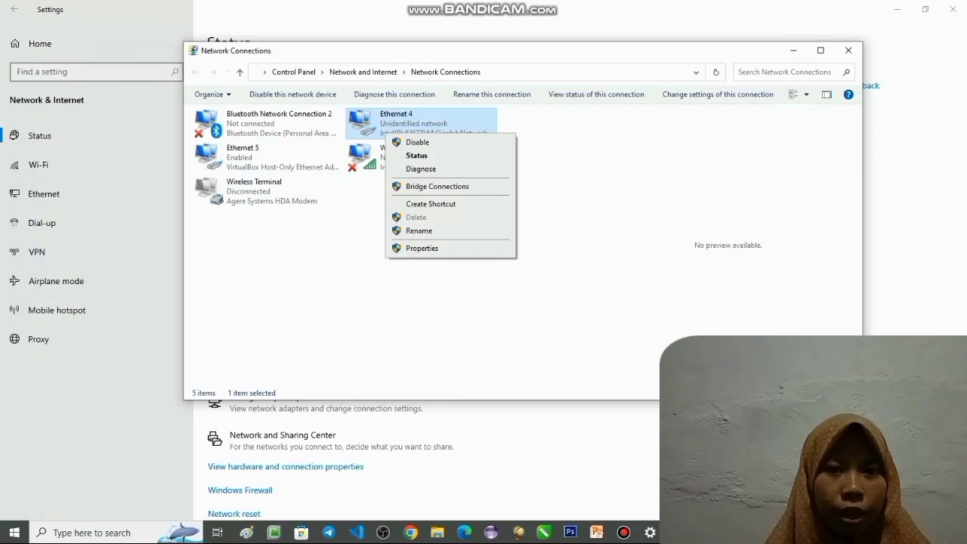
{"action": "left_click", "coordinate": [422, 247]}
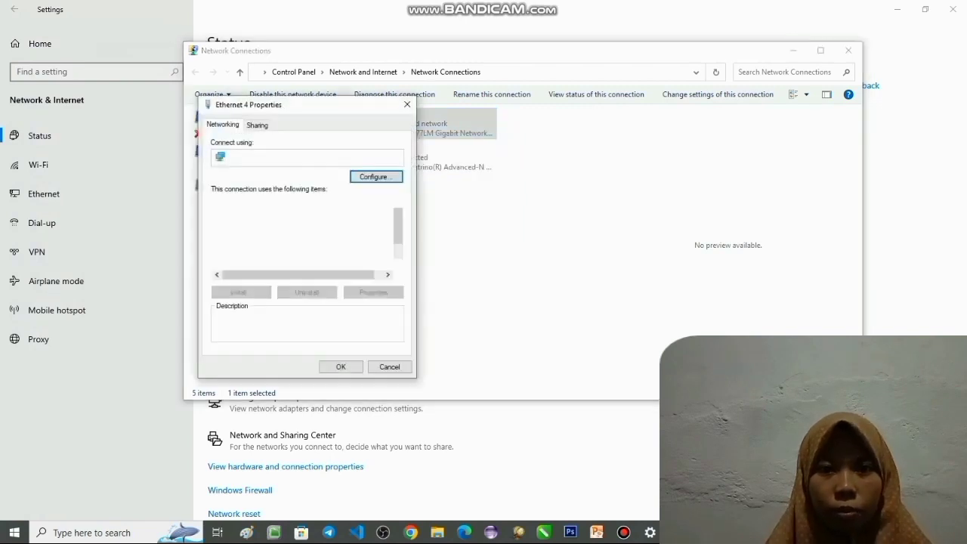
{"action": "double_click", "coordinate": [292, 244]}
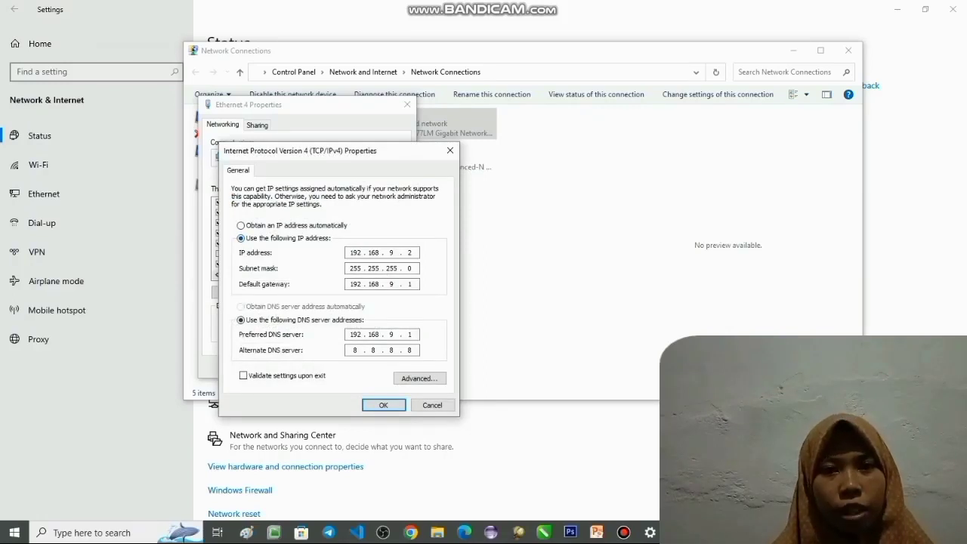
{"action": "left_click", "coordinate": [242, 225]}
{"action": "left_click", "coordinate": [241, 307]}
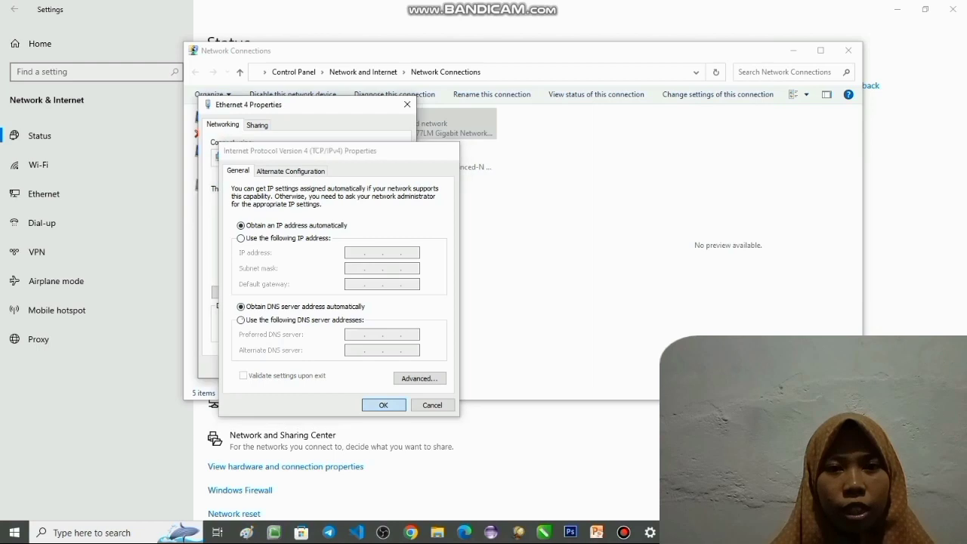
- Confirm Ethernet 4's automatic IPv4 settings, examine the adapter's network connection details and close the status windows
{"action": "key", "text": "Return"}
{"action": "key", "text": "Return"}
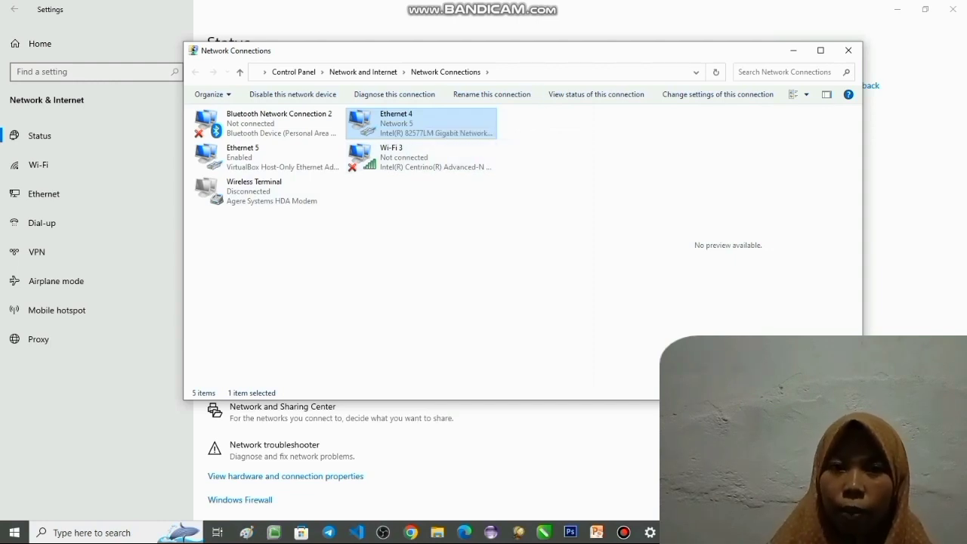
{"action": "right_click", "coordinate": [423, 139]}
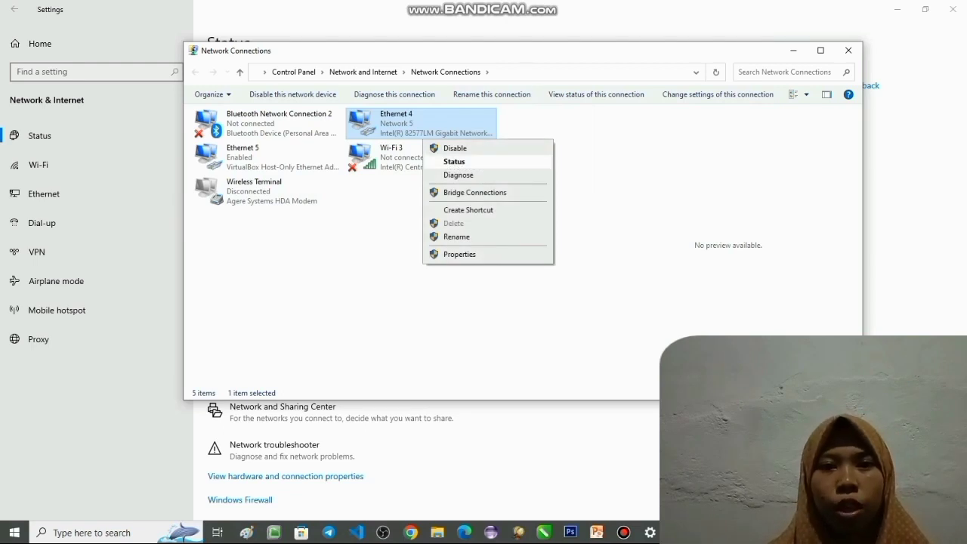
{"action": "key", "text": "Return"}
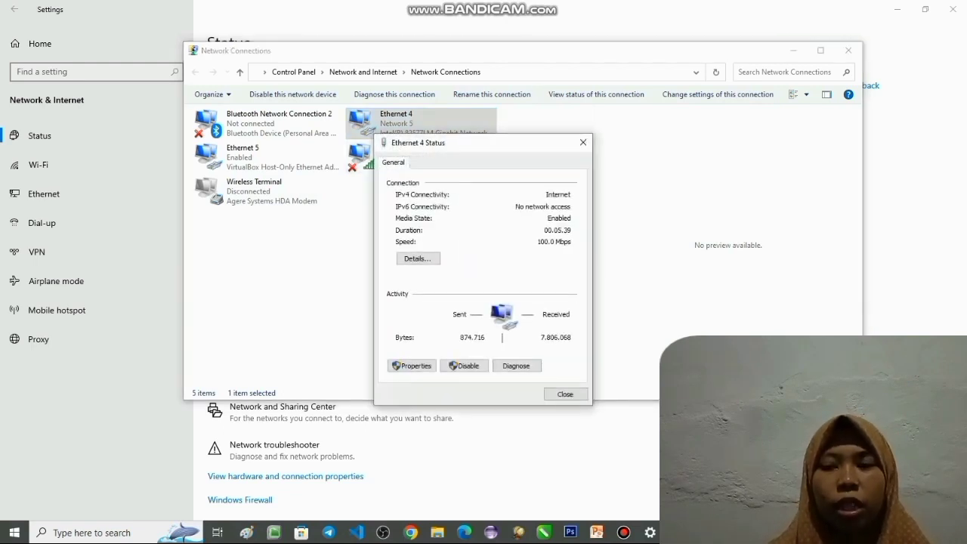
{"action": "left_click", "coordinate": [417, 258]}
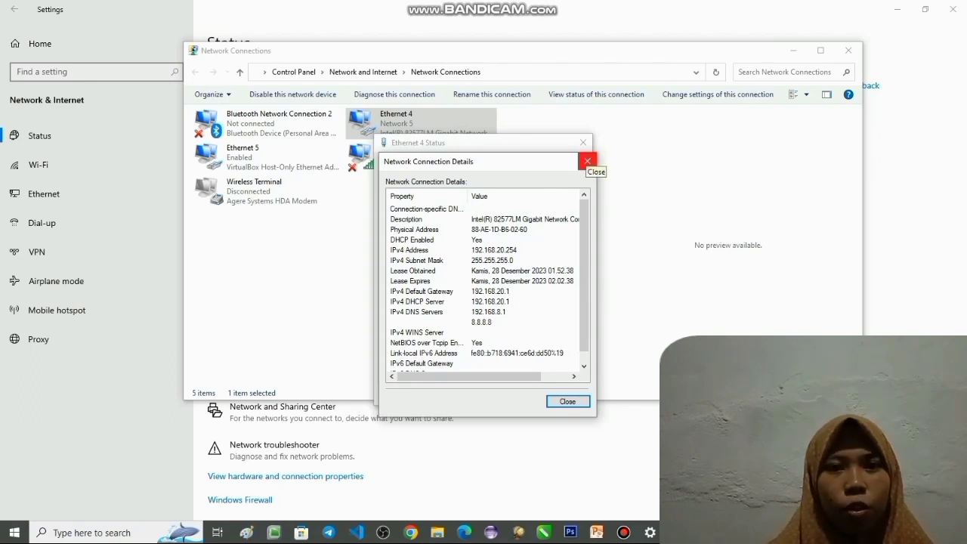
{"action": "left_click", "coordinate": [586, 161]}
{"action": "left_click", "coordinate": [583, 142]}
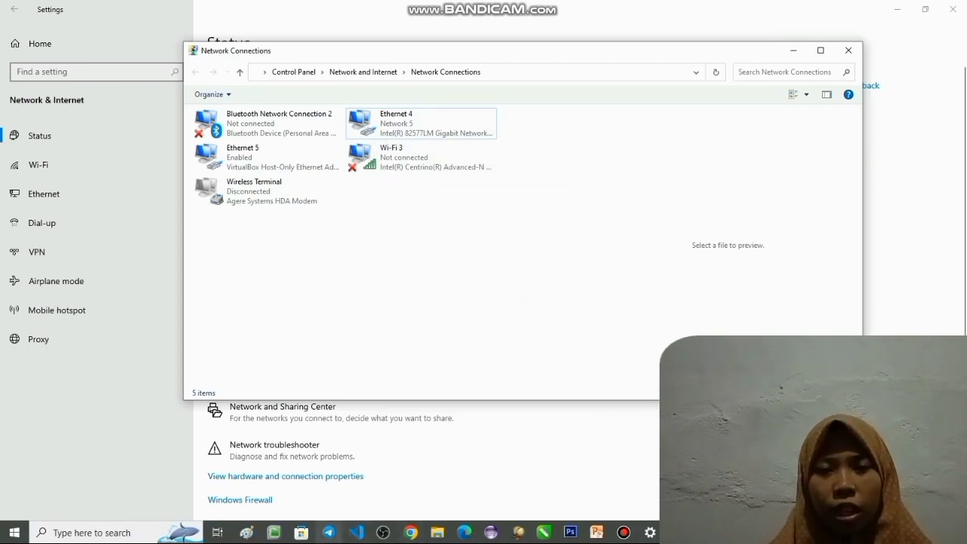
- Open Chrome briefly, switch to WinBox and ping 192.168.20.254 from a new router terminal
{"action": "left_click", "coordinate": [410, 533]}
{"action": "mouse_move", "coordinate": [623, 533]}
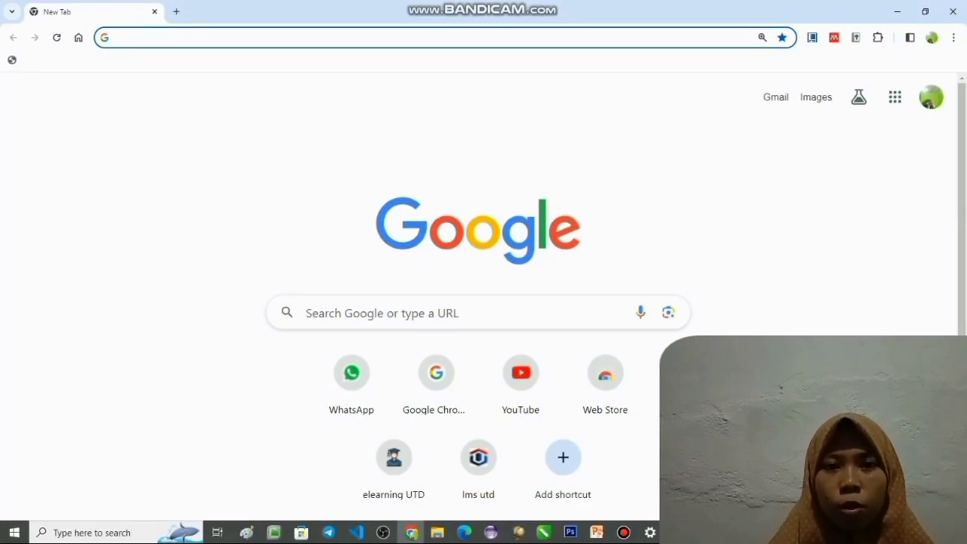
{"action": "key", "text": "alt+Tab"}
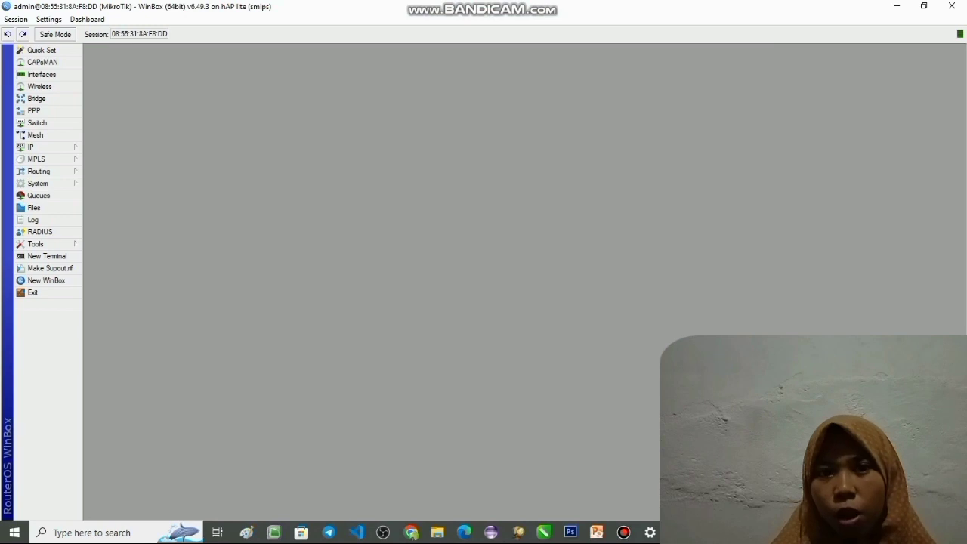
{"action": "left_click", "coordinate": [47, 256]}
{"action": "type", "text": "ping 192.168"}
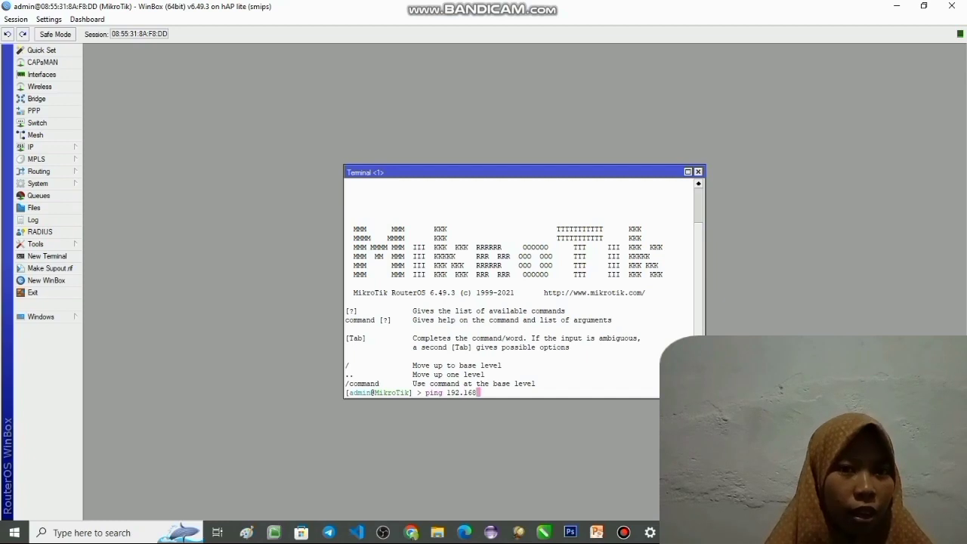
{"action": "type", "text": ".20.2"}
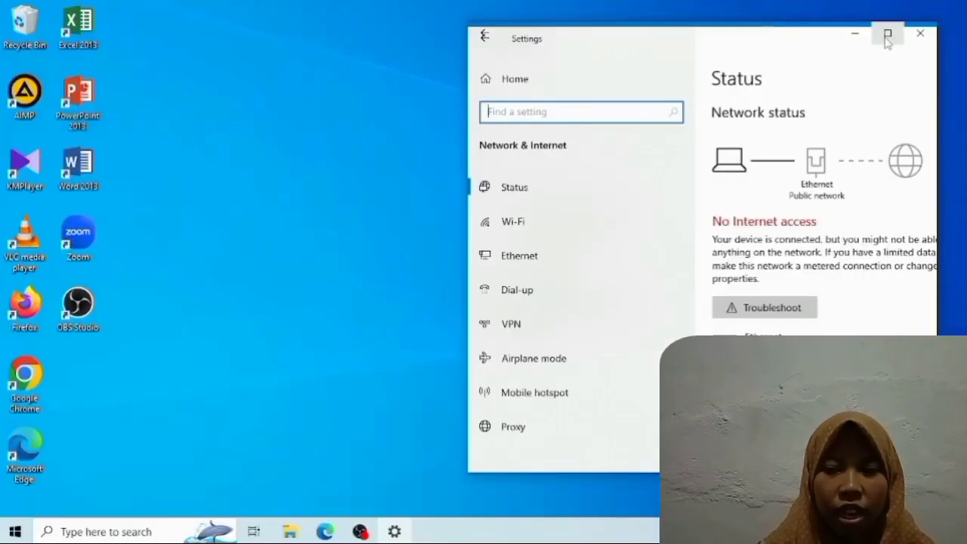
- On the second client computer, set the Ethernet adapter's IPv4 properties to obtain the IP and DNS server addresses automatically
{"action": "left_click", "coordinate": [884, 35]}
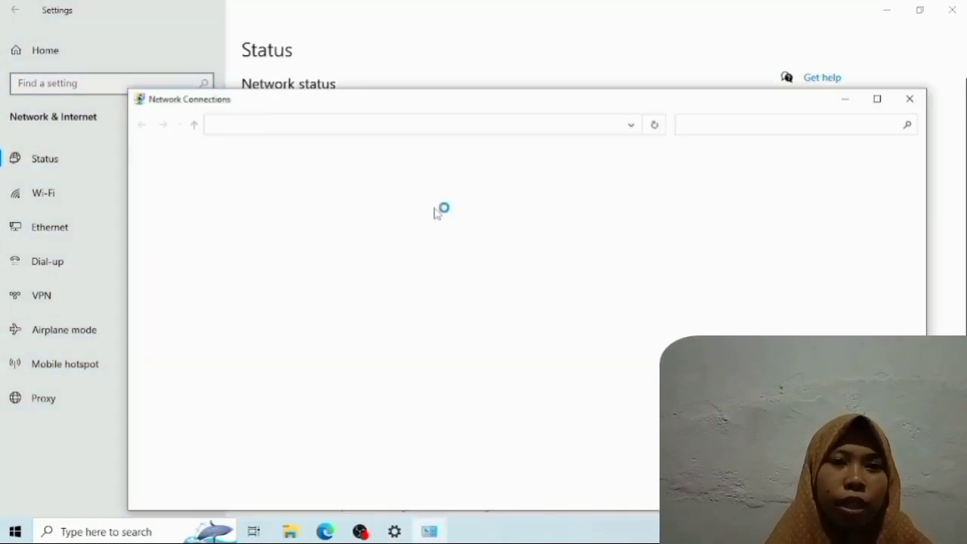
{"action": "right_click", "coordinate": [390, 181]}
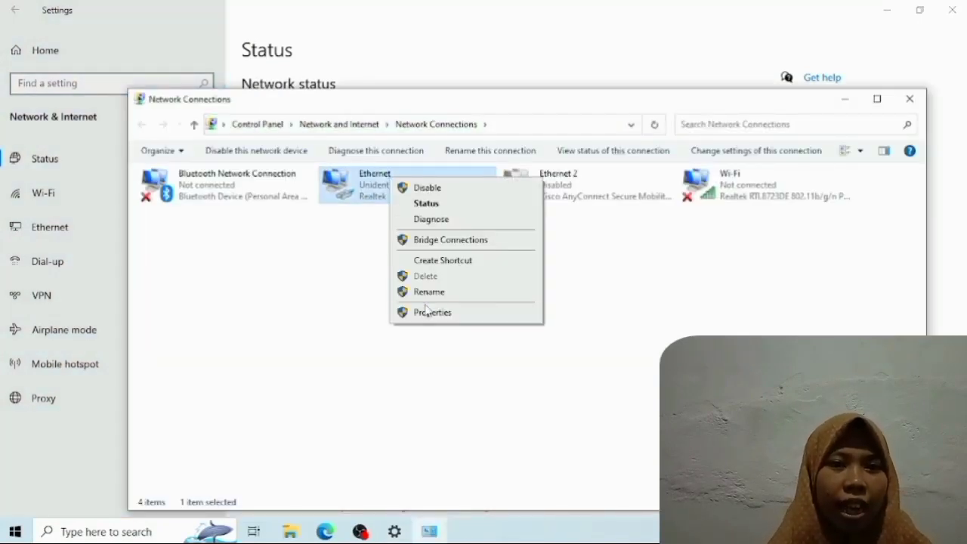
{"action": "left_click", "coordinate": [429, 312]}
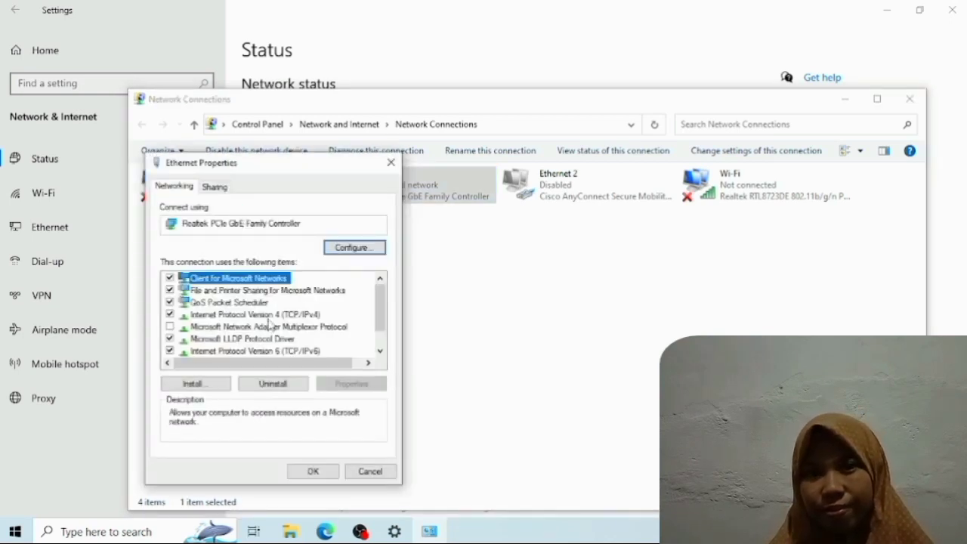
{"action": "double_click", "coordinate": [269, 315]}
{"action": "left_click", "coordinate": [311, 285]}
{"action": "left_click", "coordinate": [277, 379]}
{"action": "left_click", "coordinate": [363, 496]}
{"action": "left_click", "coordinate": [323, 469]}
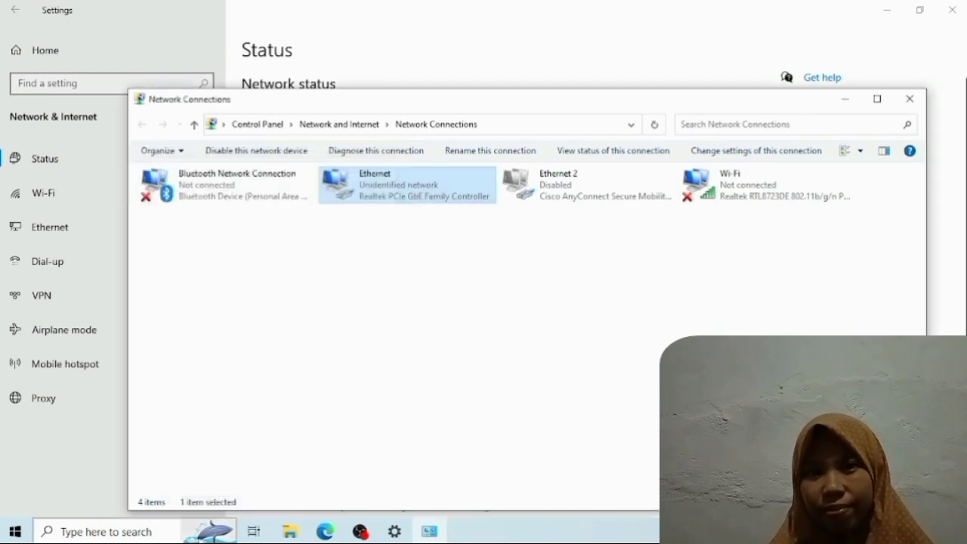
- Open a Command Prompt on the second client and check its network configuration with ipconfig
{"action": "left_click", "coordinate": [161, 531]}
{"action": "type", "text": "cmd"}
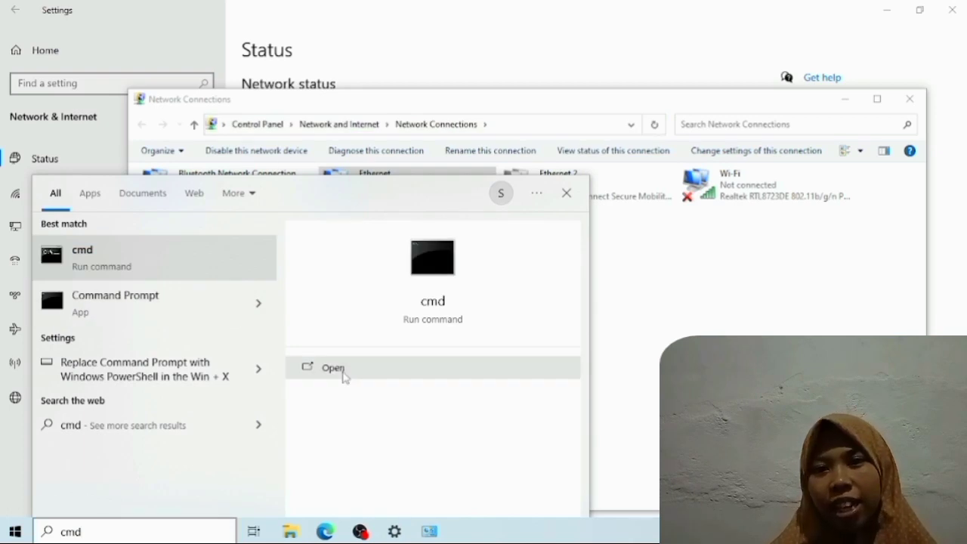
{"action": "left_click", "coordinate": [334, 368]}
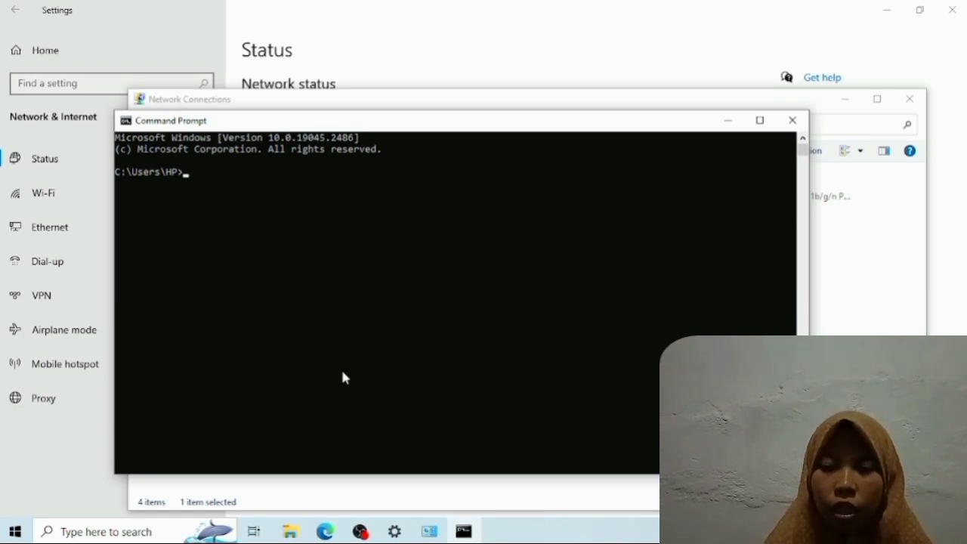
{"action": "type", "text": "ipconfig"}
{"action": "key", "text": "Return"}
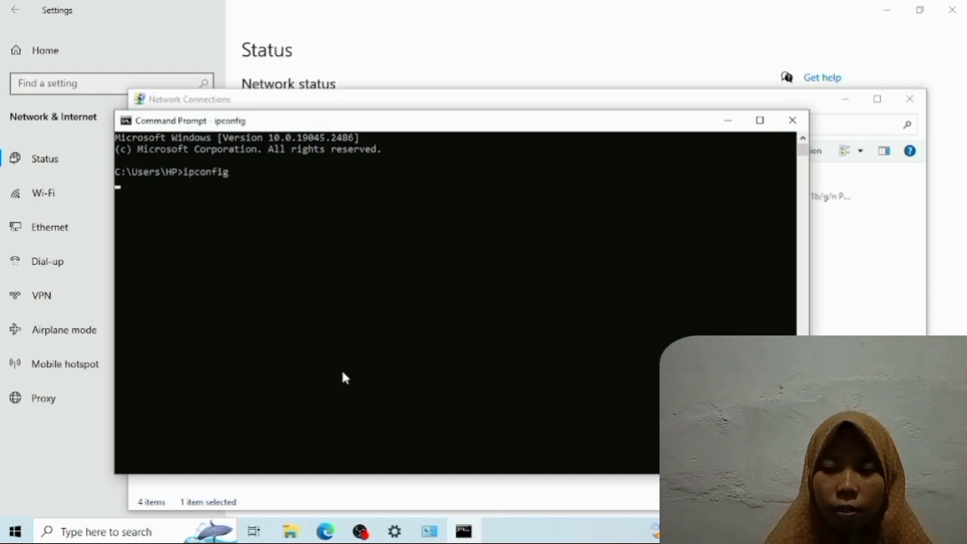
- Test the second client's internet connectivity by pinging 8.8.8.8 in the Command Prompt
{"action": "type", "text": "ping 8.8.8.8"}
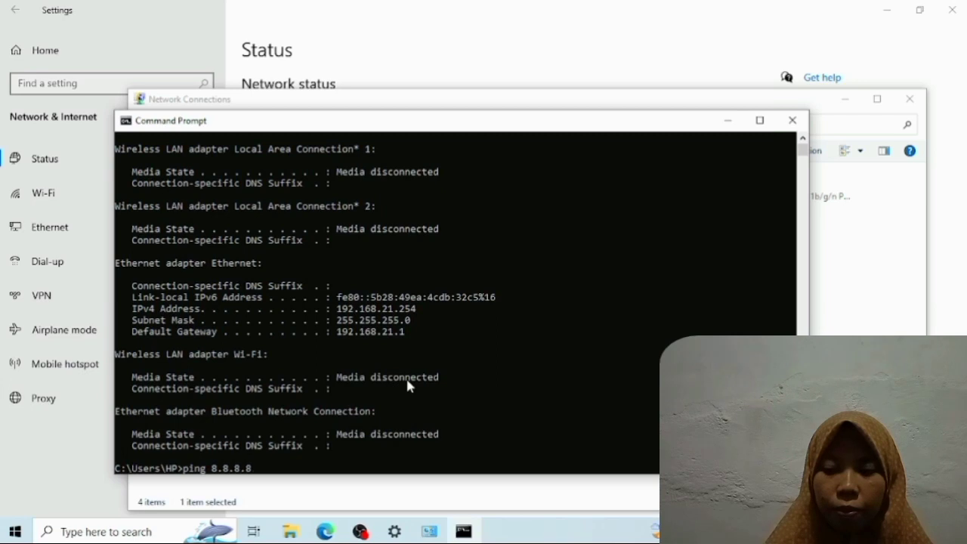
{"action": "key", "text": "Return"}
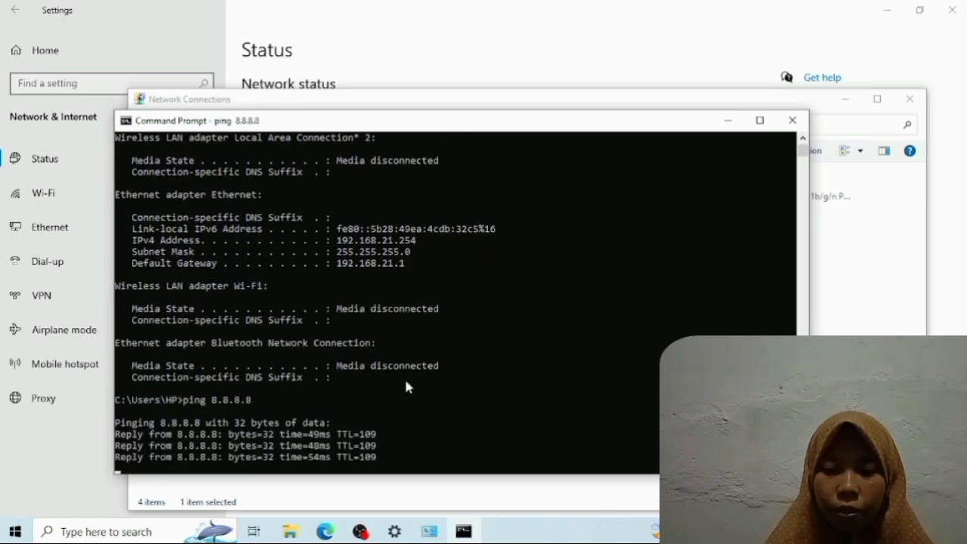
{"action": "type", "text": "ping 192.168.20.254"}
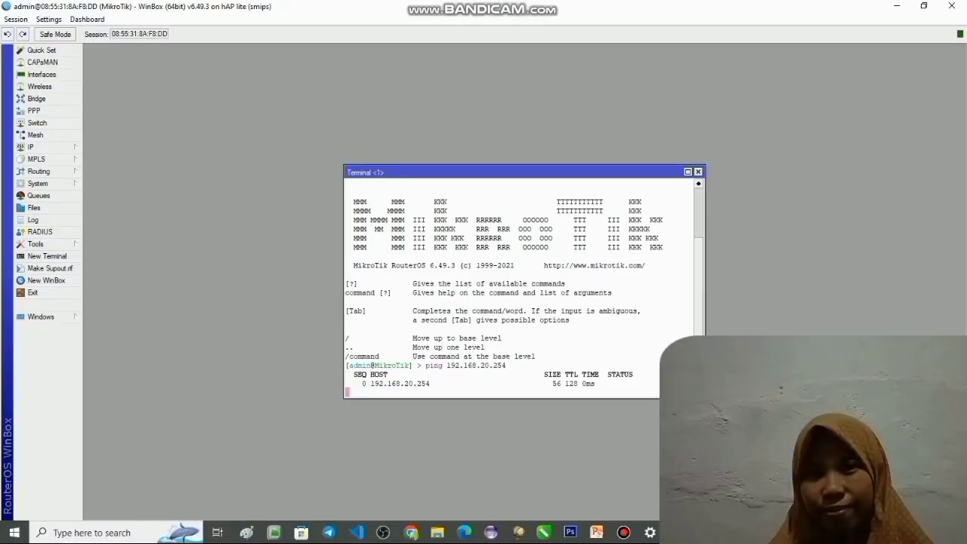
- Stop the running ping in the router terminal, ping 192.168.21.254 instead and stop it after a reply
{"action": "key", "text": "ctrl+c"}
{"action": "key", "text": "Up"}
{"action": "key", "text": "Left"}
{"action": "key", "text": "Left"}
{"action": "key", "text": "Left"}
{"action": "key", "text": "Left"}
{"action": "key", "text": "Left"}
{"action": "key", "text": "Delete"}
{"action": "type", "text": "1"}
{"action": "key", "text": "Return"}
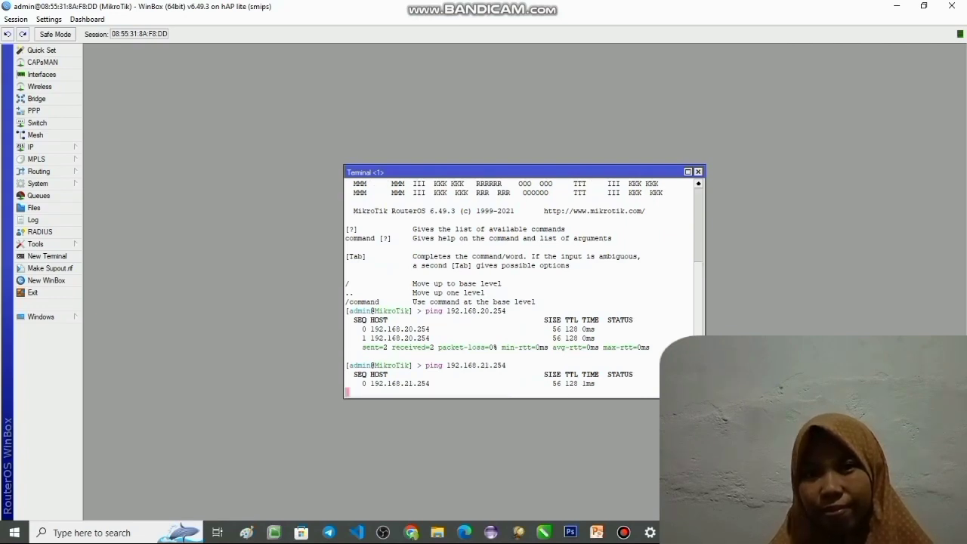
{"action": "key", "text": "ctrl+c"}
{"action": "type", "text": "p"}
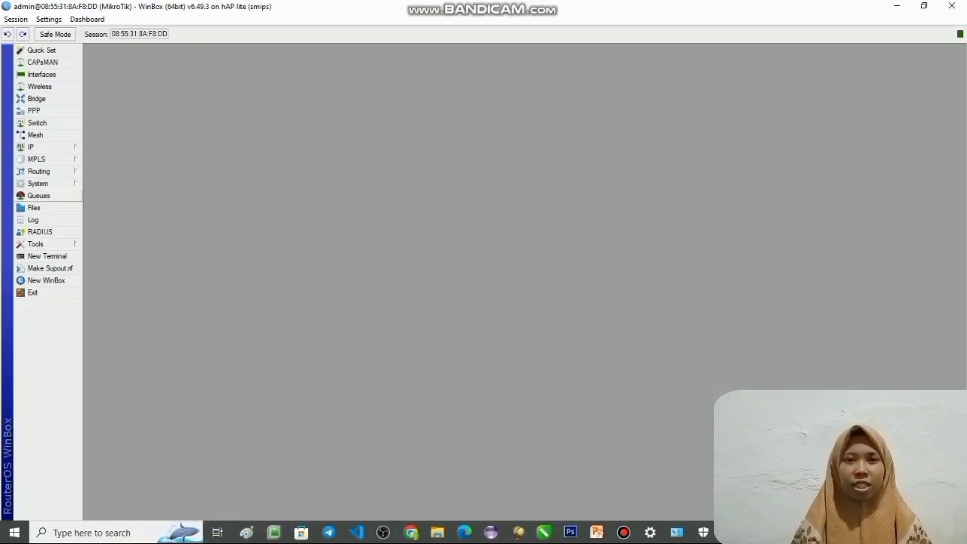
- Reset the router configuration with Keep User Configuration and No Default Configuration enabled, and confirm the reboot
{"action": "left_click", "coordinate": [38, 182]}
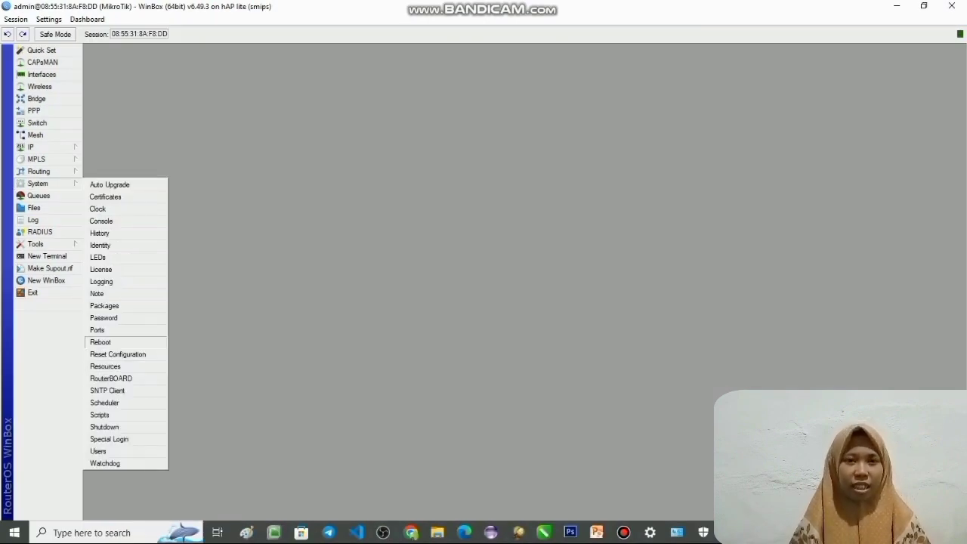
{"action": "left_click", "coordinate": [117, 353]}
{"action": "key", "text": "space"}
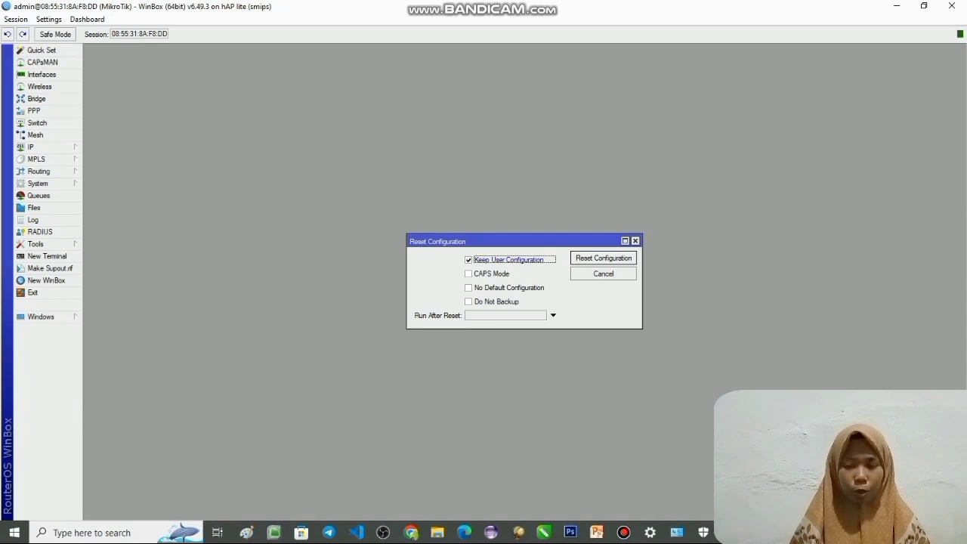
{"action": "left_click", "coordinate": [468, 288]}
{"action": "left_click", "coordinate": [603, 259]}
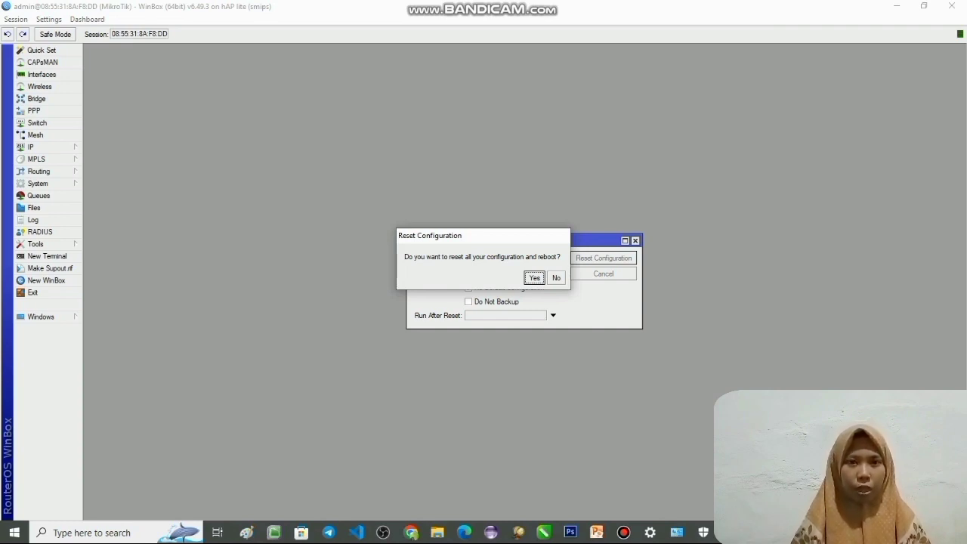
{"action": "key", "text": "Return"}
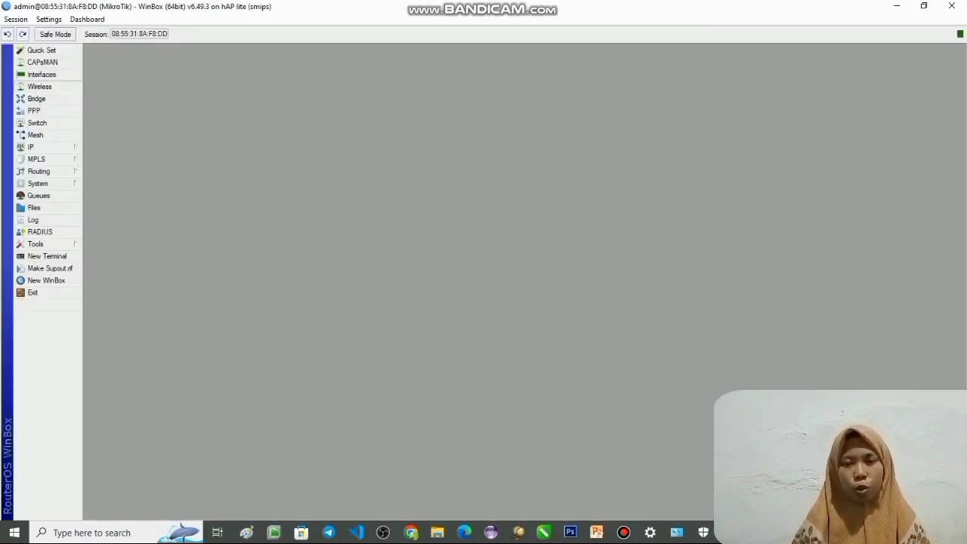
- Add a new wireless security profile named password_isp
{"action": "left_click", "coordinate": [40, 86]}
{"action": "left_click", "coordinate": [525, 136]}
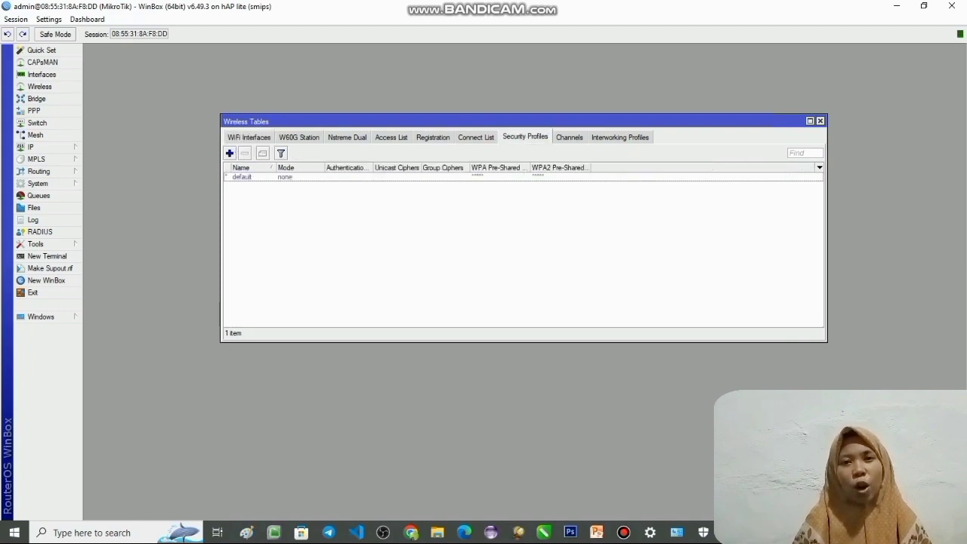
{"action": "left_click", "coordinate": [228, 153]}
{"action": "type", "text": "paswo"}
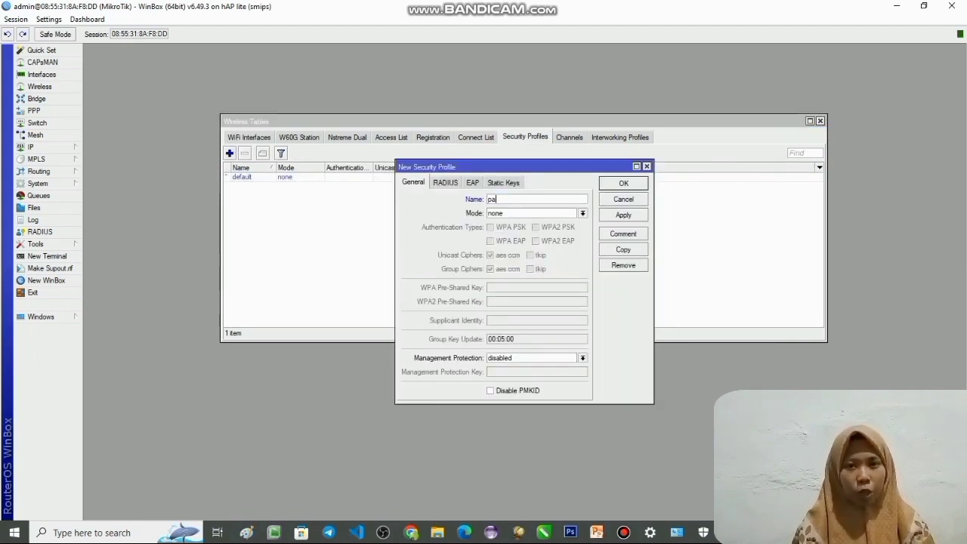
{"action": "key", "text": "BackSpace"}
{"action": "type", "text": "sword_jap"}
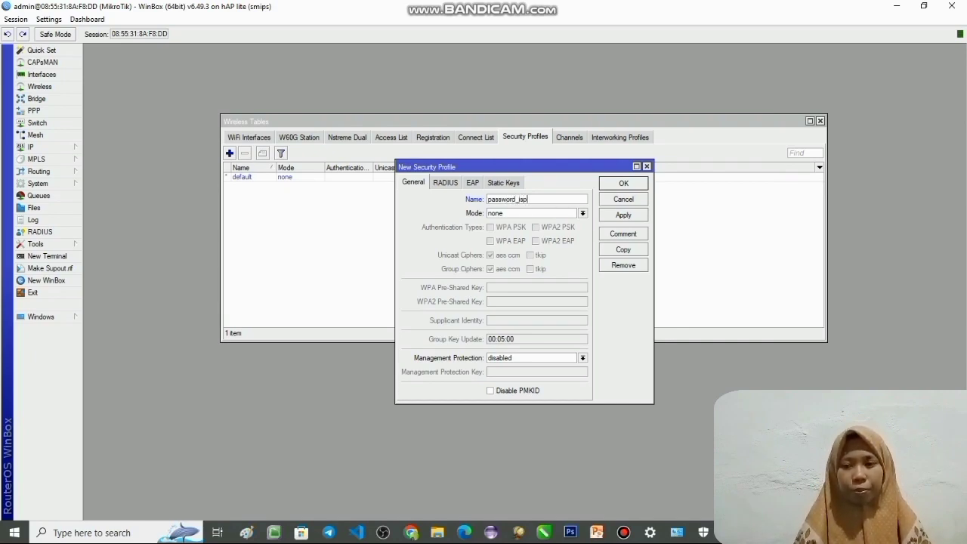
- Set the new profile's mode to dynamic keys and enable WPA PSK and WPA2 PSK authentication
{"action": "left_click", "coordinate": [582, 213]}
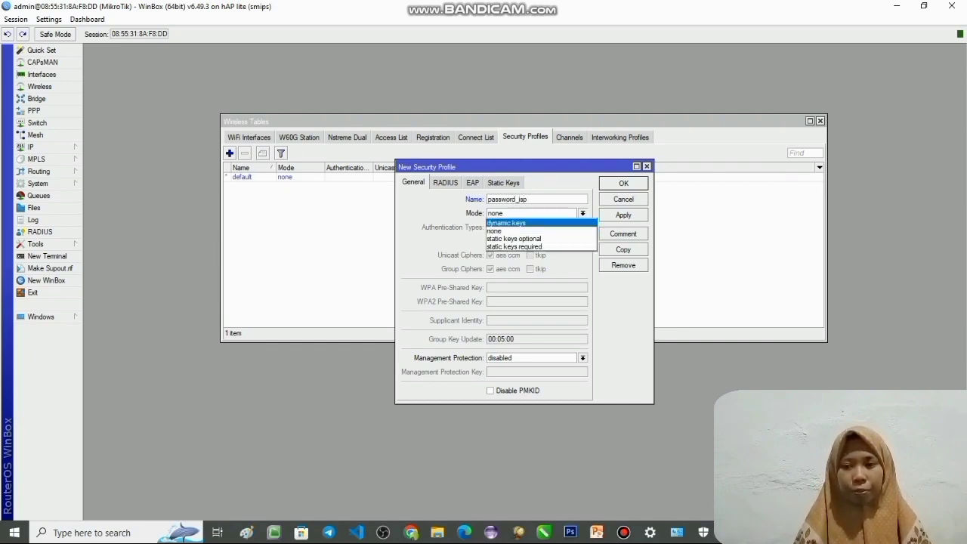
{"action": "left_click", "coordinate": [521, 228]}
{"action": "left_click", "coordinate": [490, 227]}
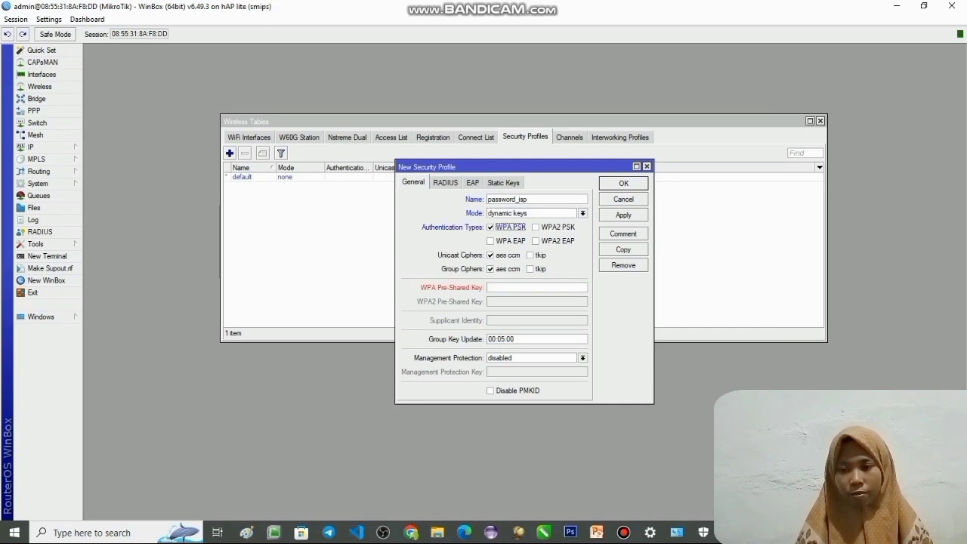
{"action": "left_click", "coordinate": [536, 226]}
- Enter the WPA and WPA2 pre-shared keys for the security profile, apply it and close its dialog
{"action": "left_click", "coordinate": [536, 287]}
{"action": "type", "text": "****************"}
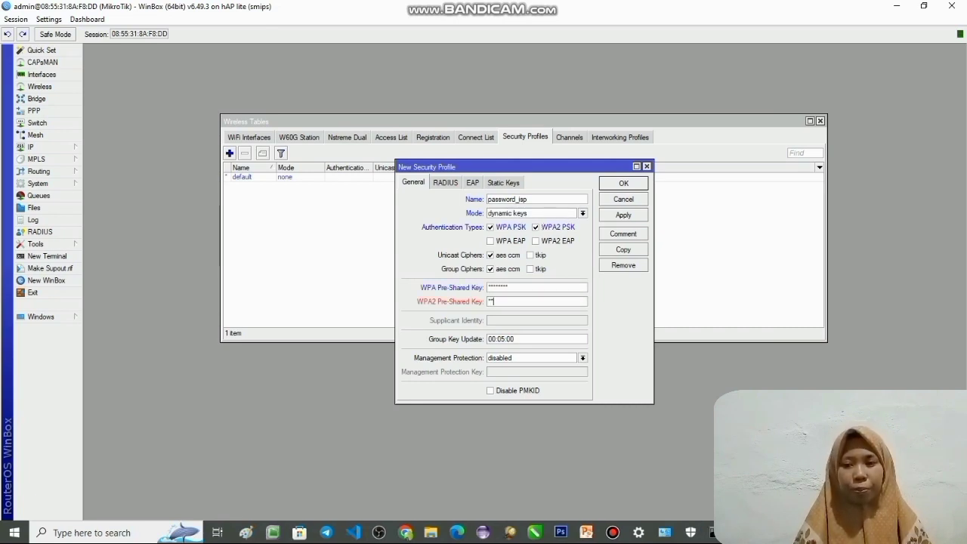
{"action": "left_click", "coordinate": [624, 214]}
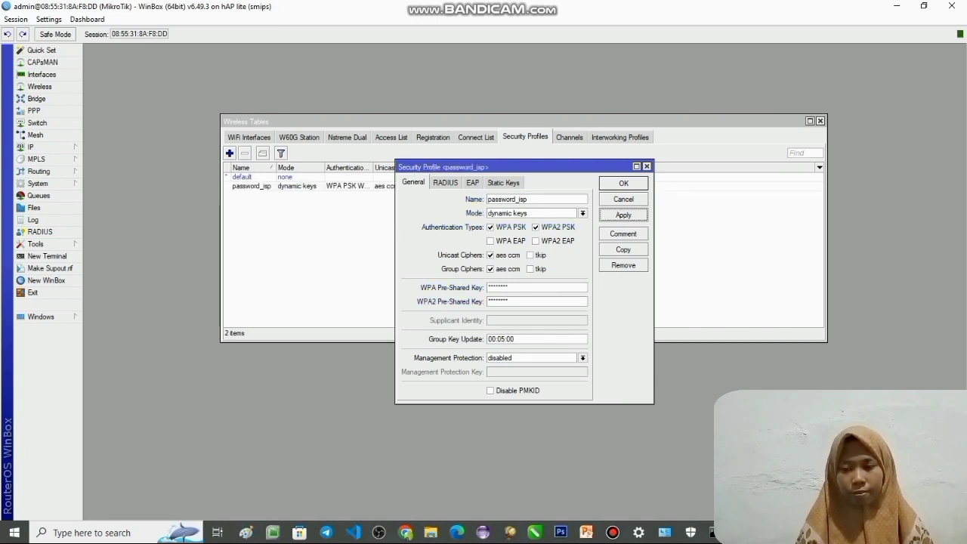
{"action": "left_click", "coordinate": [623, 183]}
- Enable the wlan1 interface in the list of WiFi interfaces
{"action": "left_click", "coordinate": [249, 137]}
{"action": "left_click", "coordinate": [269, 177]}
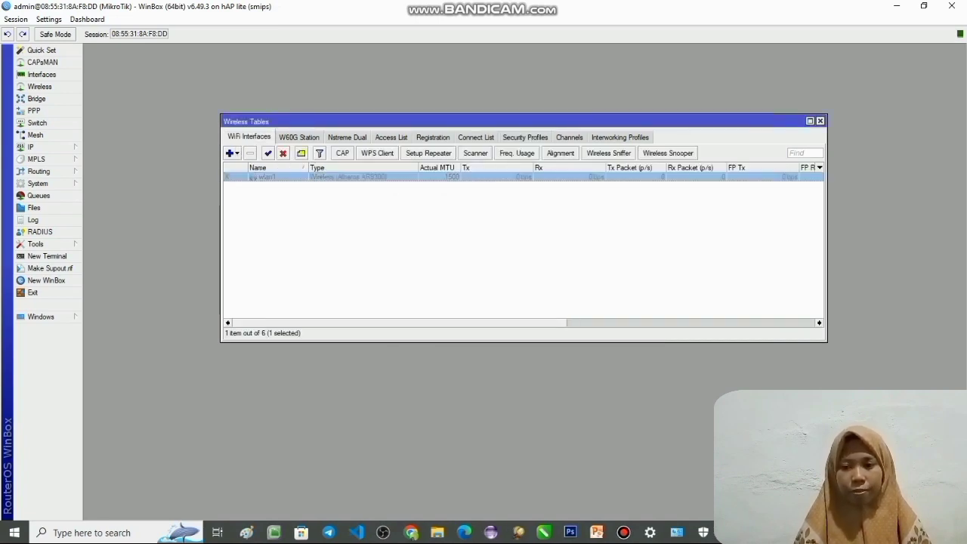
{"action": "left_click", "coordinate": [267, 152]}
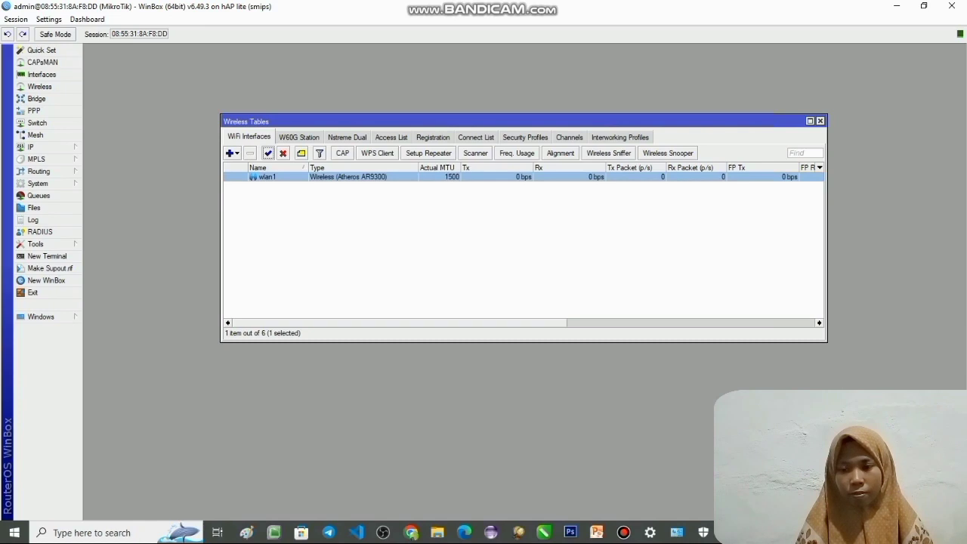
- Set the wlan1 interface to band 2GHz-B/G/N, frequency 2462 MHz and security profile password_isp
{"action": "double_click", "coordinate": [268, 177]}
{"action": "left_click", "coordinate": [585, 187]}
{"action": "left_click", "coordinate": [484, 226]}
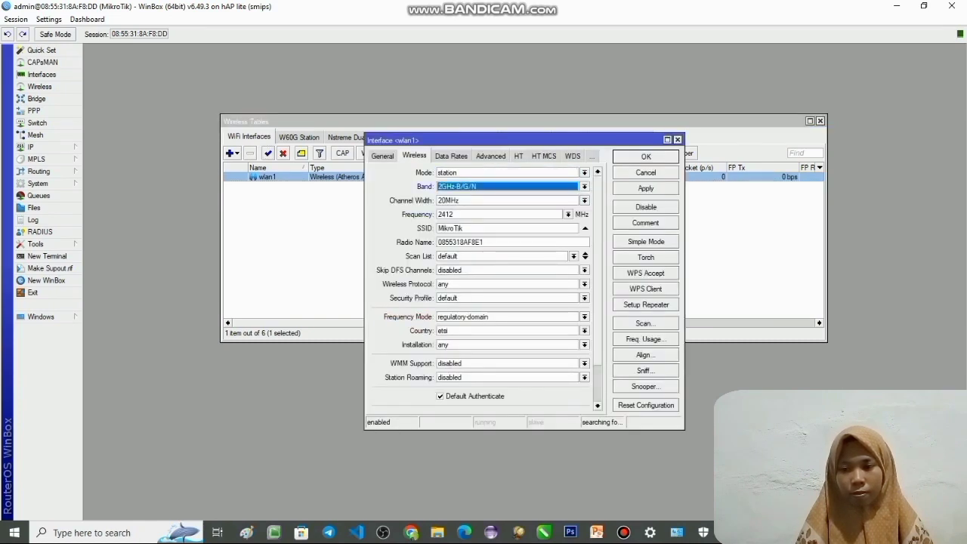
{"action": "left_click", "coordinate": [568, 214]}
{"action": "left_click", "coordinate": [483, 303]}
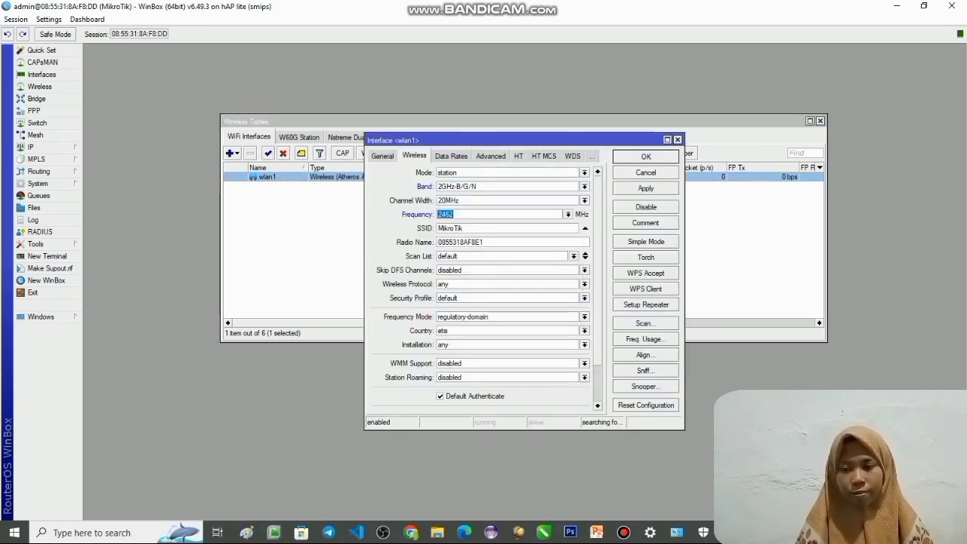
{"action": "left_click", "coordinate": [585, 298]}
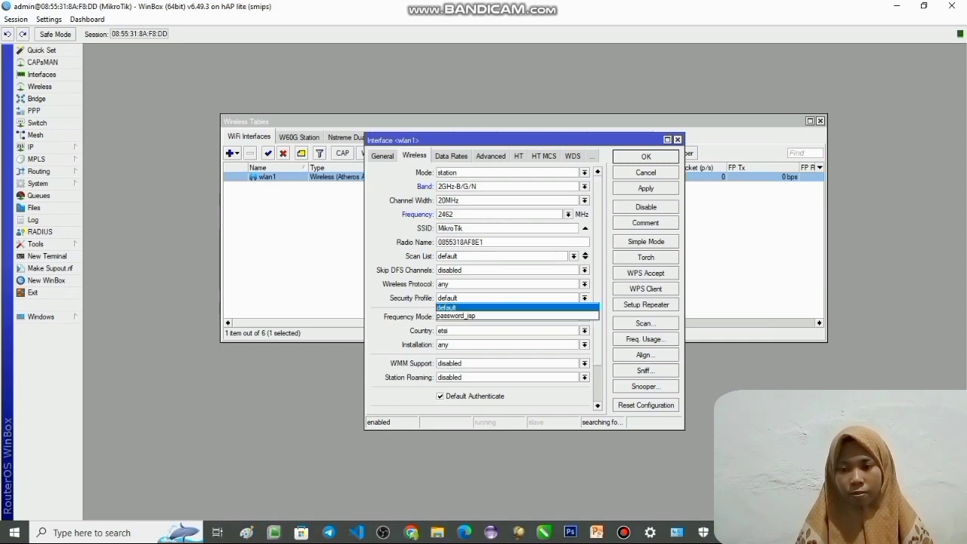
{"action": "left_click", "coordinate": [484, 317]}
- Scan for networks on wlan1, connect to the Rutinitas access point and save the interface settings
{"action": "left_click", "coordinate": [646, 323]}
{"action": "left_click", "coordinate": [662, 166]}
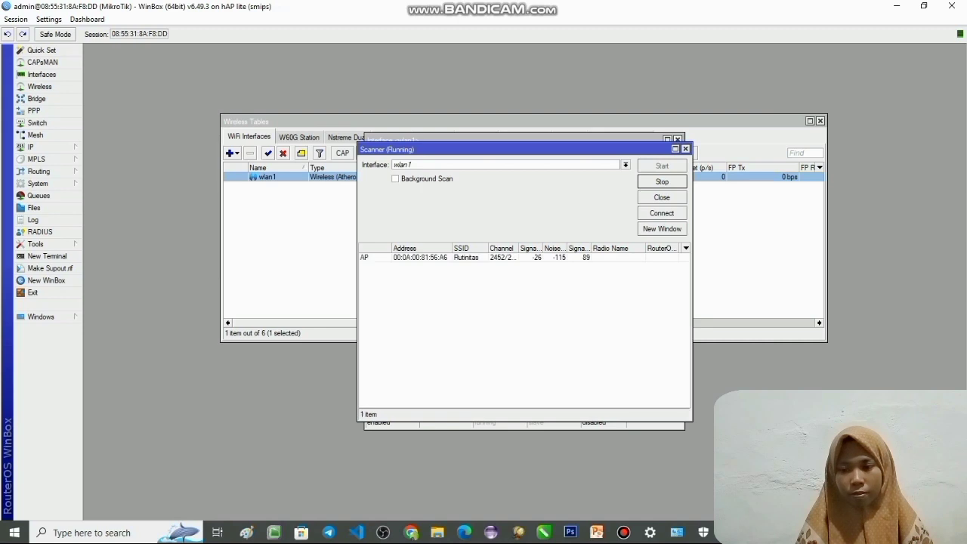
{"action": "left_click", "coordinate": [466, 257]}
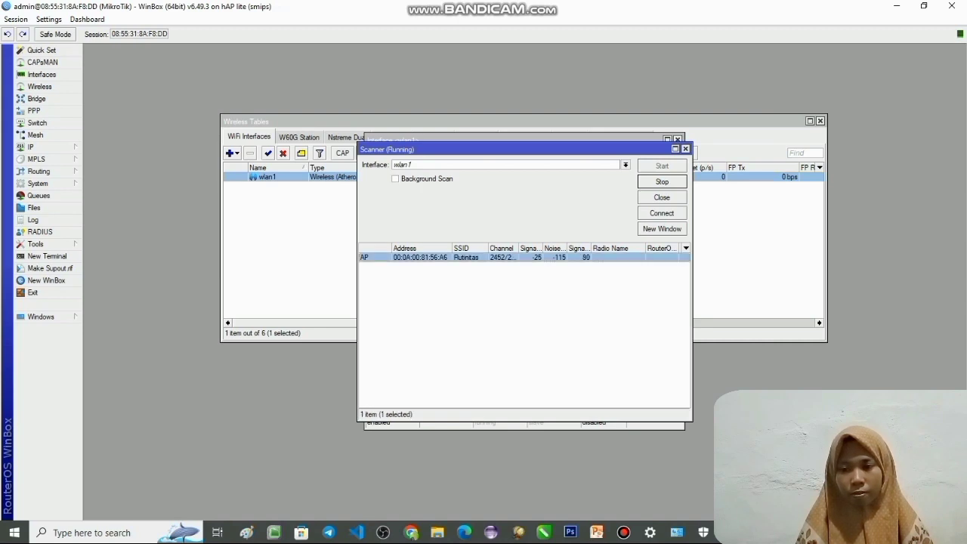
{"action": "left_click", "coordinate": [662, 213]}
{"action": "left_click", "coordinate": [646, 188]}
{"action": "left_click", "coordinate": [646, 157]}
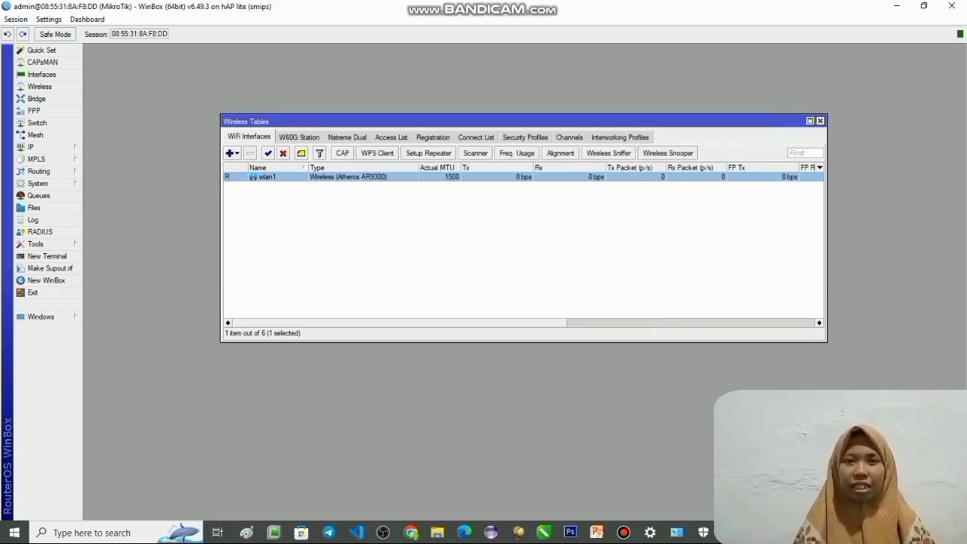
- Add another wireless security profile named password_wifi
{"action": "left_click", "coordinate": [559, 242]}
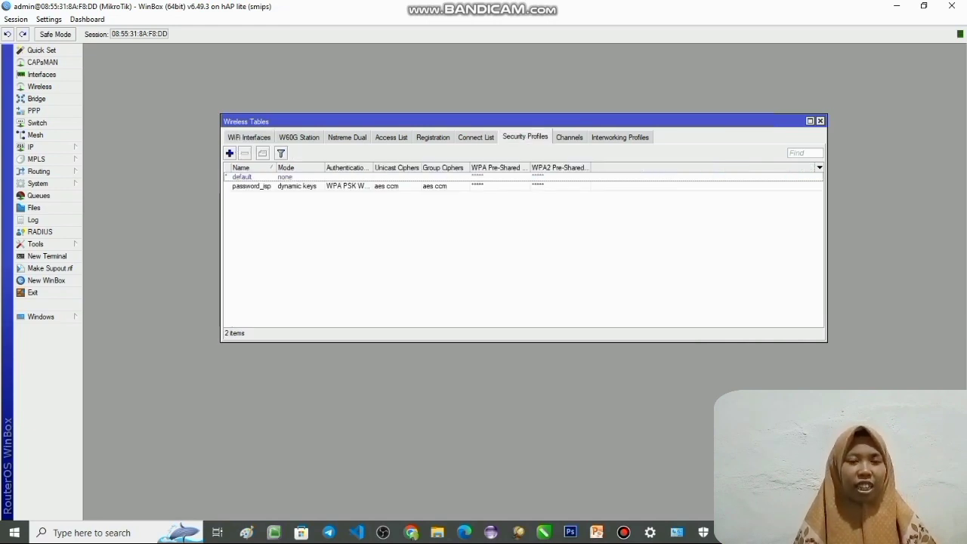
{"action": "left_click", "coordinate": [230, 154]}
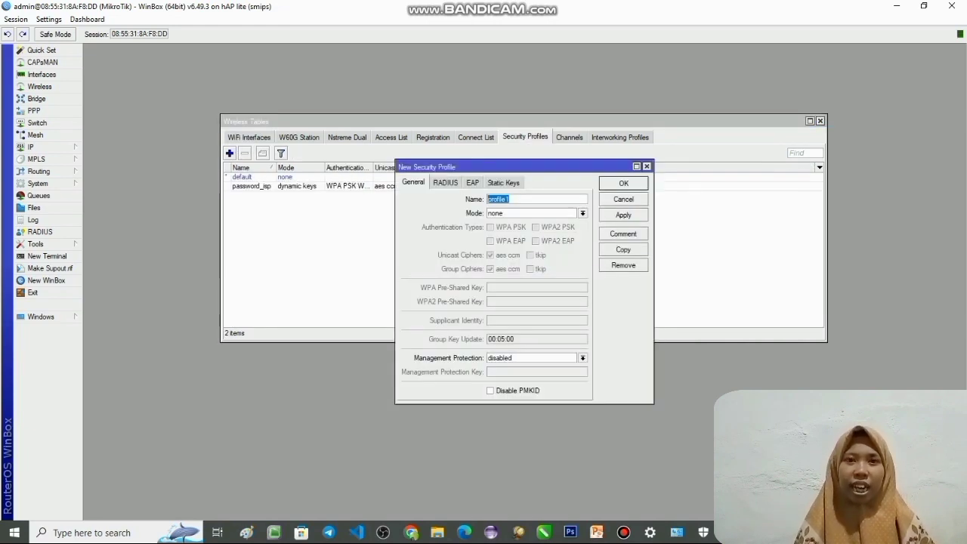
{"action": "type", "text": "passwor"}
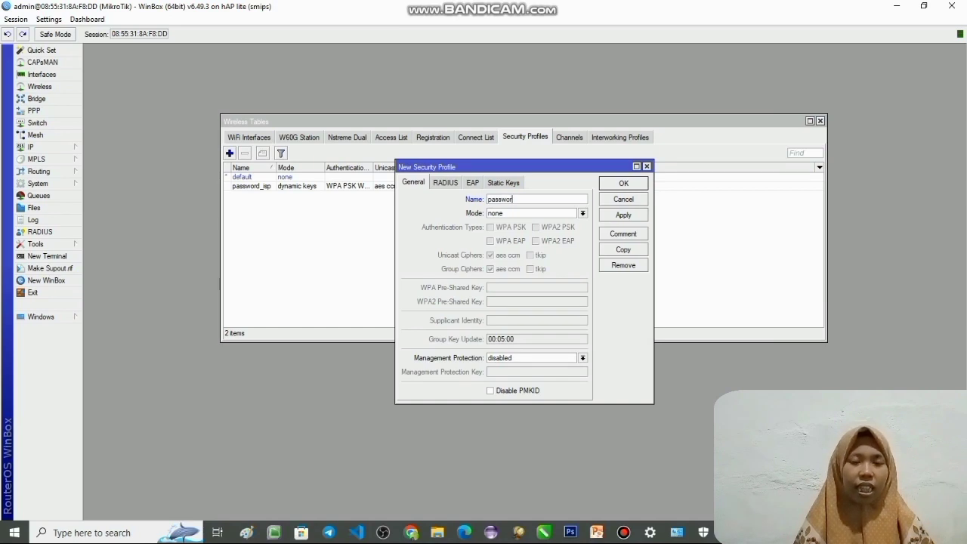
{"action": "type", "text": "d_wifi"}
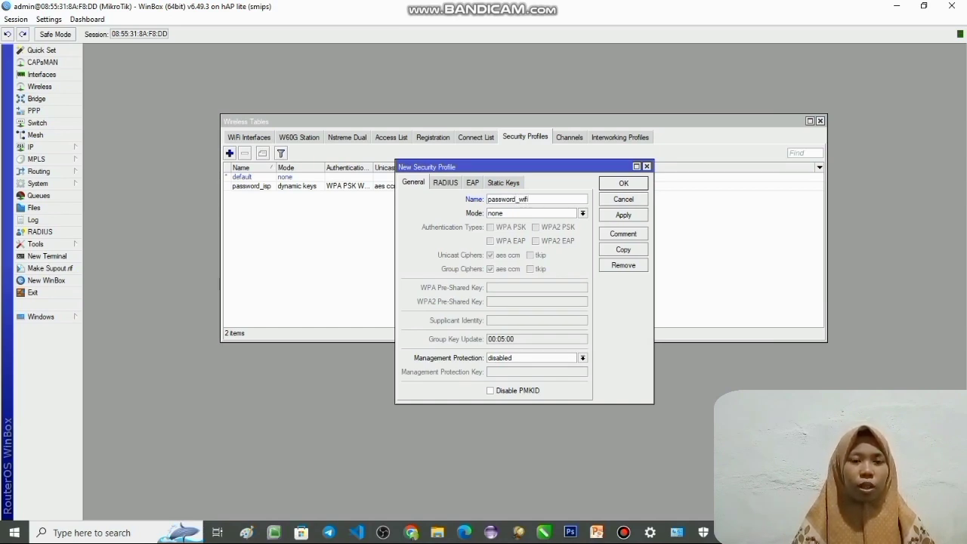
- Set the password_wifi profile's mode to dynamic keys with WPA PSK and WPA2 PSK authentication
{"action": "left_click", "coordinate": [583, 213]}
{"action": "left_click", "coordinate": [495, 232]}
{"action": "left_click", "coordinate": [582, 213]}
{"action": "left_click", "coordinate": [505, 223]}
{"action": "left_click", "coordinate": [490, 227]}
{"action": "left_click", "coordinate": [536, 227]}
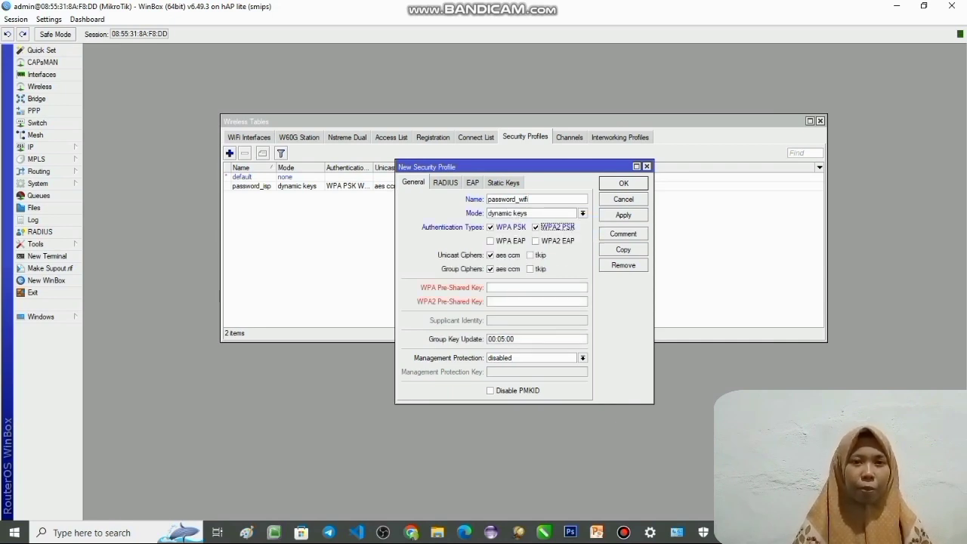
- Enter the WPA and WPA2 pre-shared keys for the password_wifi profile and save it
{"action": "left_click", "coordinate": [528, 287]}
{"action": "type", "text": "******"}
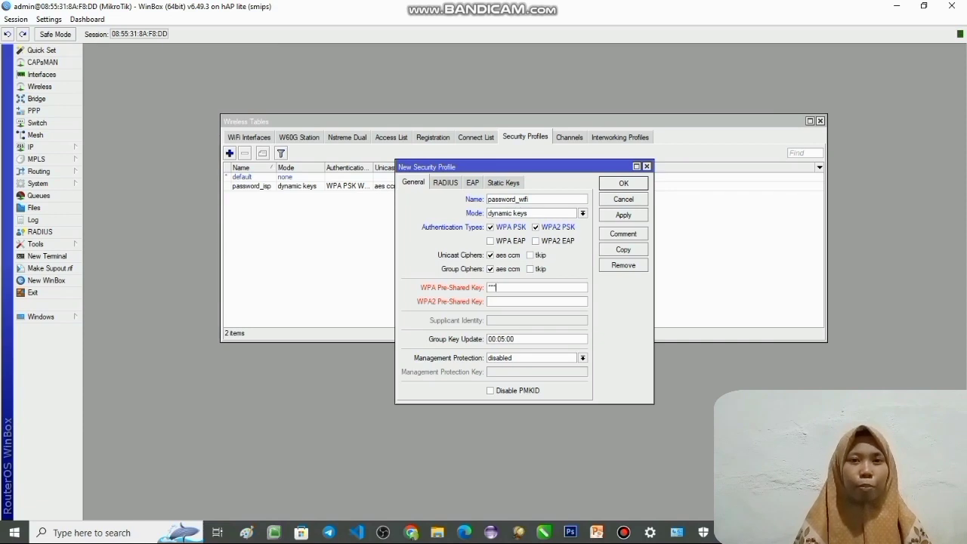
{"action": "type", "text": "**"}
{"action": "key", "text": "Tab"}
{"action": "type", "text": "********"}
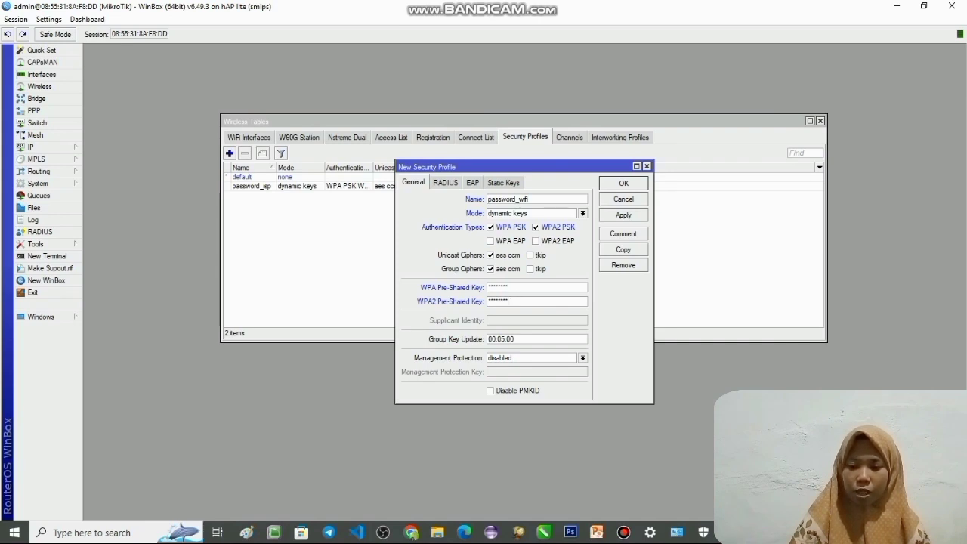
{"action": "left_click", "coordinate": [623, 215]}
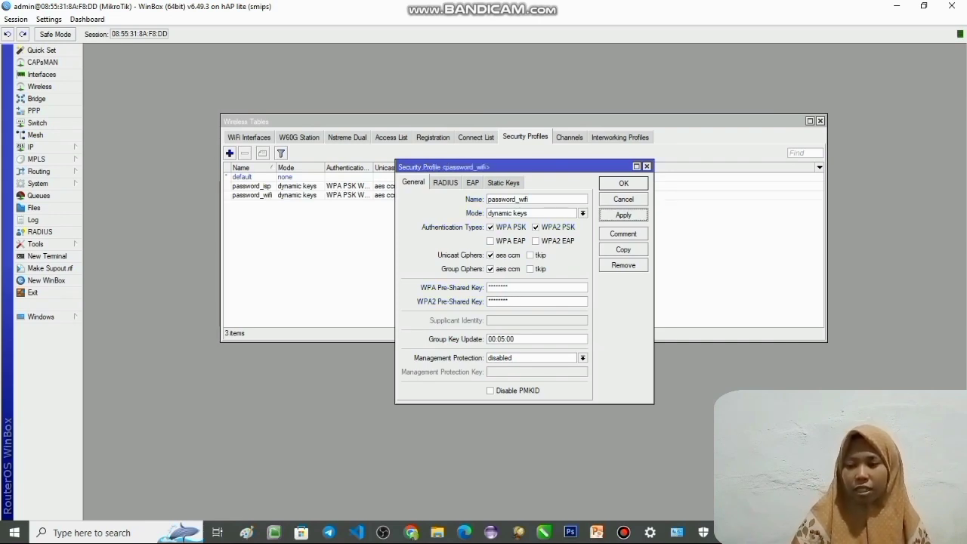
{"action": "left_click", "coordinate": [623, 184]}
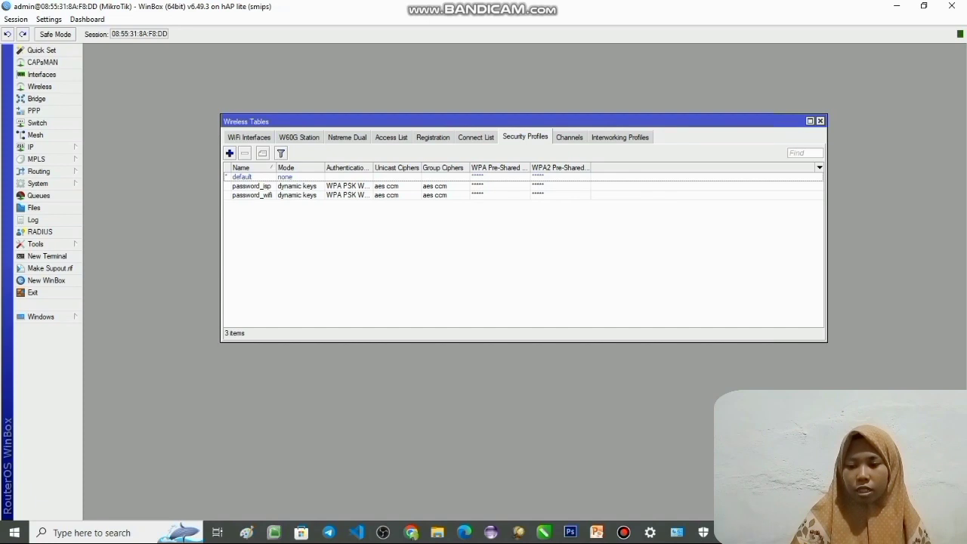
- Start a new virtual WiFi interface on master wlan1 in ap bridge mode with the SSID Fuji_UAS
{"action": "left_click", "coordinate": [249, 137]}
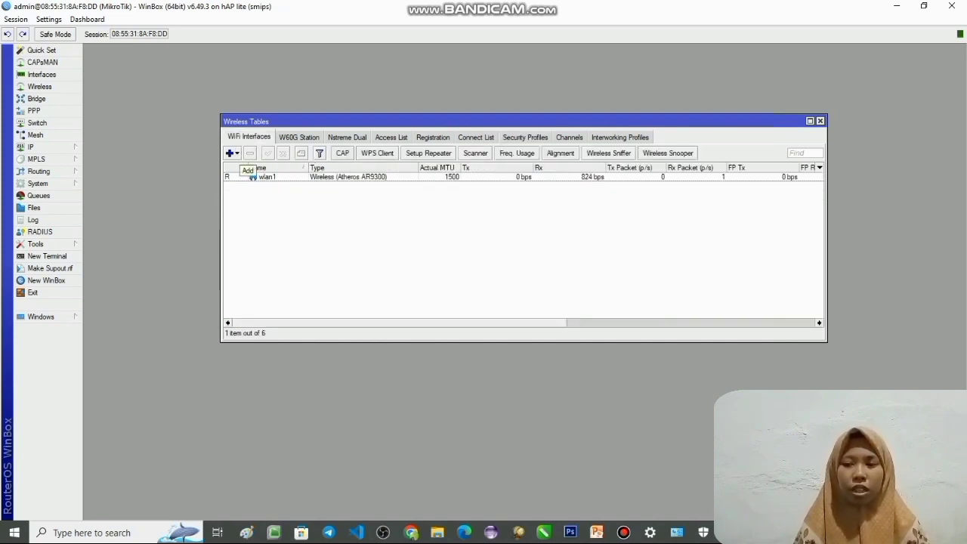
{"action": "left_click", "coordinate": [232, 153]}
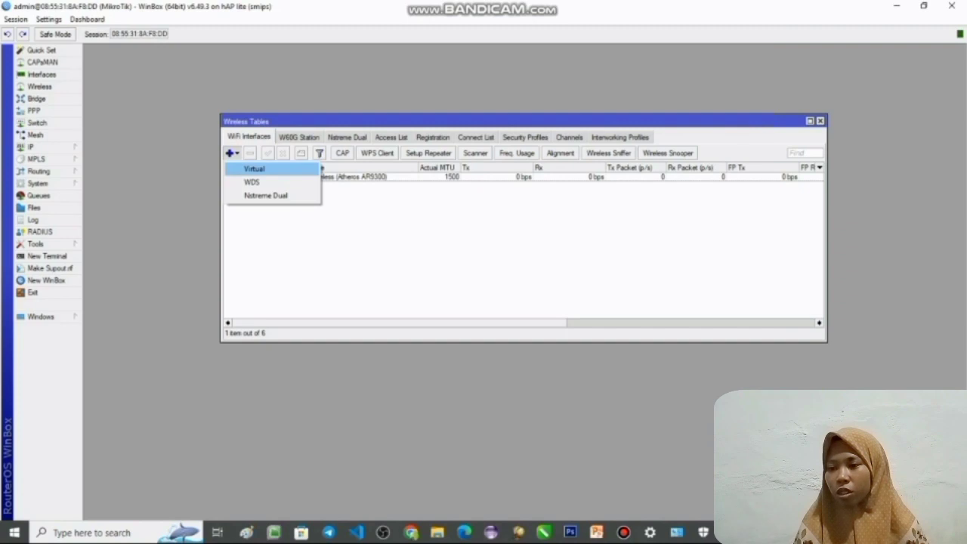
{"action": "left_click", "coordinate": [254, 168]}
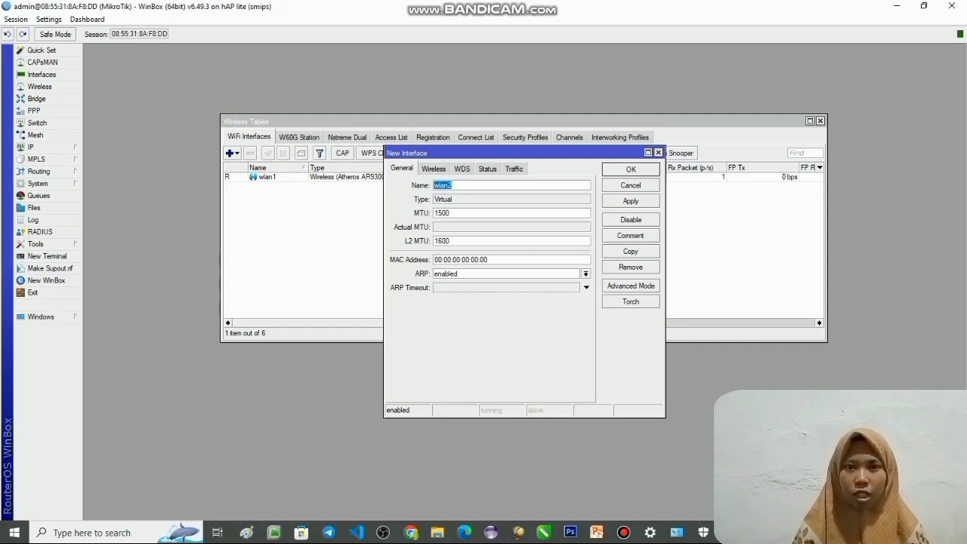
{"action": "left_click", "coordinate": [433, 168]}
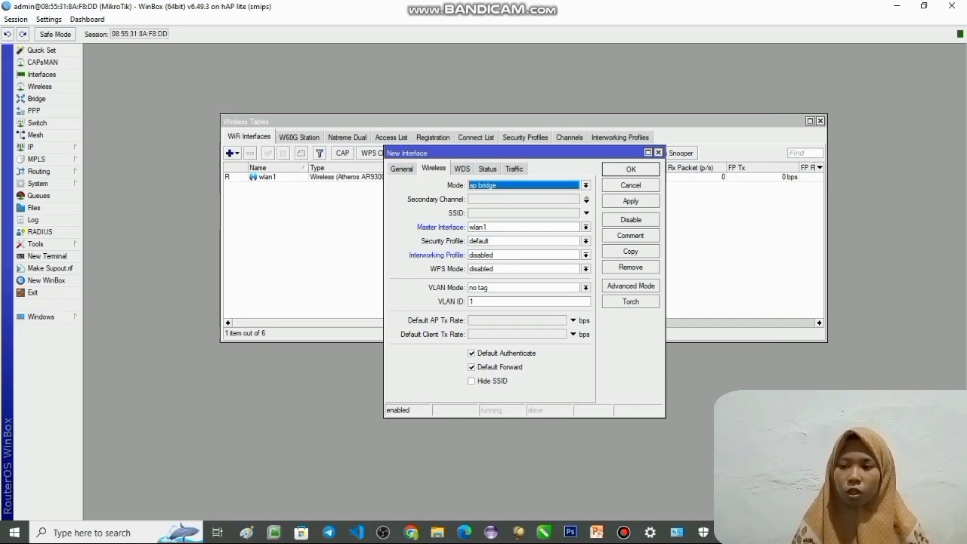
{"action": "left_click", "coordinate": [586, 213]}
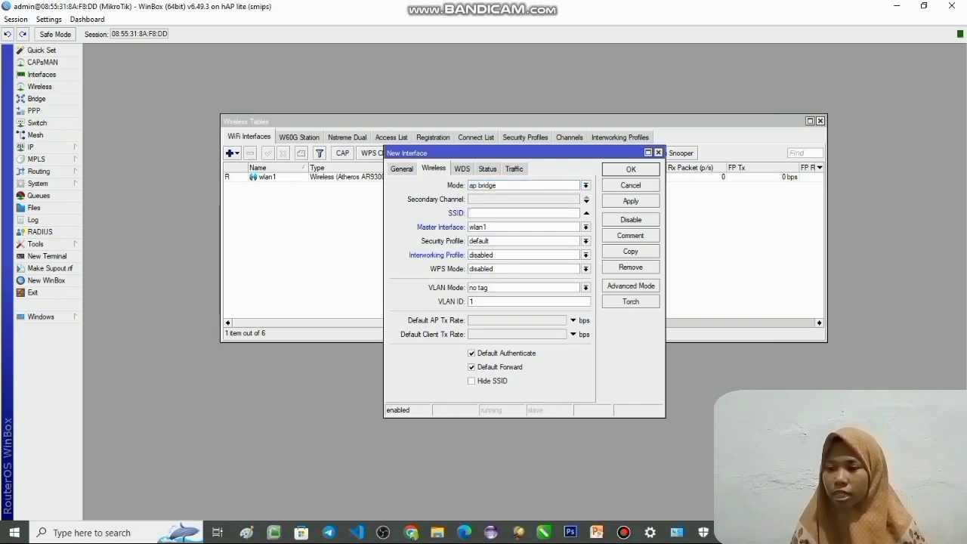
{"action": "type", "text": "Fuji"}
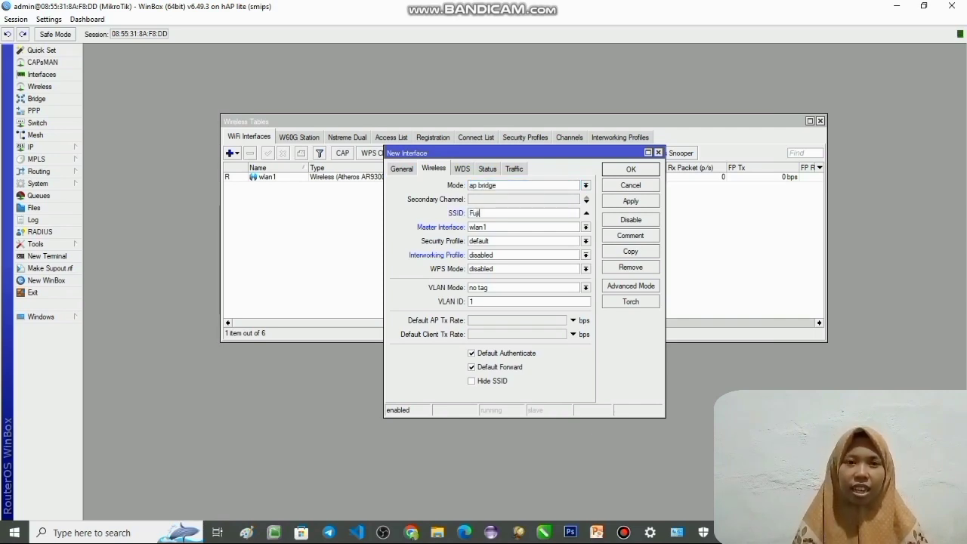
{"action": "type", "text": "_UAS"}
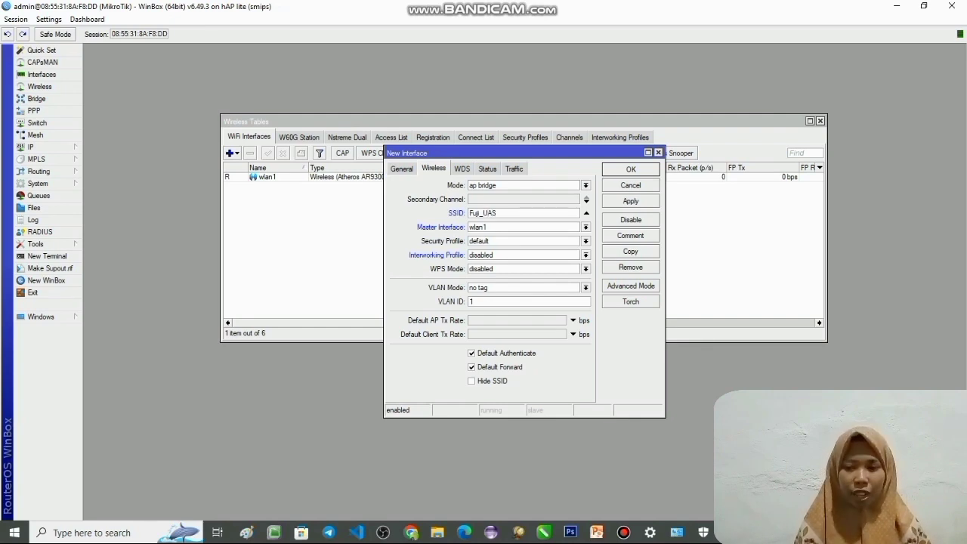
- Assign the password_wifi security profile to the new virtual interface and save it
{"action": "left_click", "coordinate": [586, 241]}
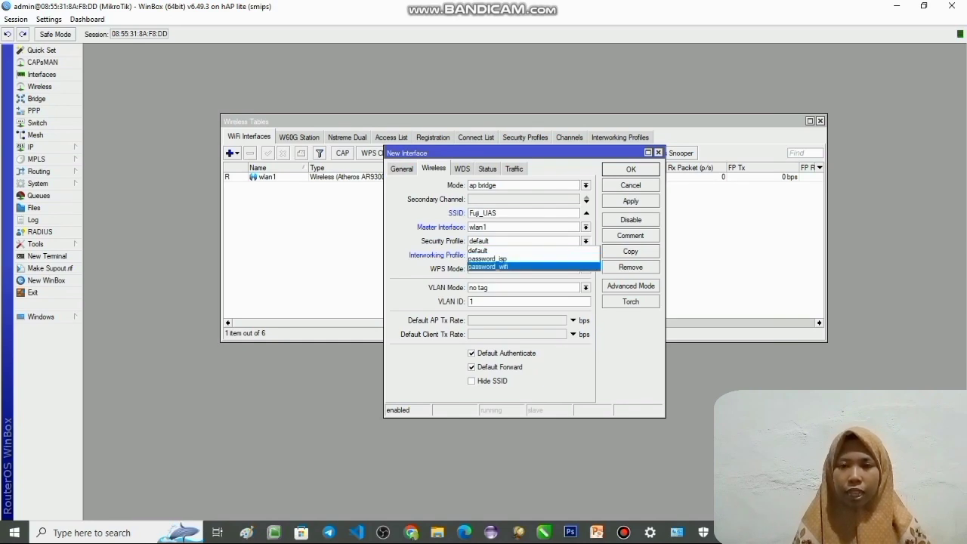
{"action": "key", "text": "Return"}
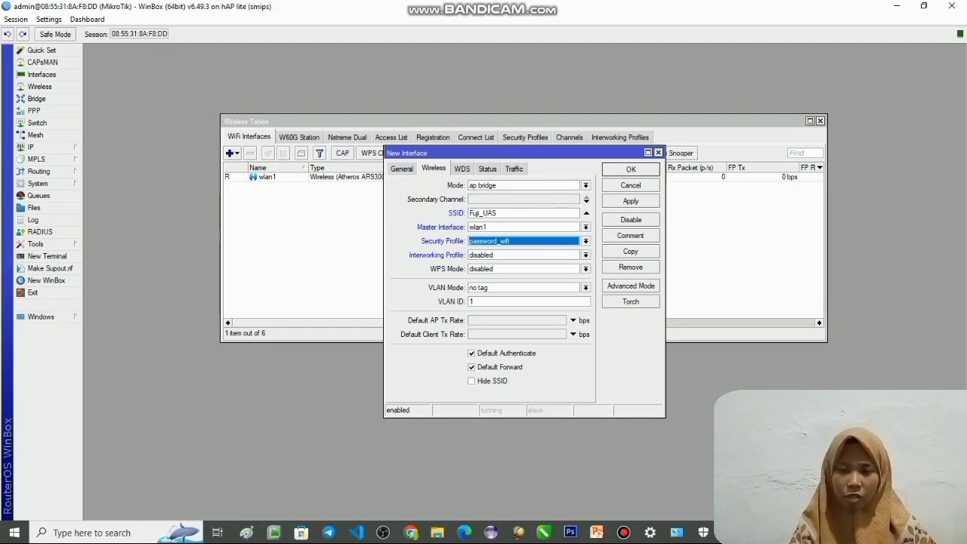
{"action": "left_click", "coordinate": [630, 201]}
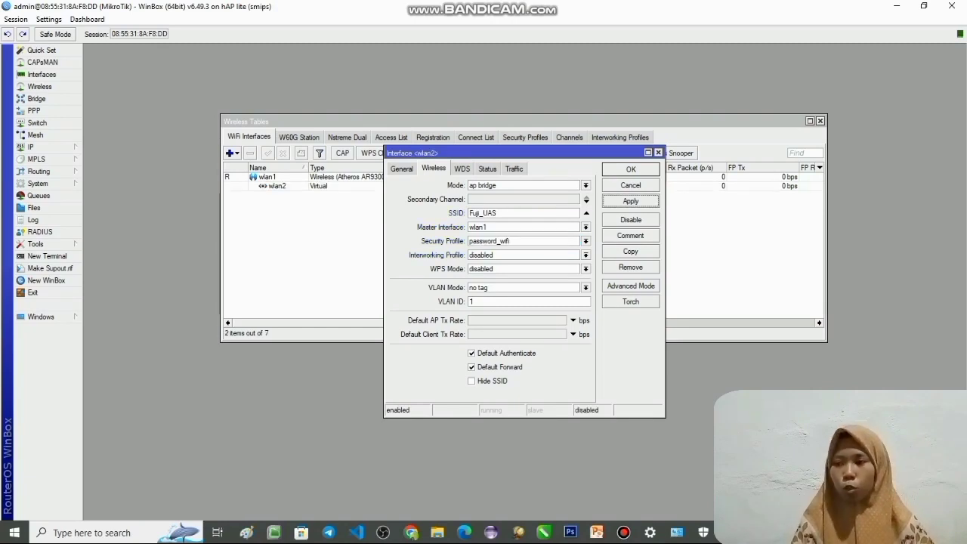
{"action": "left_click", "coordinate": [631, 170]}
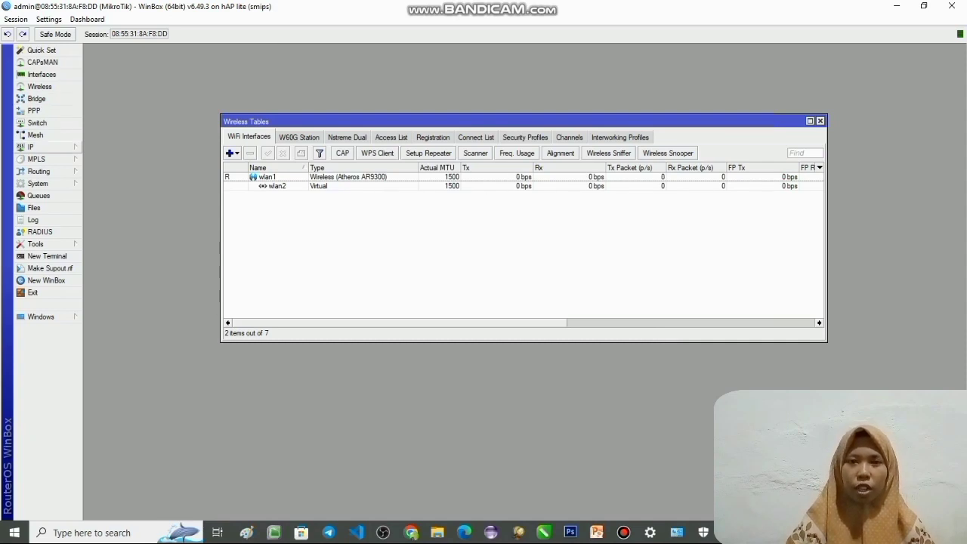
{"action": "left_click", "coordinate": [34, 147]}
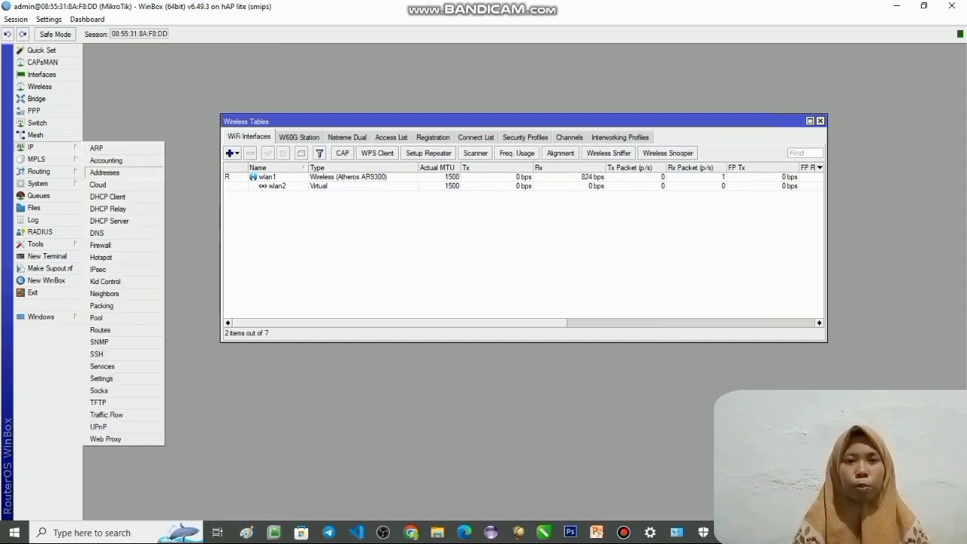
{"action": "left_click", "coordinate": [105, 172]}
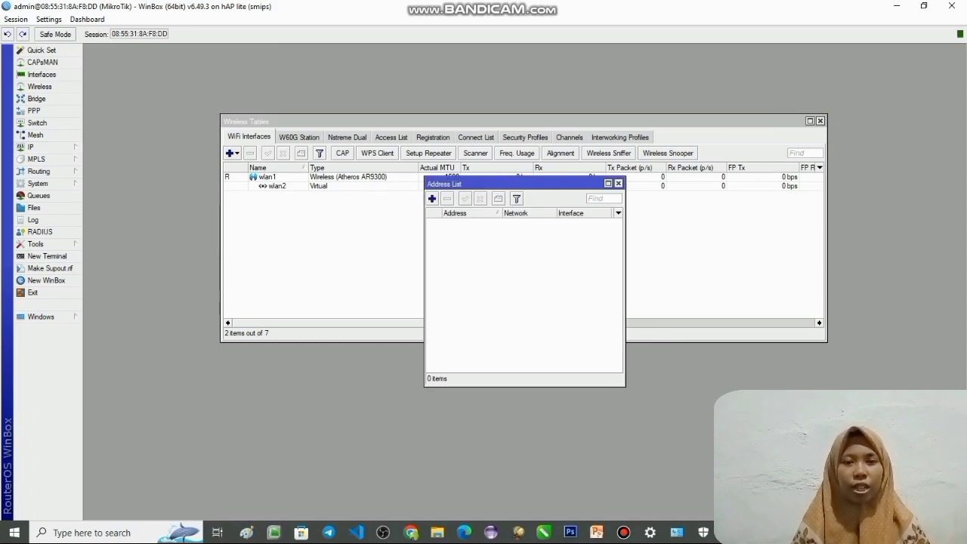
{"action": "left_click", "coordinate": [617, 183]}
- Add a DHCP client on interface wlan1, keeping peer DNS, peer NTP and the default route enabled
{"action": "left_click", "coordinate": [34, 146]}
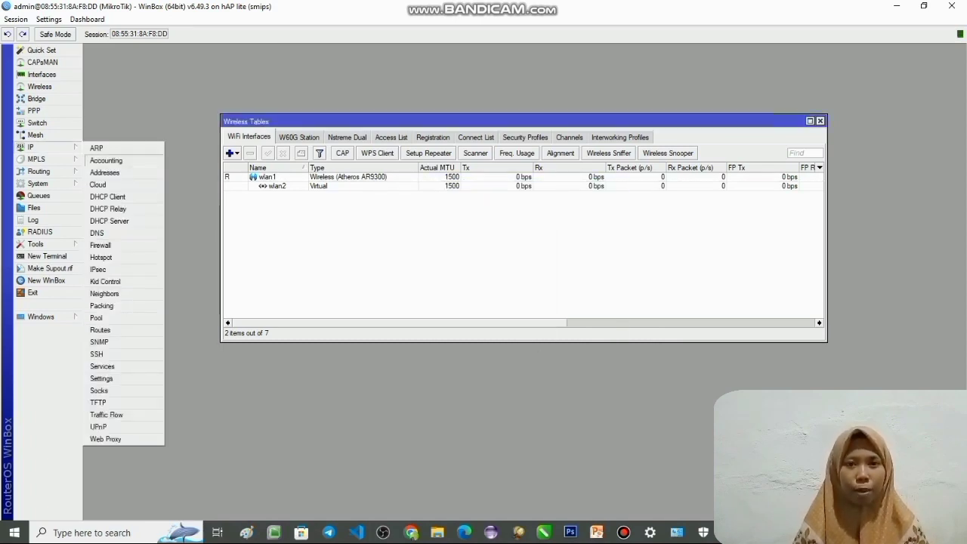
{"action": "left_click", "coordinate": [104, 196]}
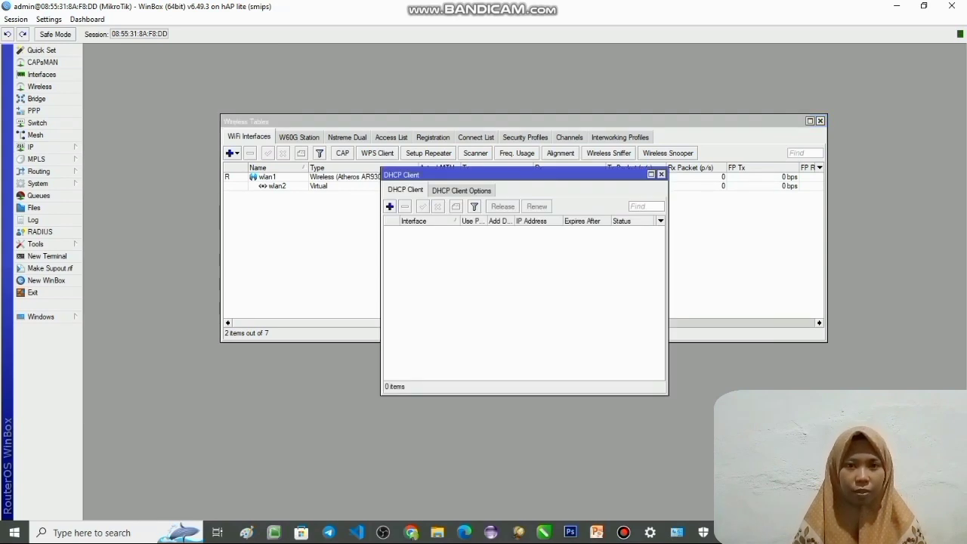
{"action": "left_click", "coordinate": [390, 207]}
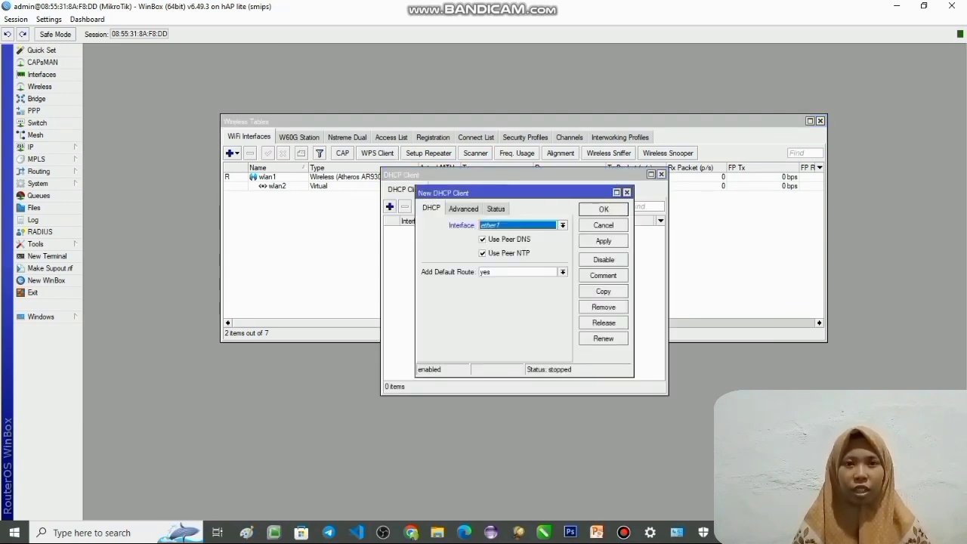
{"action": "left_click", "coordinate": [563, 225]}
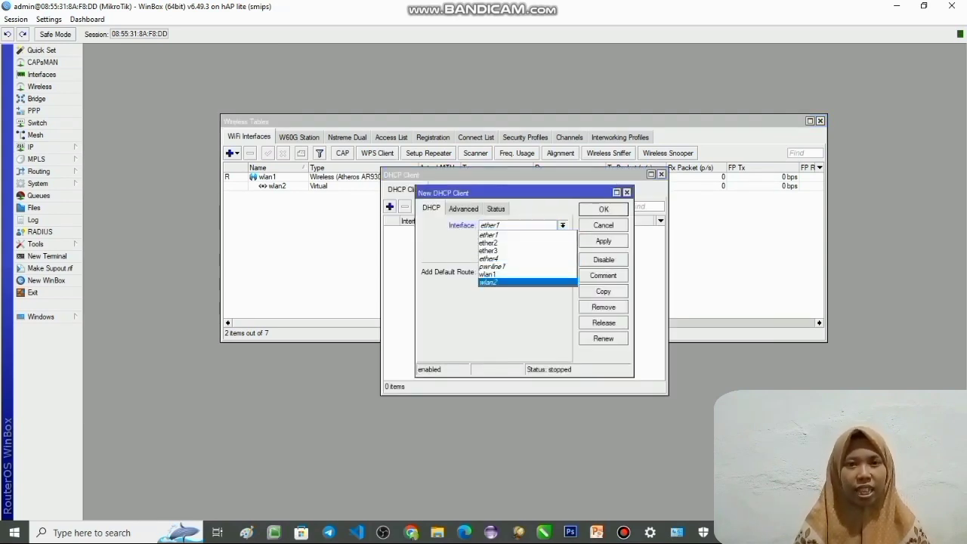
{"action": "left_click", "coordinate": [527, 275]}
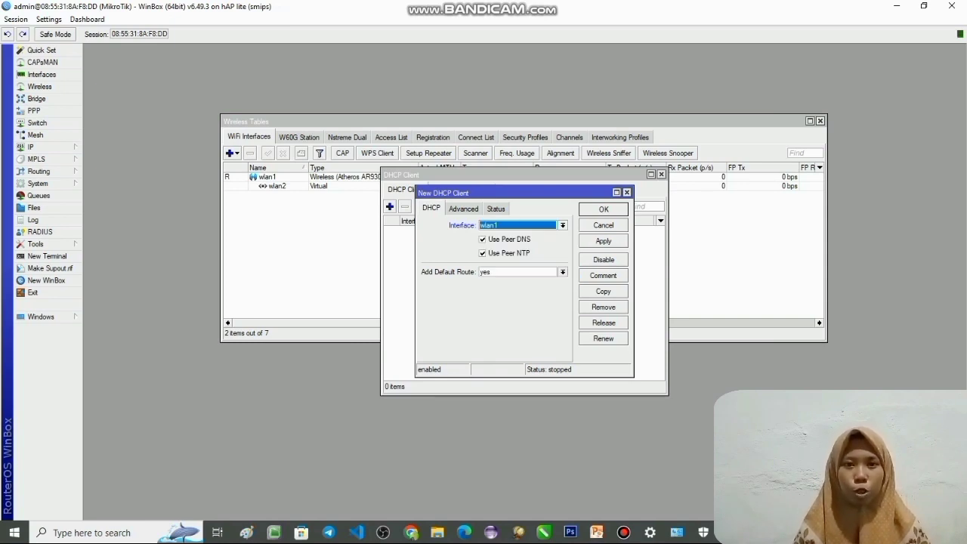
{"action": "left_click", "coordinate": [603, 241]}
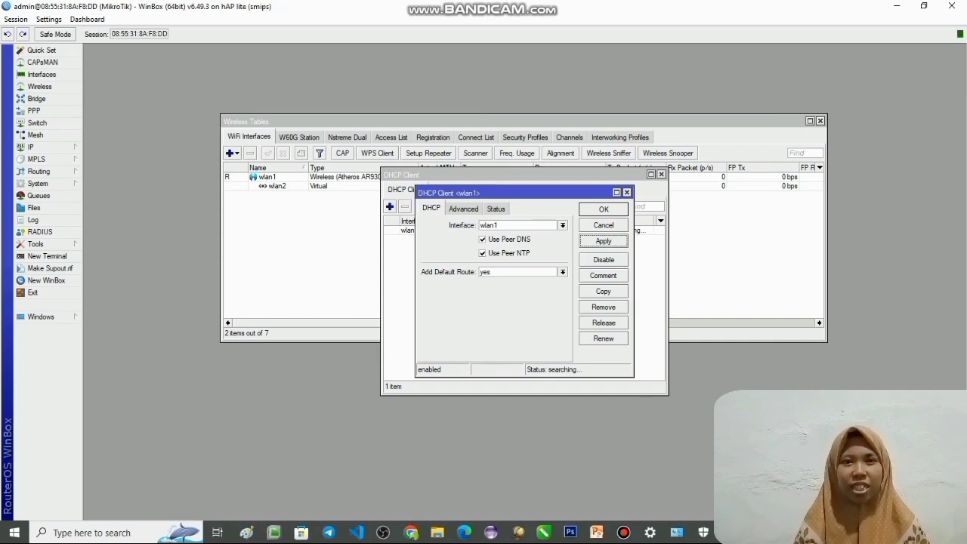
{"action": "left_click", "coordinate": [603, 209]}
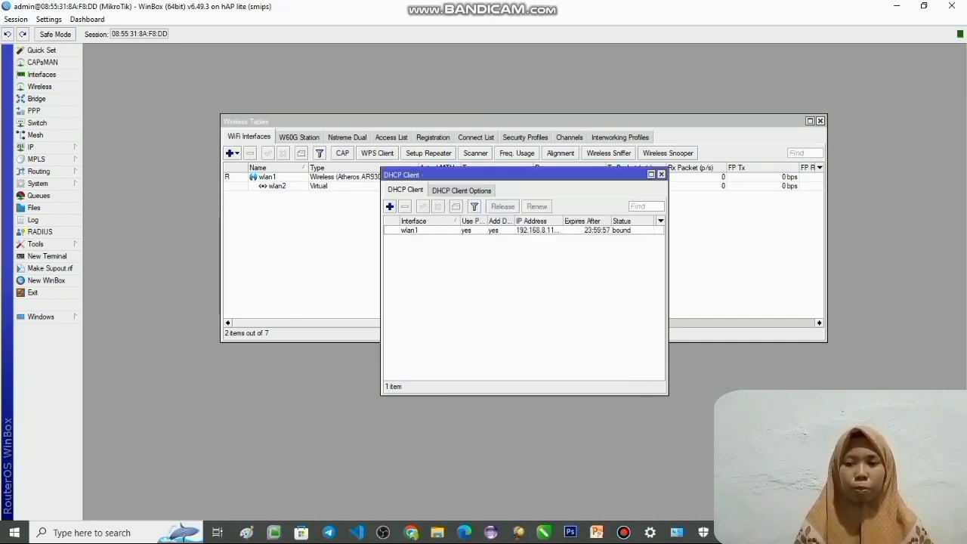
- Start a new IP address entry with the address 192.168.30.1/24
{"action": "left_click", "coordinate": [661, 174]}
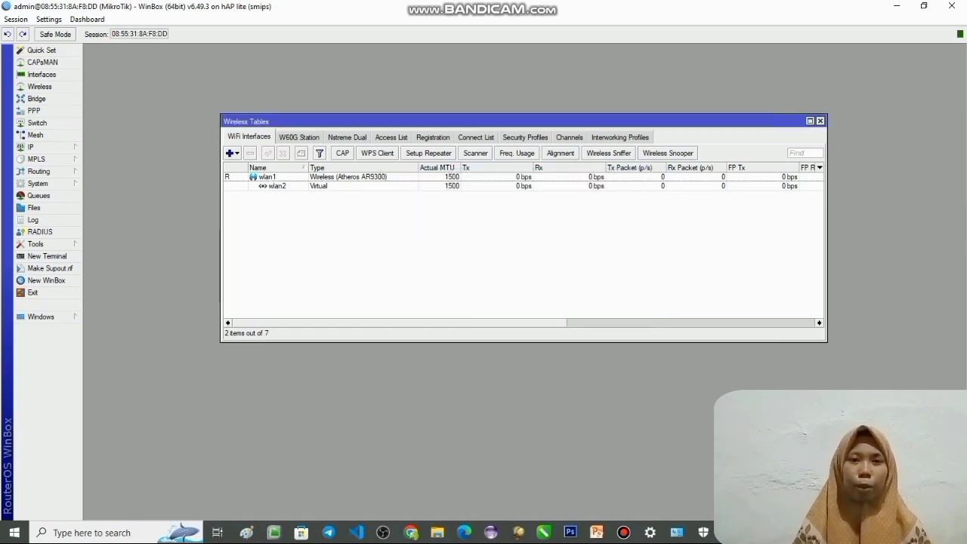
{"action": "left_click", "coordinate": [30, 146]}
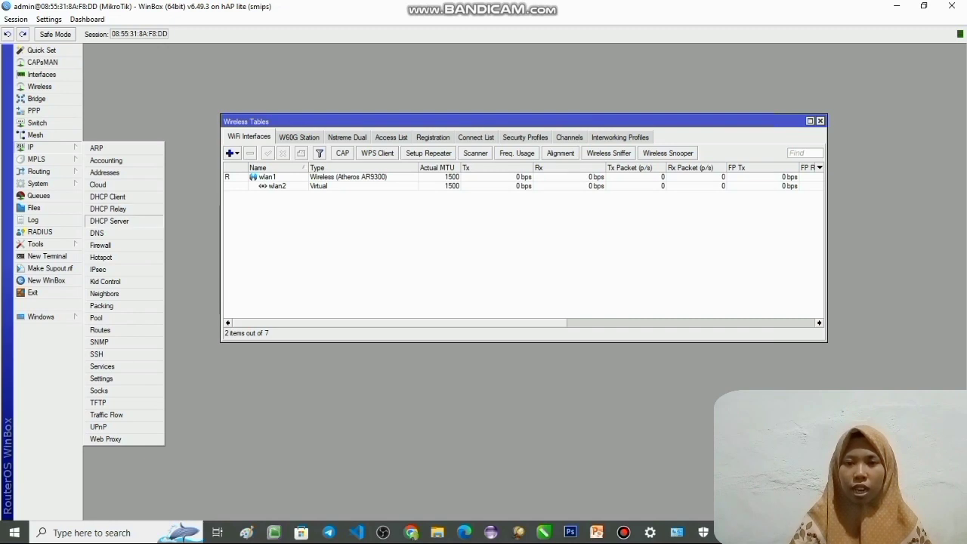
{"action": "left_click", "coordinate": [104, 172]}
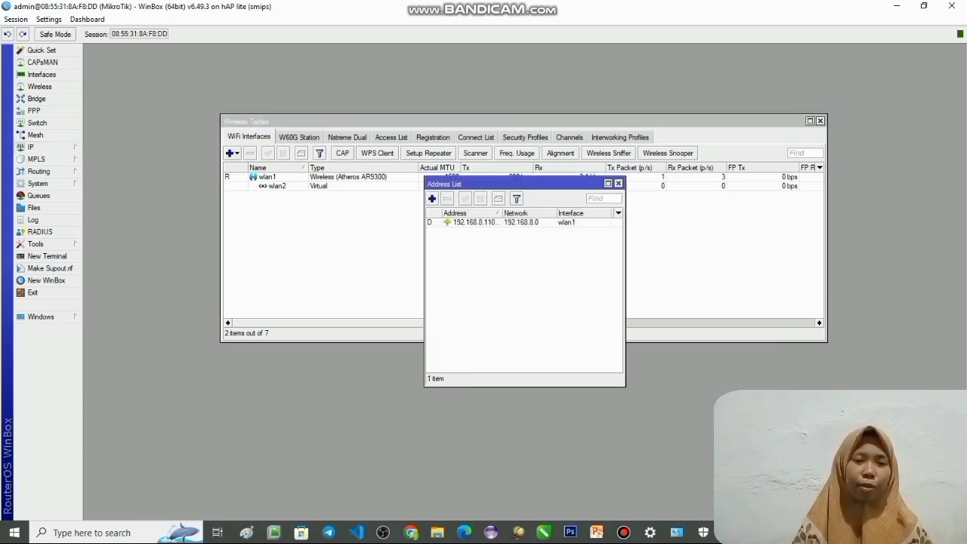
{"action": "left_click", "coordinate": [432, 198]}
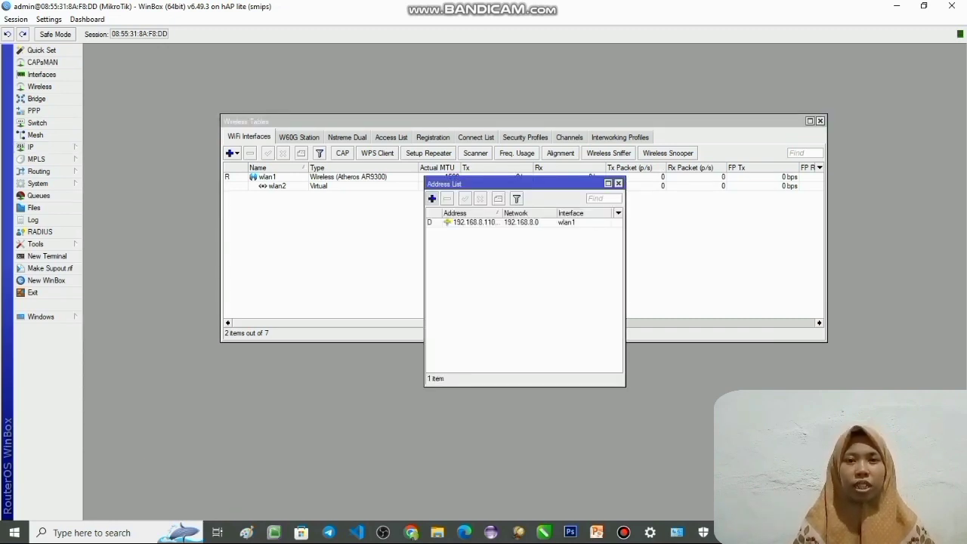
{"action": "type", "text": "1"}
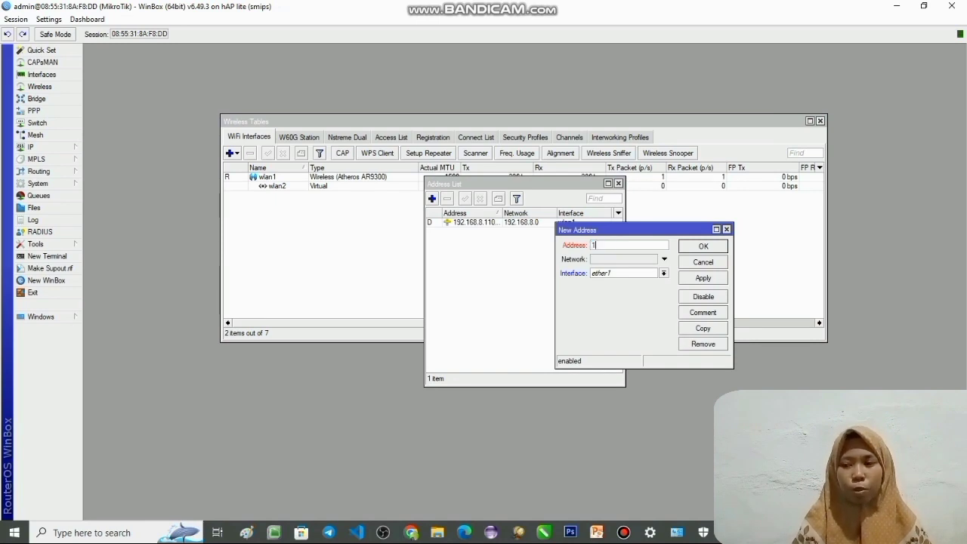
{"action": "type", "text": "92.168."}
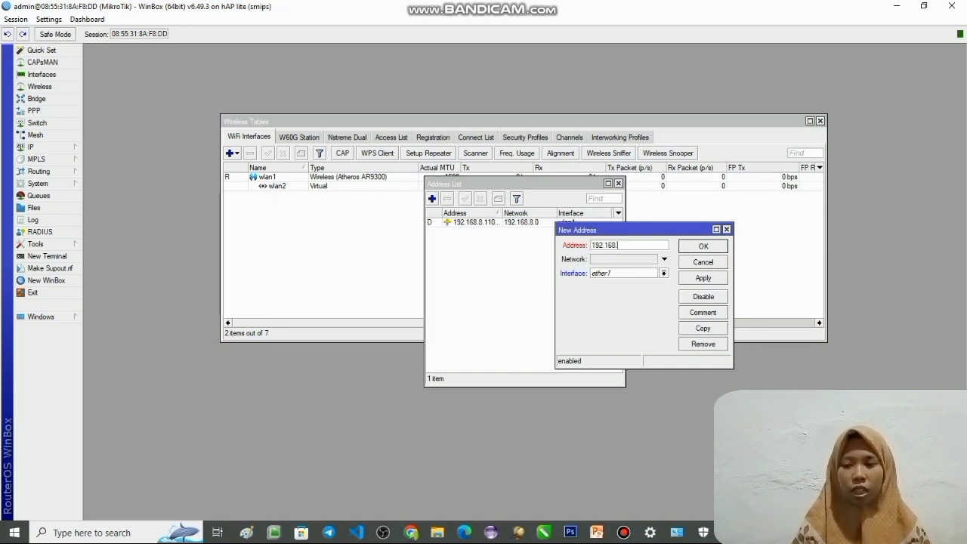
{"action": "type", "text": "30"}
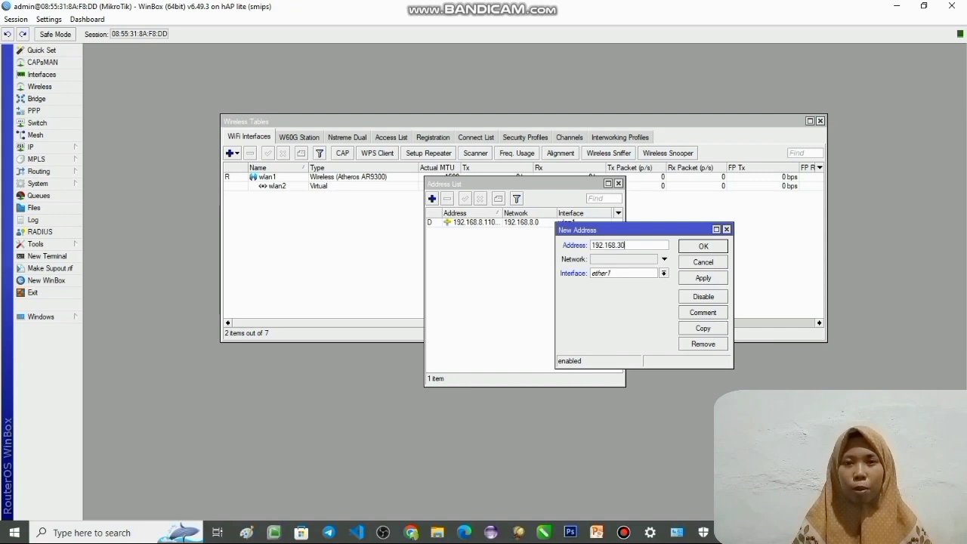
{"action": "type", "text": ".1/24"}
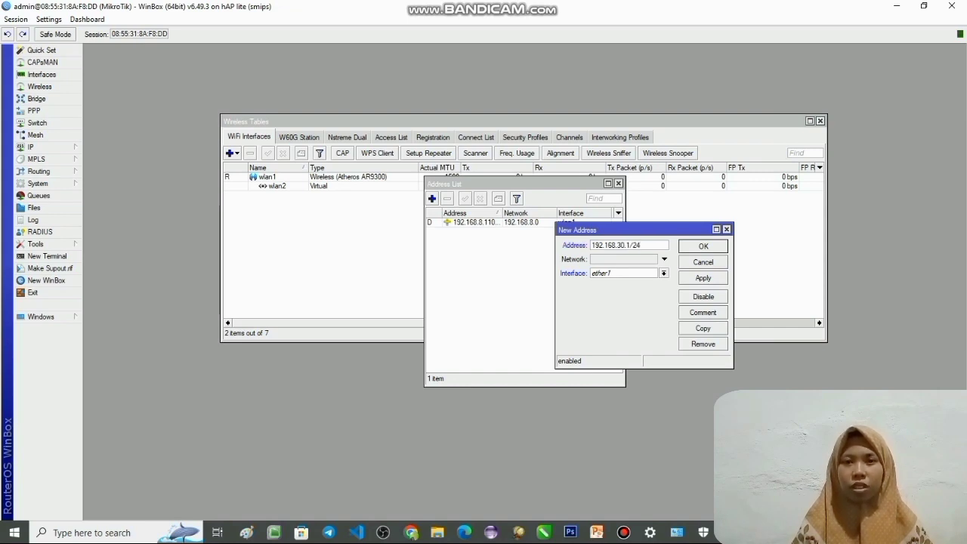
- Set the new address's network to 192.168.30.0 and its interface to wlan2, and save the entry
{"action": "key", "text": "Tab"}
{"action": "type", "text": "19"}
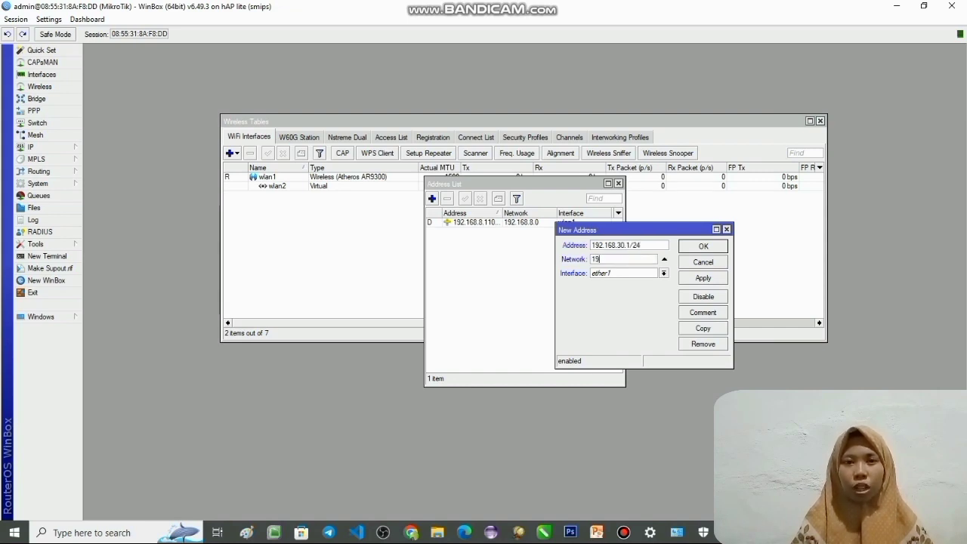
{"action": "type", "text": "2.168.3"}
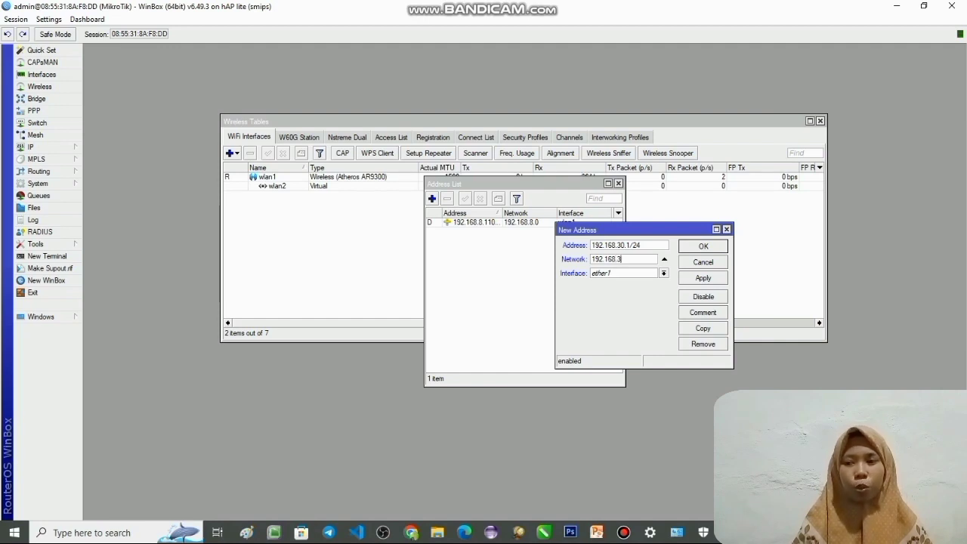
{"action": "type", "text": "0.0"}
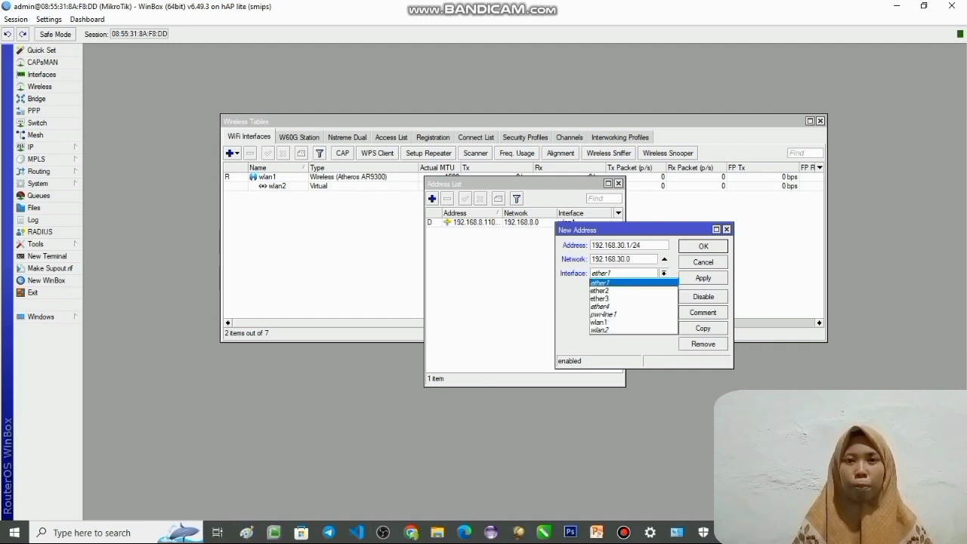
{"action": "left_click", "coordinate": [624, 336]}
{"action": "left_click", "coordinate": [703, 278]}
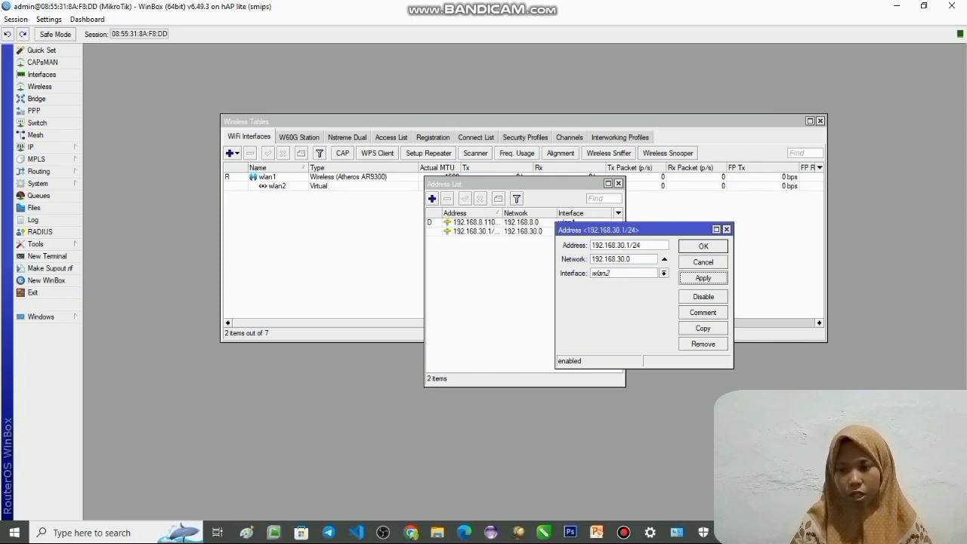
{"action": "left_click", "coordinate": [704, 246]}
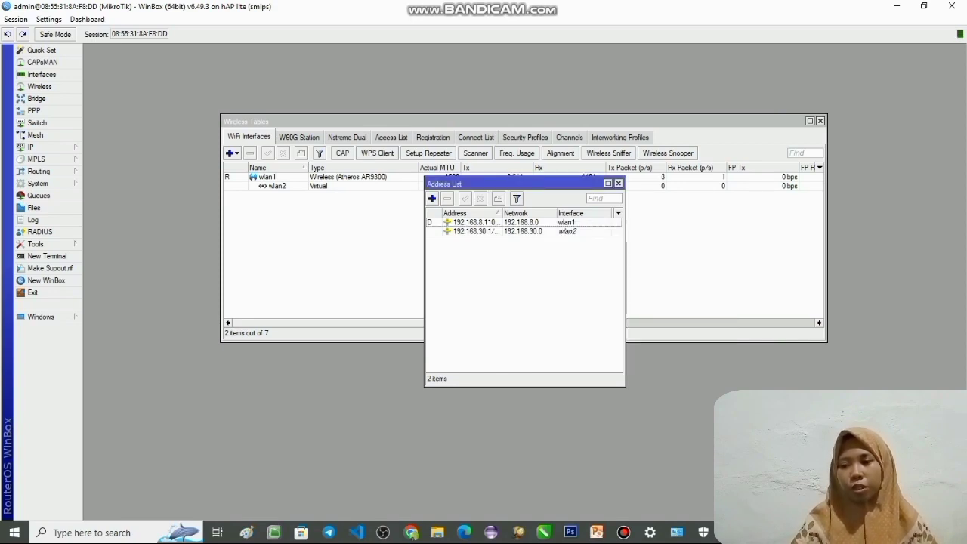
{"action": "left_click", "coordinate": [703, 248]}
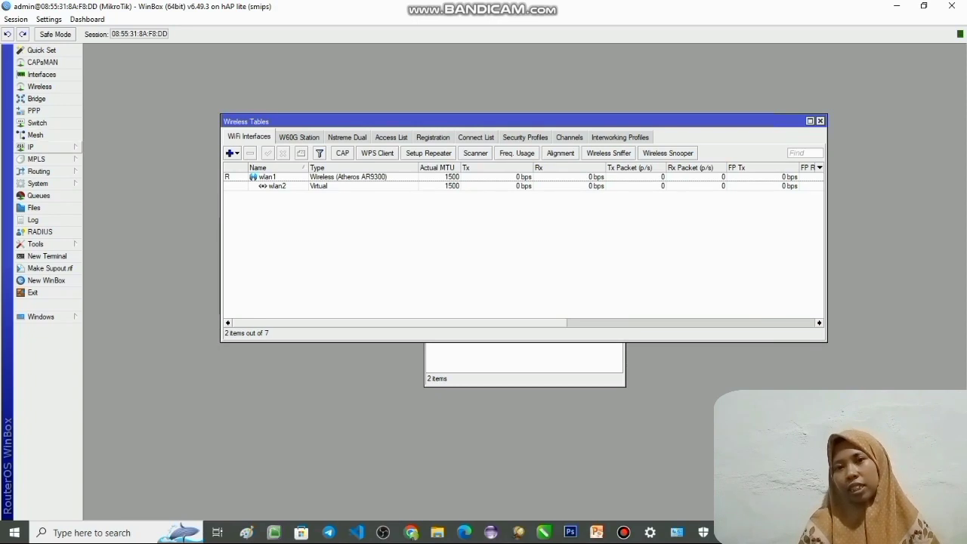
- Add a firewall NAT rule on the srcnat chain with the action masquerade and save it
{"action": "left_click", "coordinate": [47, 148]}
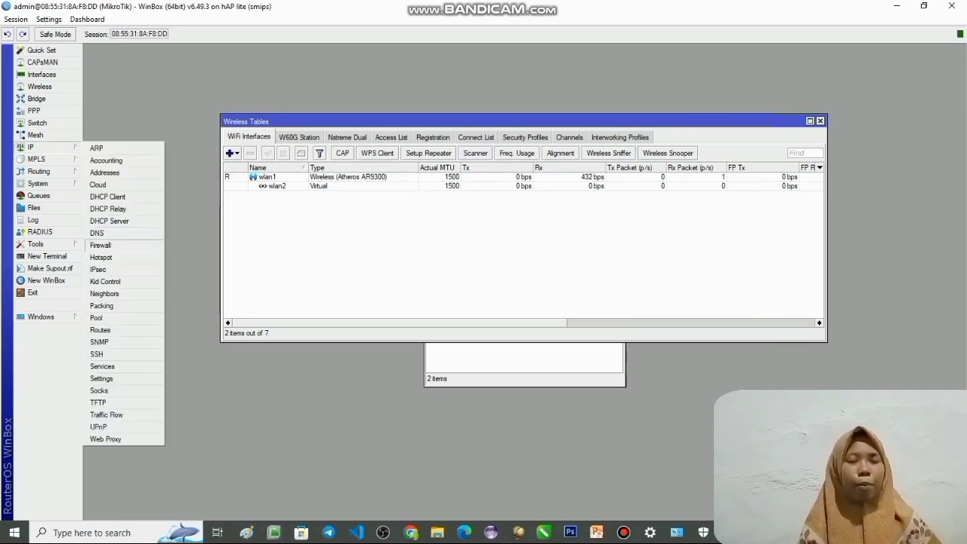
{"action": "left_click", "coordinate": [100, 245]}
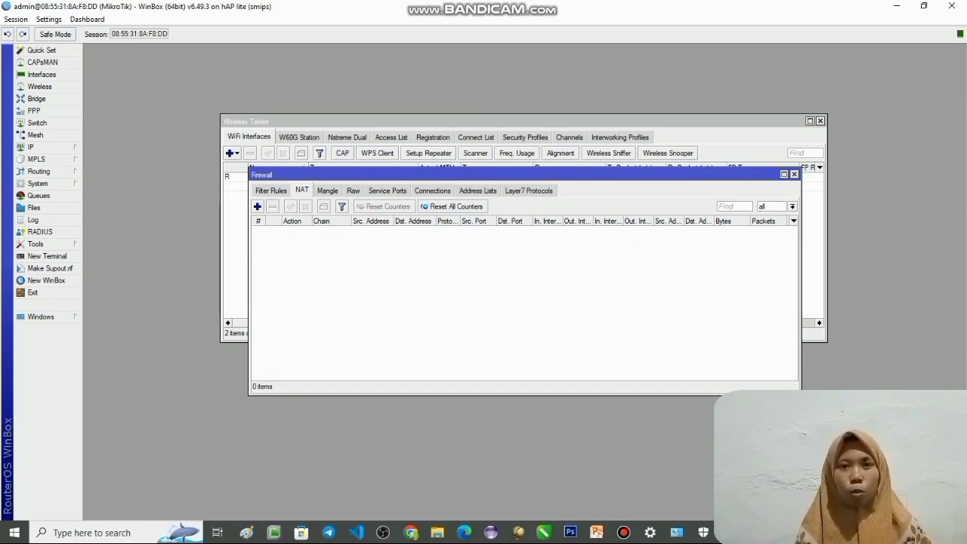
{"action": "left_click", "coordinate": [257, 206]}
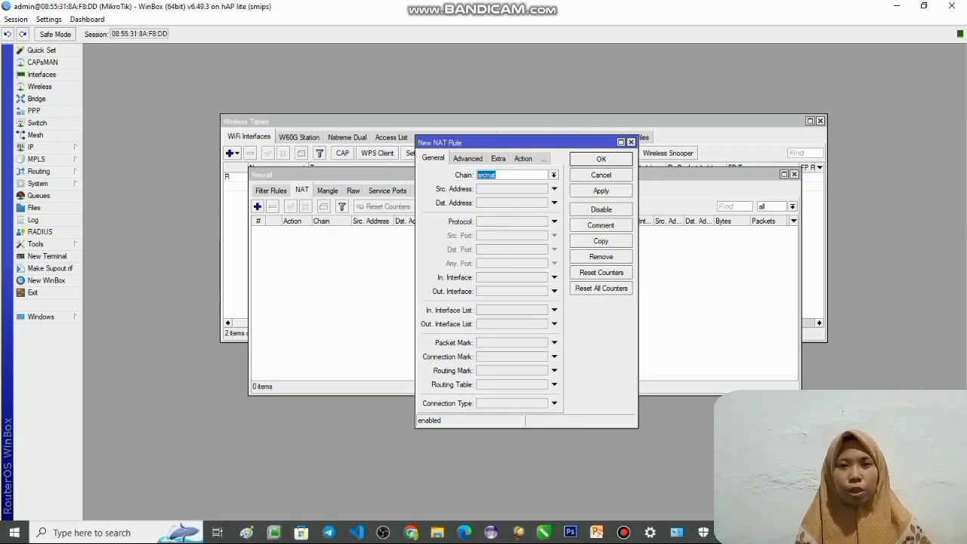
{"action": "left_click", "coordinate": [523, 158]}
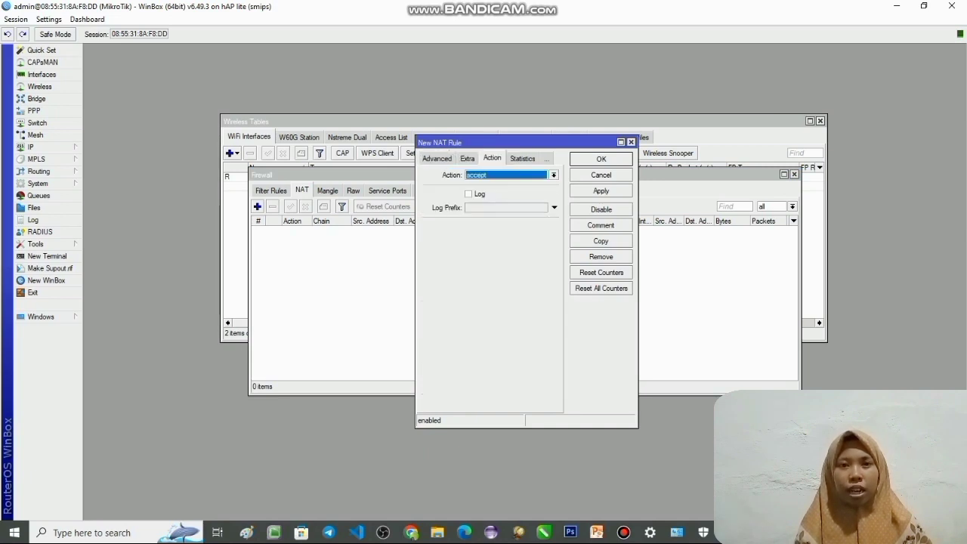
{"action": "left_click", "coordinate": [554, 175]}
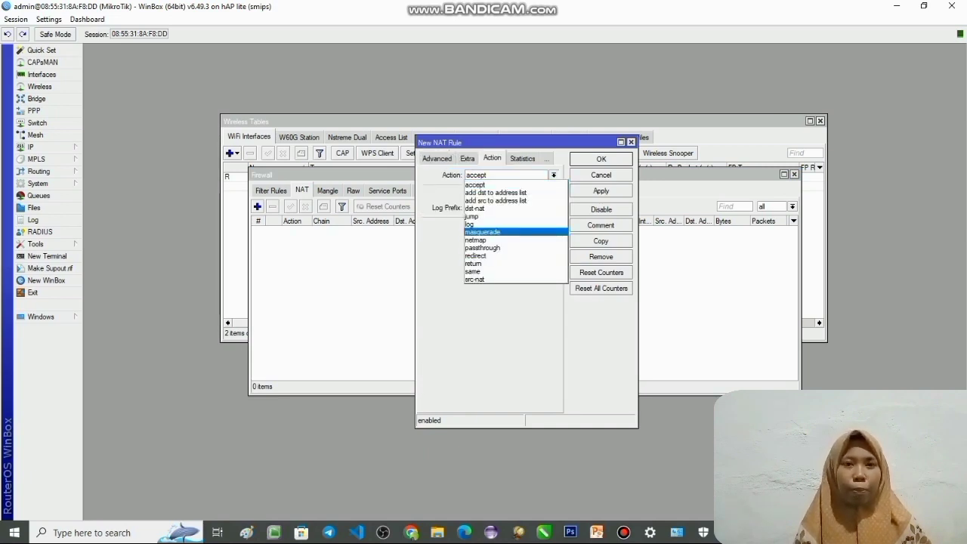
{"action": "left_click", "coordinate": [482, 231]}
{"action": "left_click", "coordinate": [600, 191]}
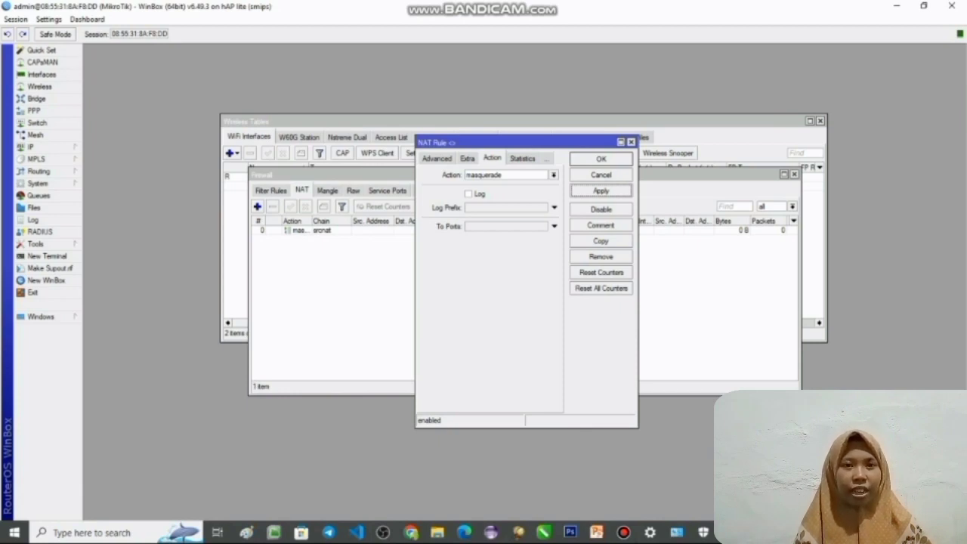
{"action": "left_click", "coordinate": [601, 159]}
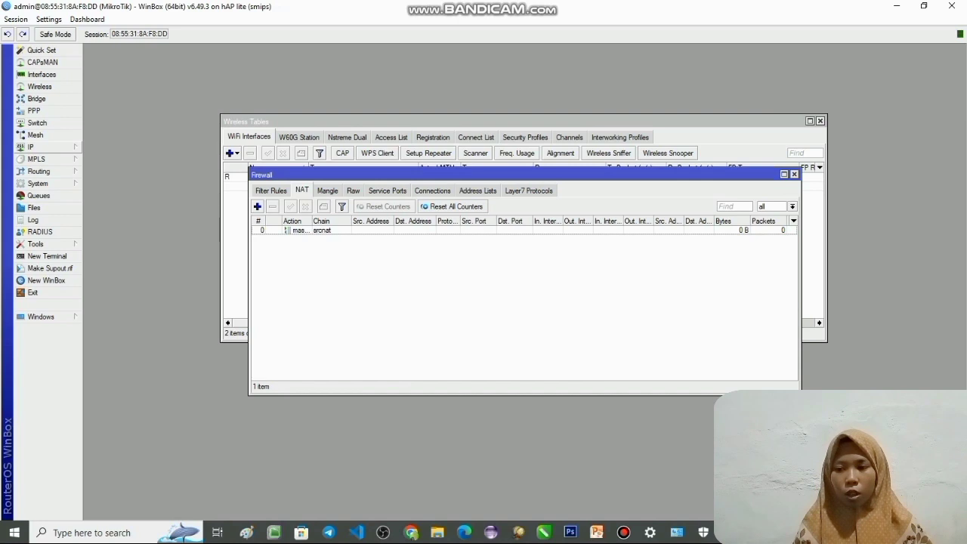
- Begin the DHCP server setup on wlan2, accepting the 192.168.30.0/24 network, the proposed gateway and the address pool ending at 192.168.30.254
{"action": "left_click", "coordinate": [30, 146]}
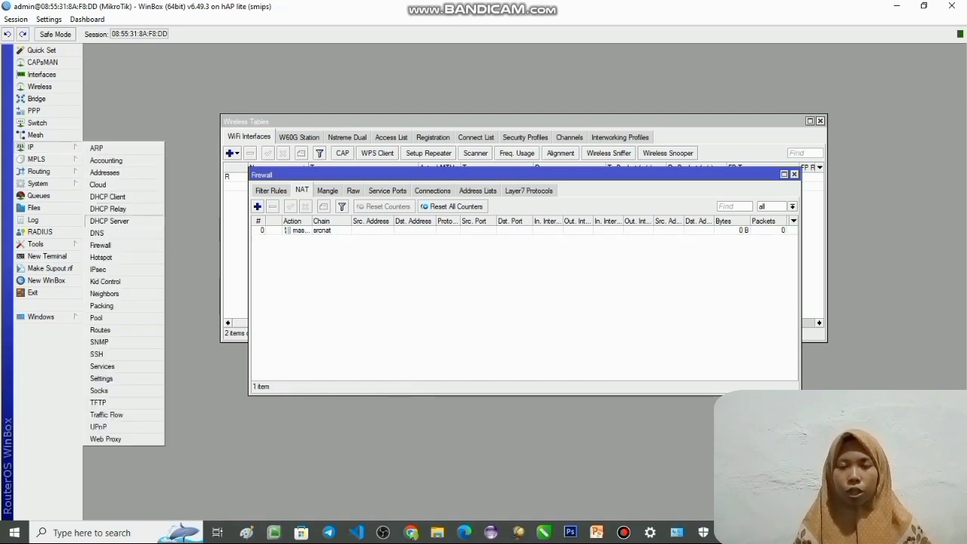
{"action": "left_click", "coordinate": [113, 220]}
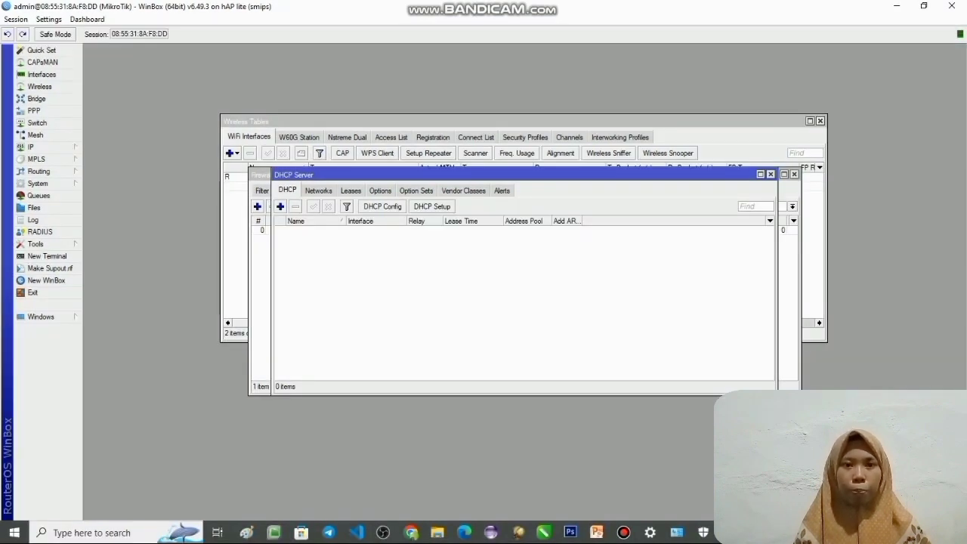
{"action": "left_click", "coordinate": [432, 206]}
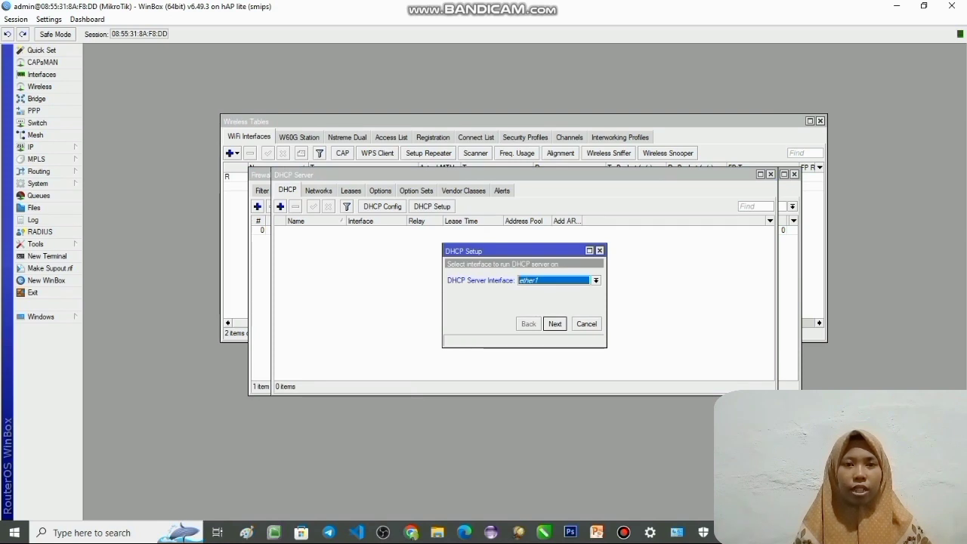
{"action": "left_click", "coordinate": [596, 281]}
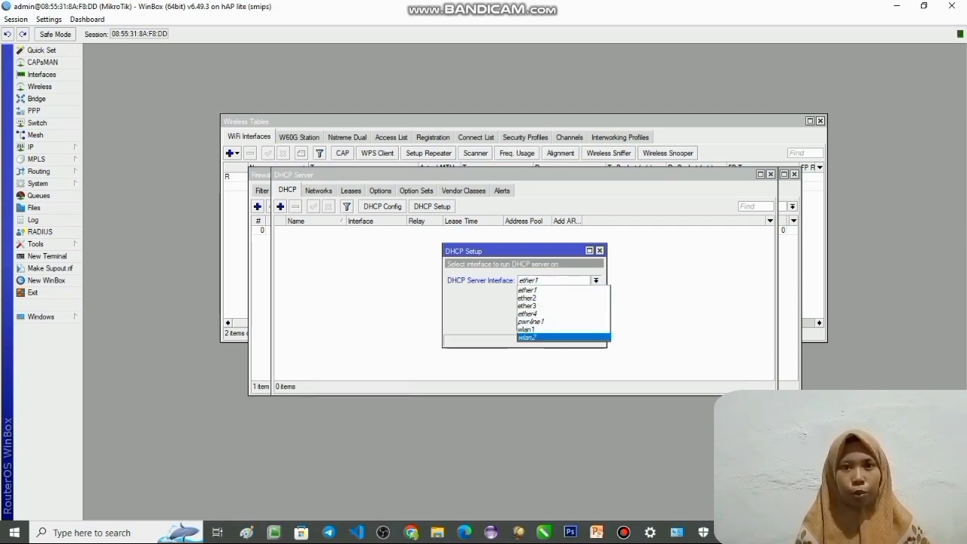
{"action": "left_click", "coordinate": [529, 337]}
{"action": "key", "text": "Return"}
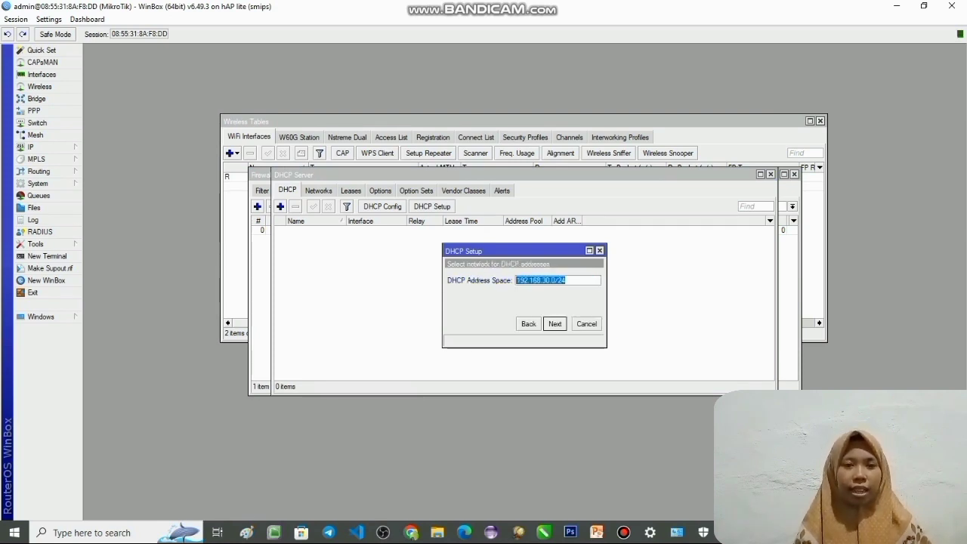
{"action": "key", "text": "Return"}
{"action": "key", "text": "Return"}
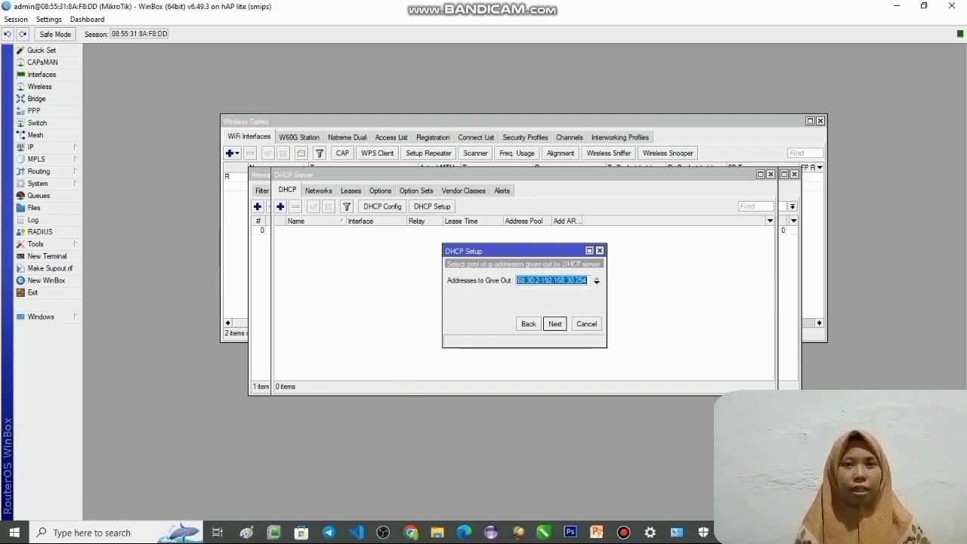
{"action": "key", "text": "Return"}
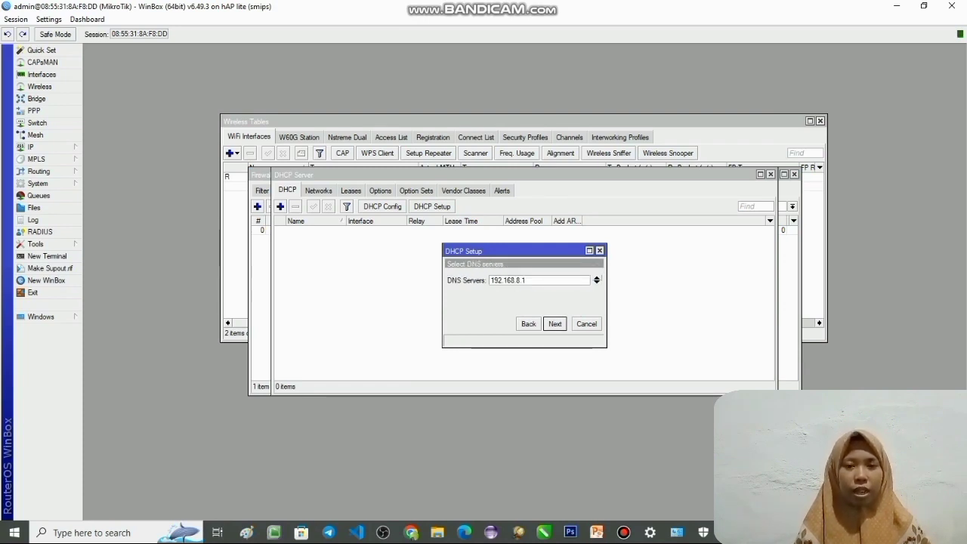
- Add 8.8.8.8 as a second DNS server and finish the DHCP setup with a lease time of 00:10:00
{"action": "left_click", "coordinate": [597, 282]}
{"action": "type", "text": "8.8.8.8"}
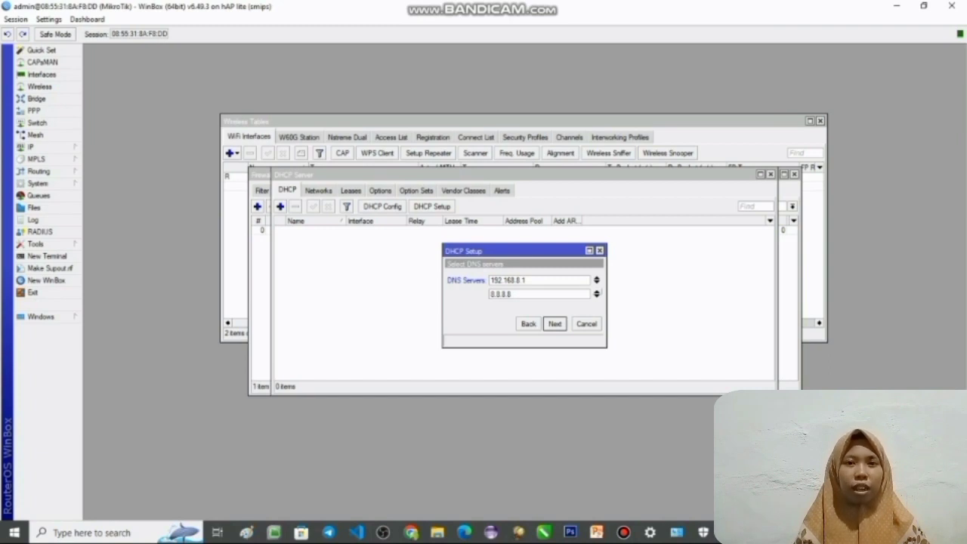
{"action": "key", "text": "Return"}
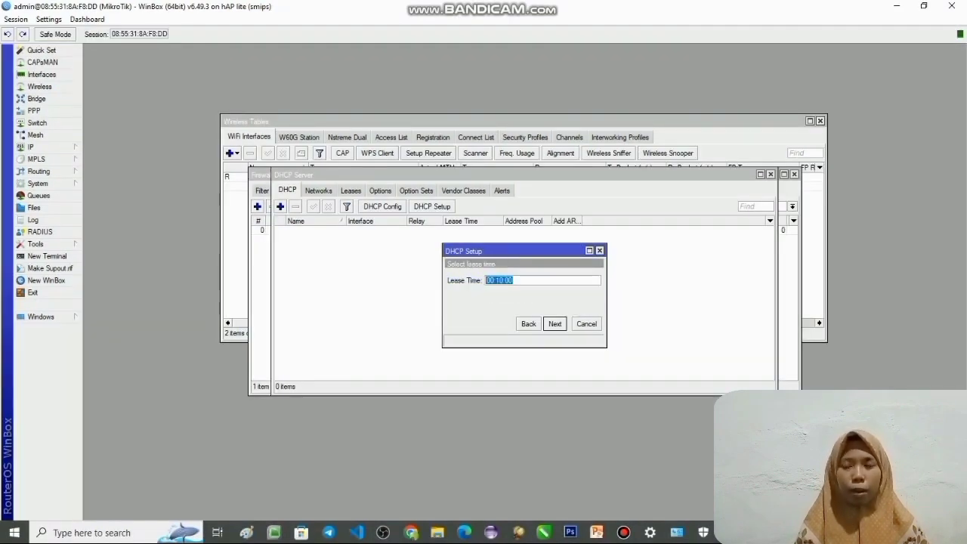
{"action": "key", "text": "Return"}
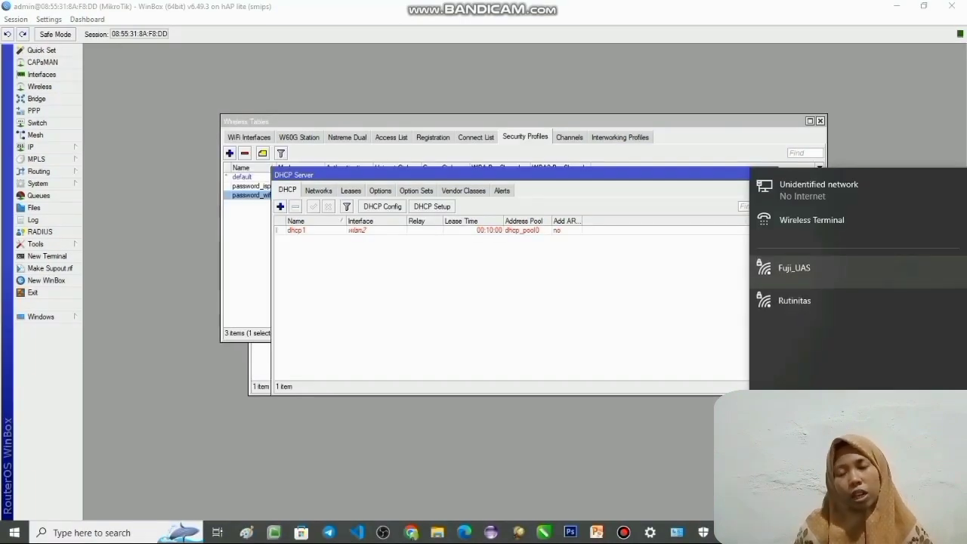
- Connect the computer to the Fuji_UAS wireless network, retrying the connection and entering the network security key
{"action": "left_click", "coordinate": [794, 269]}
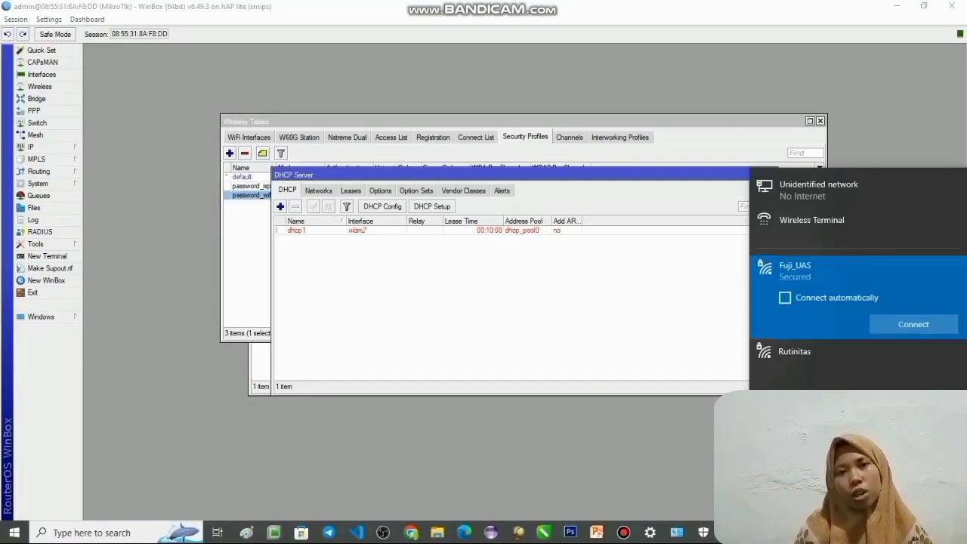
{"action": "left_click", "coordinate": [914, 324]}
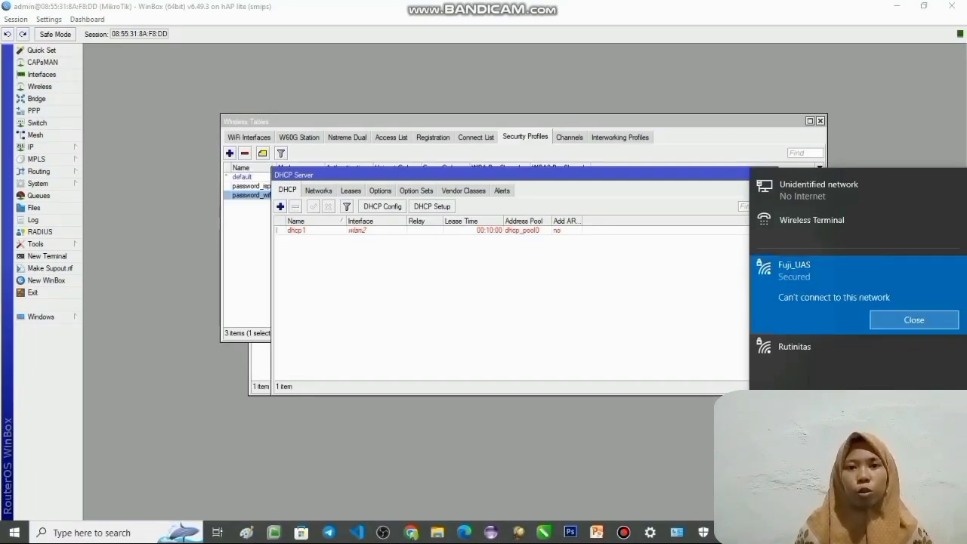
{"action": "left_click", "coordinate": [914, 320]}
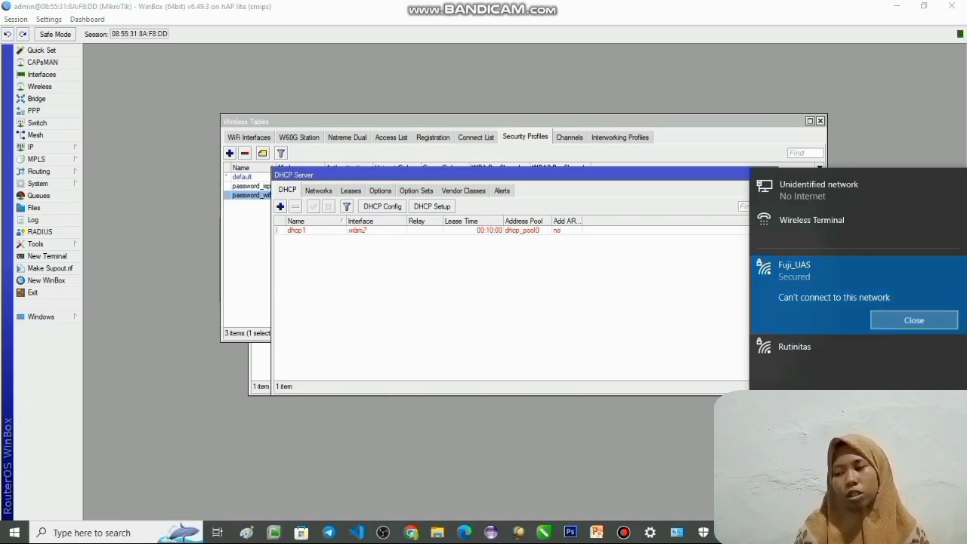
{"action": "left_click", "coordinate": [914, 324]}
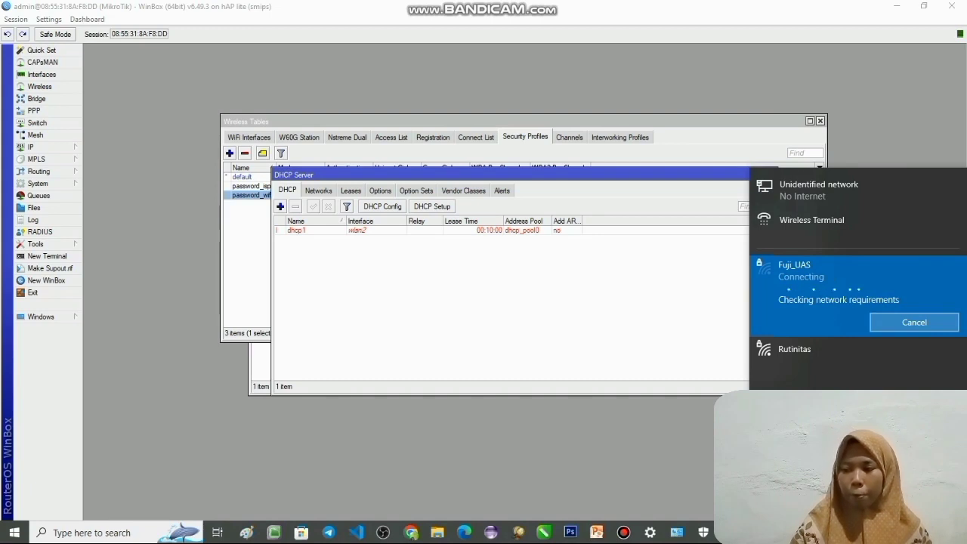
{"action": "type", "text": "••••••"}
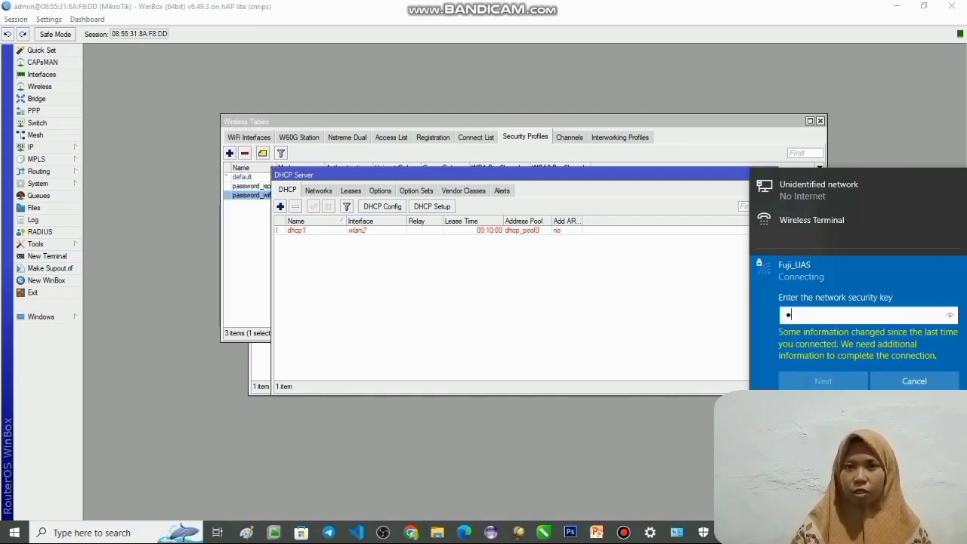
{"action": "type", "text": "•••"}
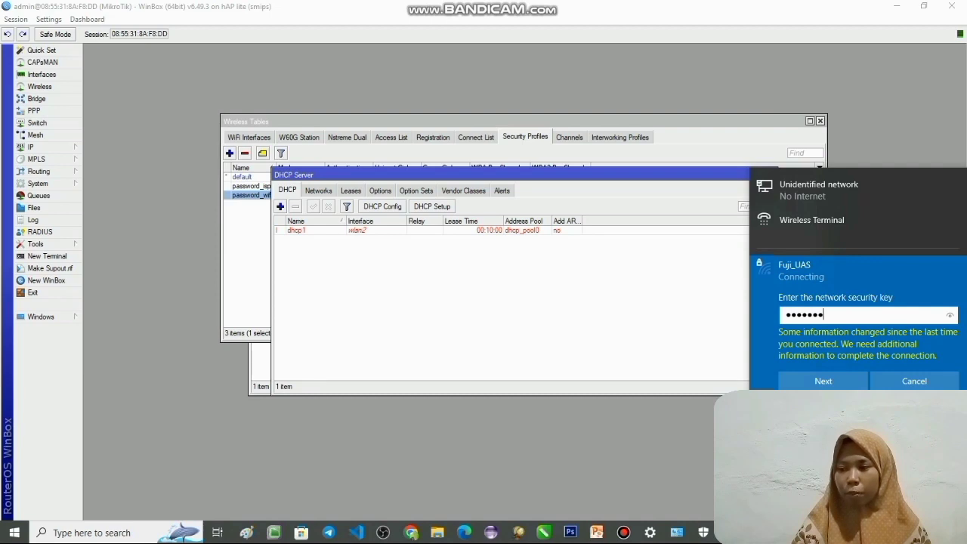
{"action": "key", "text": "Return"}
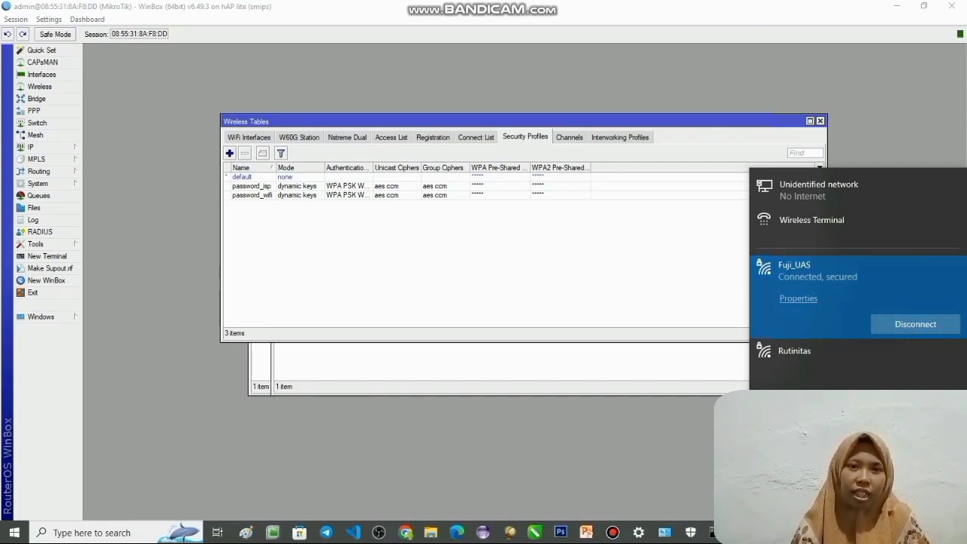
- Switch to Chrome and check the connection status of the Fuji_UAS wireless network
{"action": "left_click", "coordinate": [32, 147]}
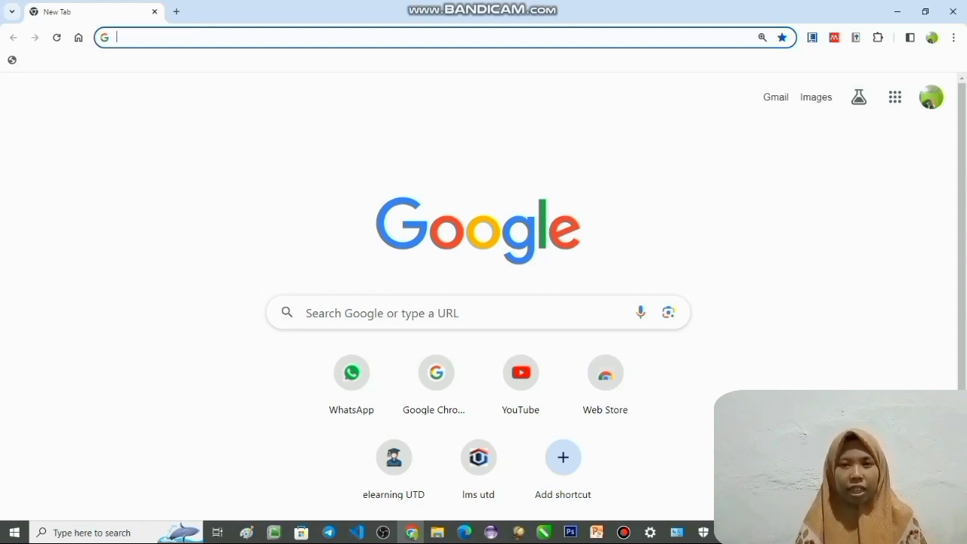
{"action": "left_click", "coordinate": [852, 532]}
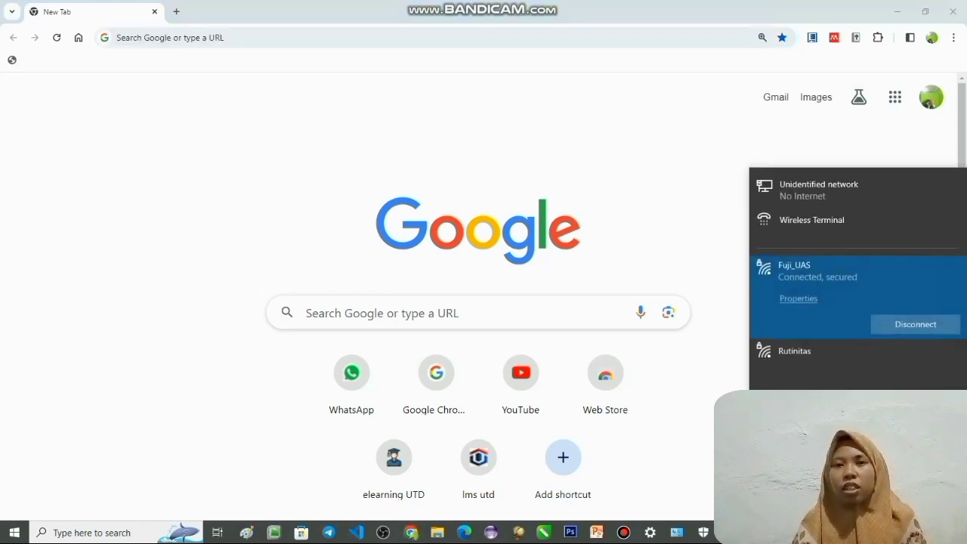
{"action": "left_click", "coordinate": [852, 533]}
- Open Command Prompt and run ipconfig to view the computer's Wi-Fi address settings
{"action": "left_click", "coordinate": [113, 533]}
{"action": "type", "text": "cmd"}
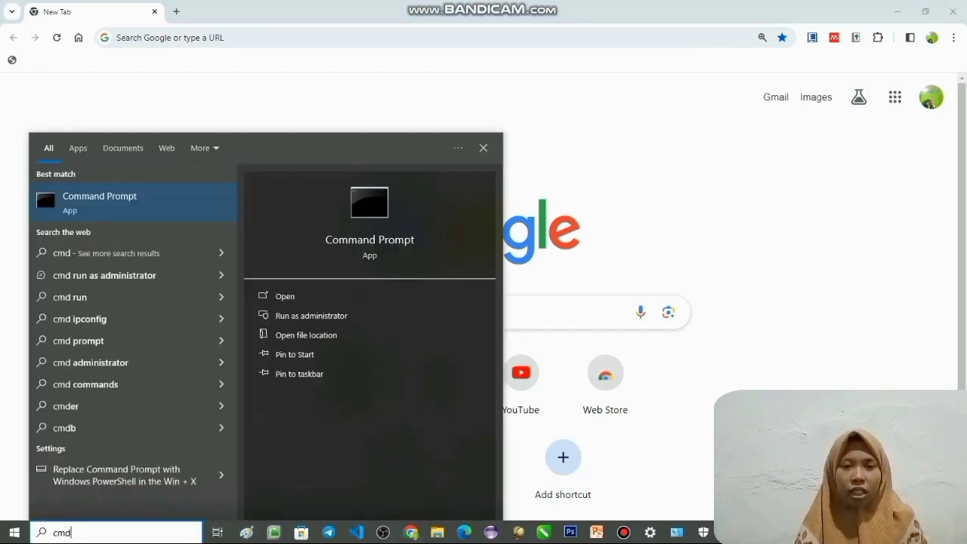
{"action": "key", "text": "Return"}
{"action": "type", "text": "pin"}
{"action": "key", "text": "BackSpace"}
{"action": "key", "text": "BackSpace"}
{"action": "key", "text": "BackSpace"}
{"action": "type", "text": "ipconfig"}
{"action": "key", "text": "Return"}
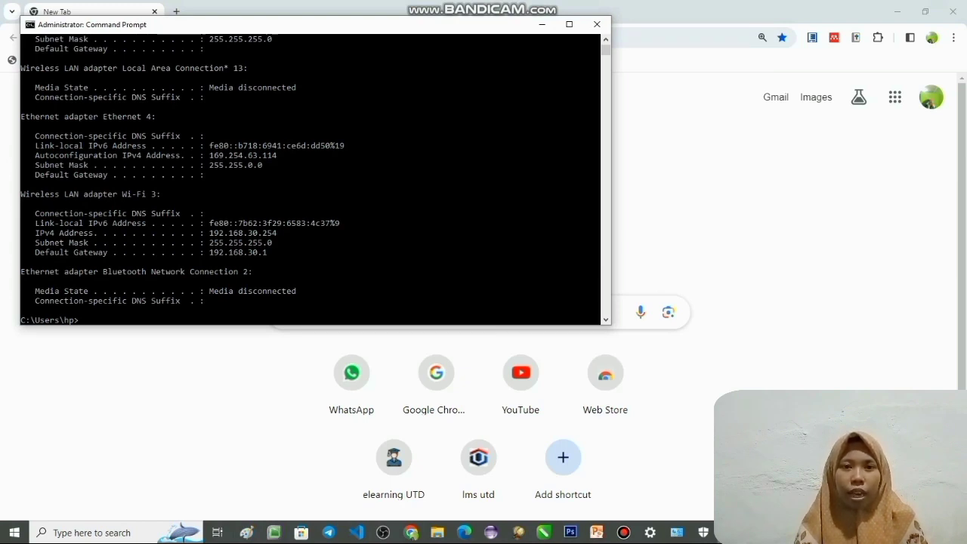
- Ping the gateway at 192.168.30.1 to test the connection to the router
{"action": "type", "text": "ping 192.168"}
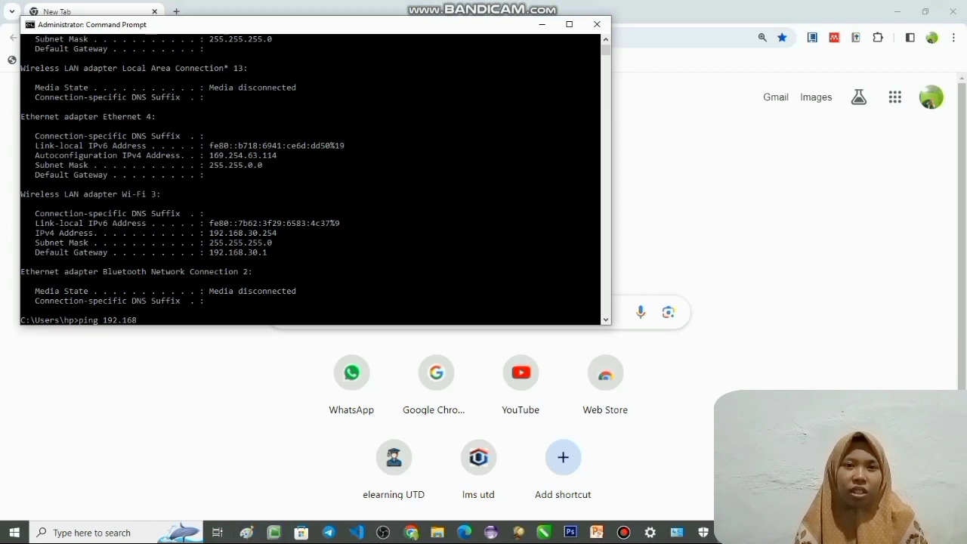
{"action": "type", "text": ".30"}
{"action": "type", "text": ".1"}
{"action": "key", "text": "Return"}
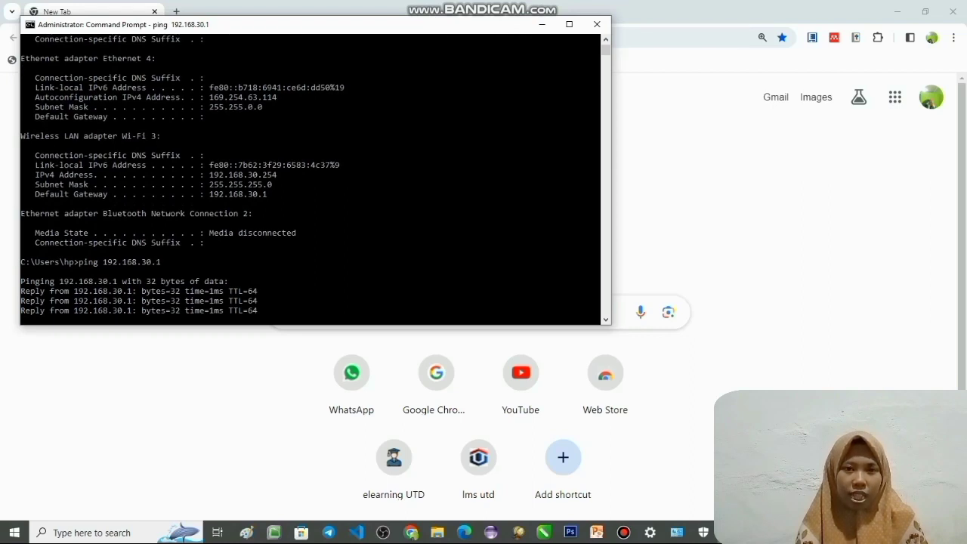
- Ping insert.com to test the internet connection through the router
{"action": "type", "text": "ping ims"}
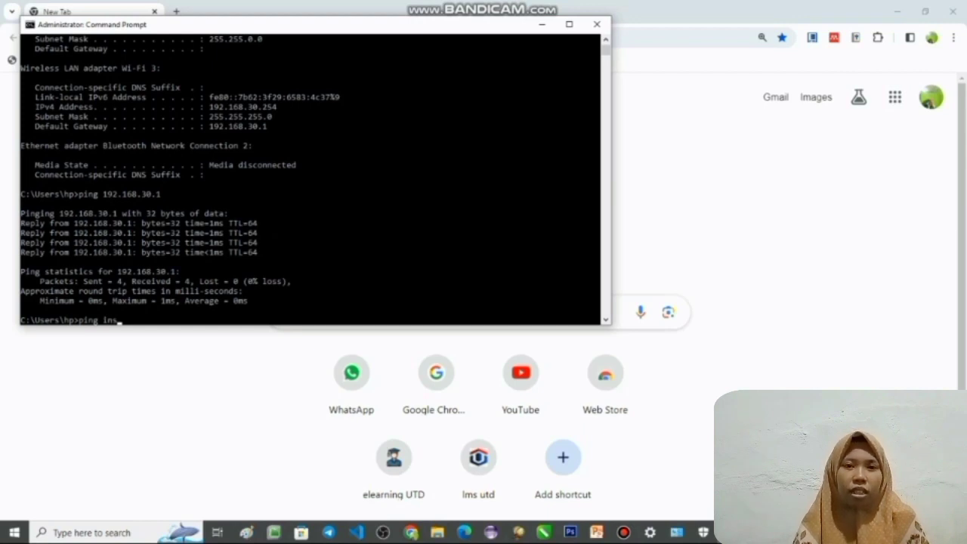
{"action": "type", "text": "ert.com"}
{"action": "key", "text": "Return"}
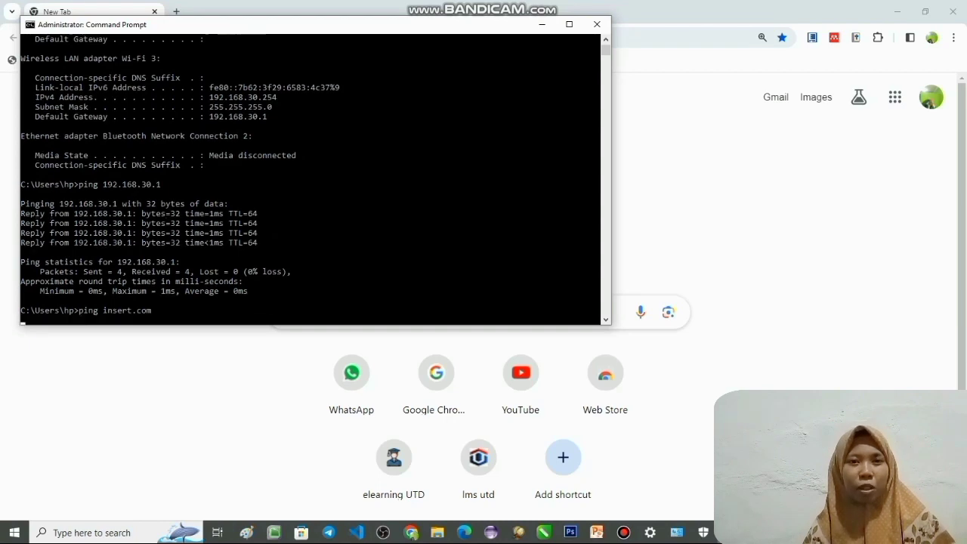